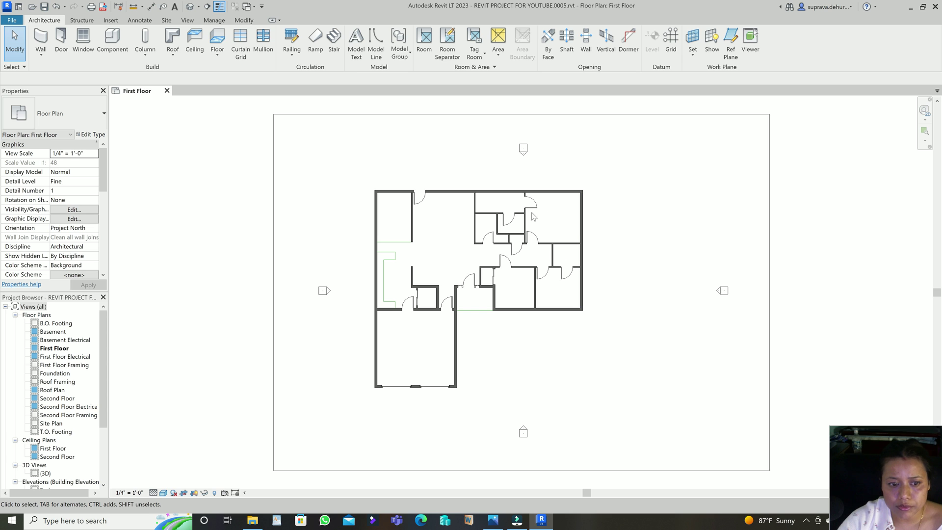
scroll(342, 211, "up", 4)
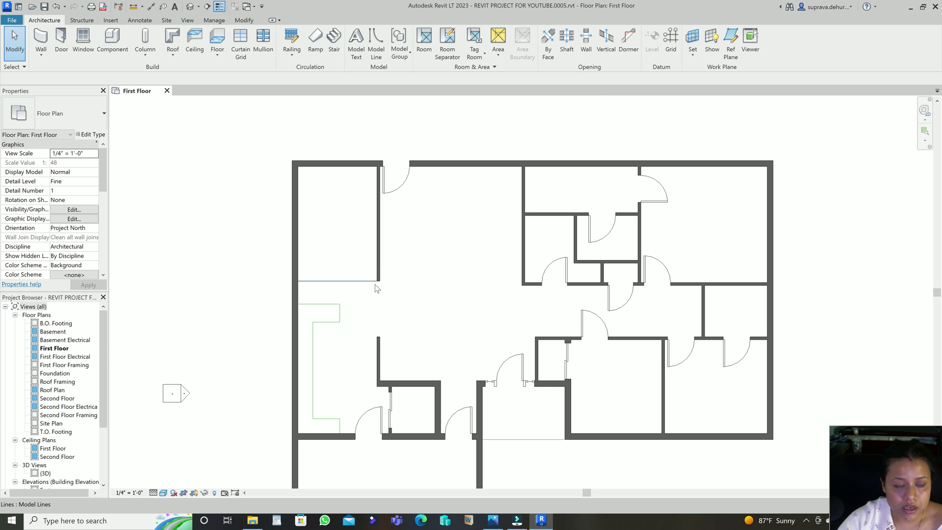
scroll(510, 206, "down", 3)
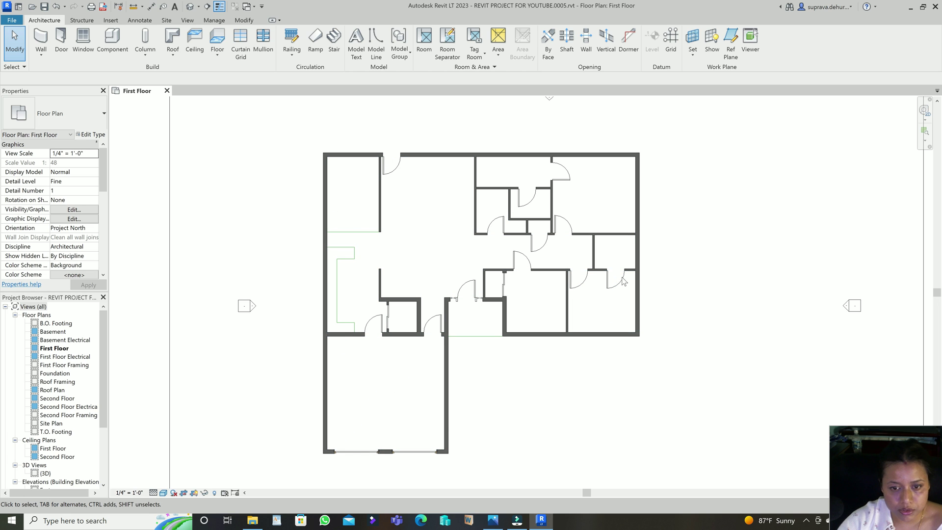
left_click(424, 42)
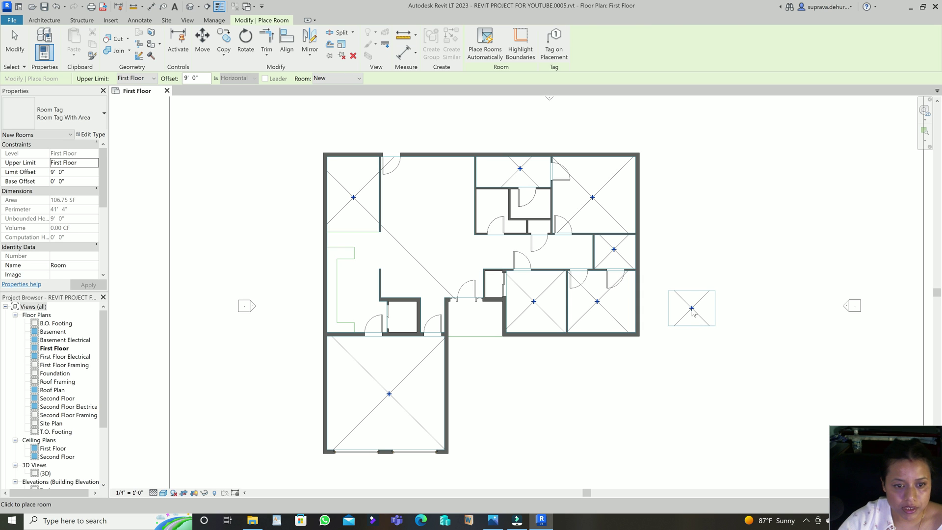
key("Escape")
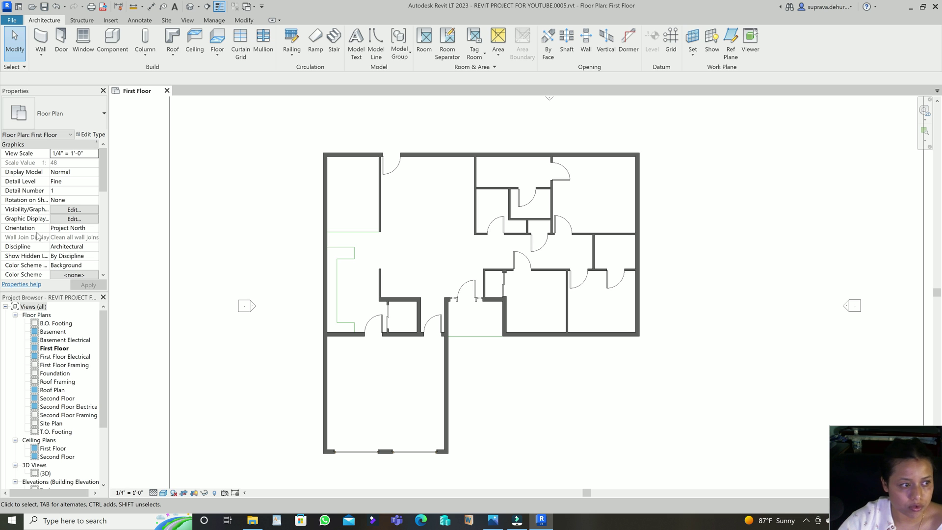
Turn on Interior Fill and Reference visibility for the Rooms category in the First Floor plan's graphic overrides
left_click(69, 210)
scroll(330, 312, "down", 3)
scroll(329, 312, "down", 4)
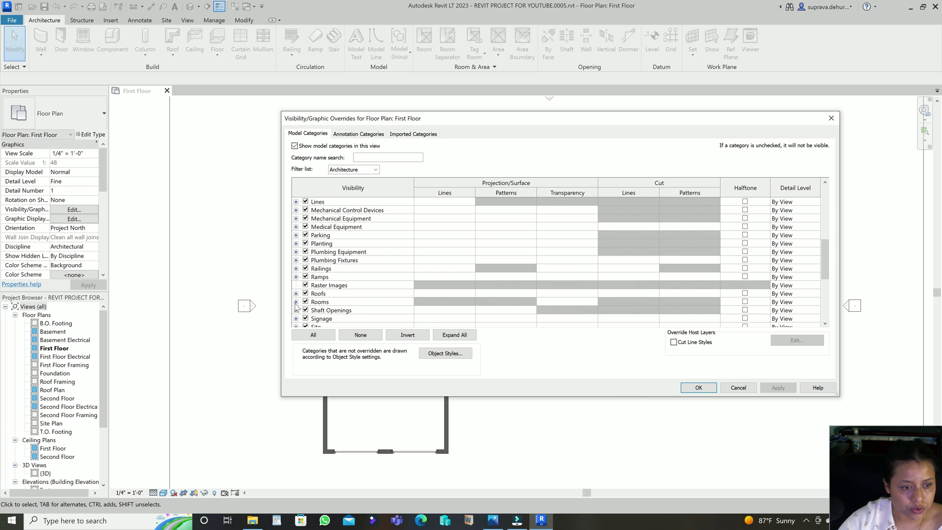
left_click(295, 302)
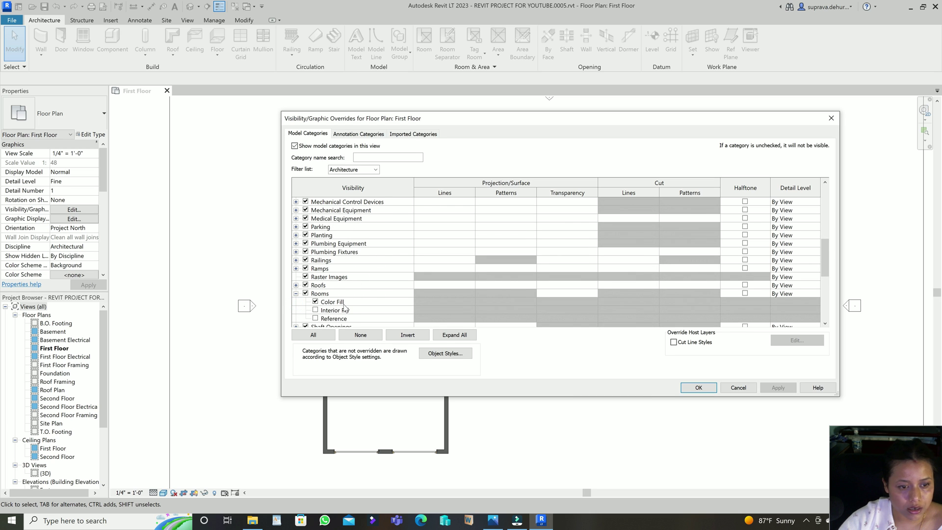
left_click(316, 310)
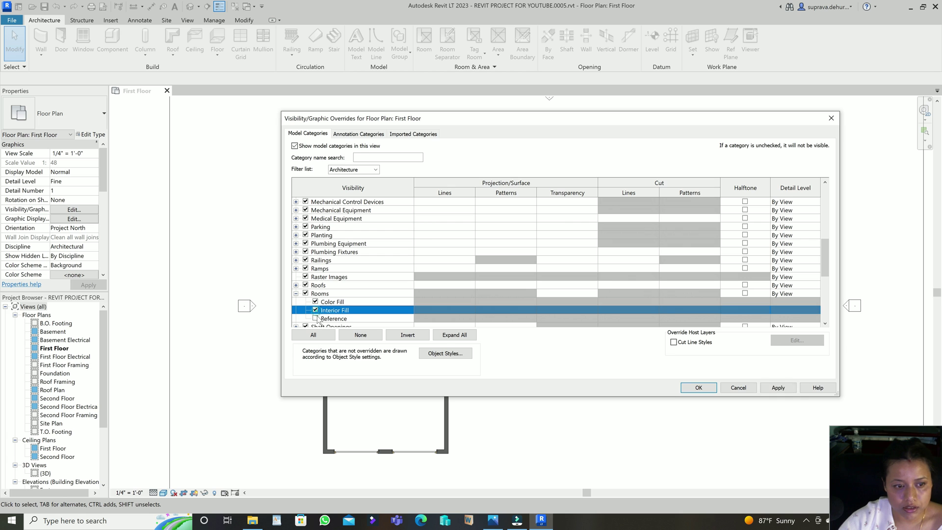
left_click(315, 319)
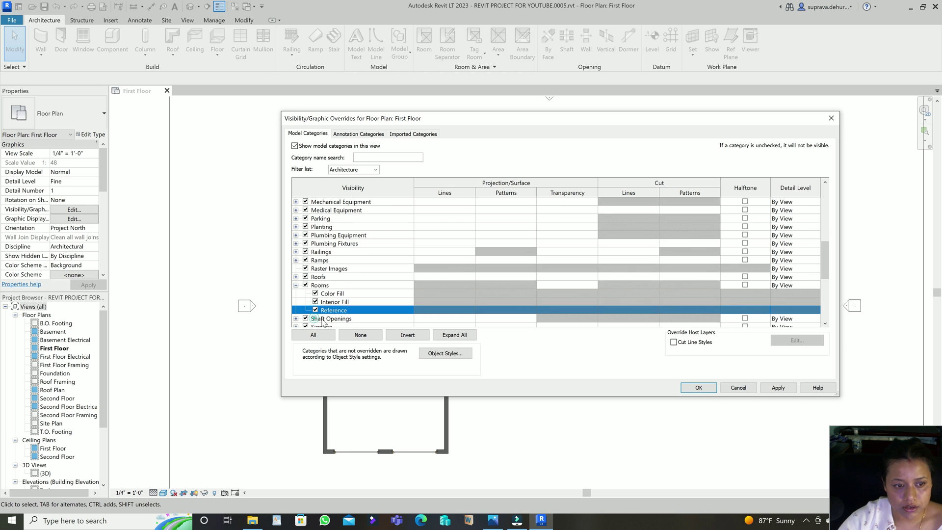
left_click(775, 391)
left_click(701, 390)
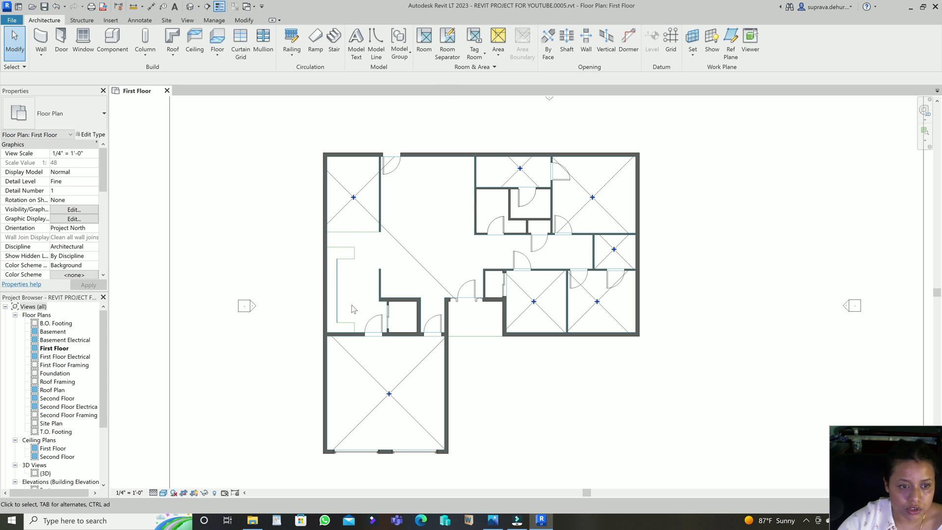
Draw a vertical room separation line across the wall opening between the kitchen counter area and the large central room
left_click(449, 55)
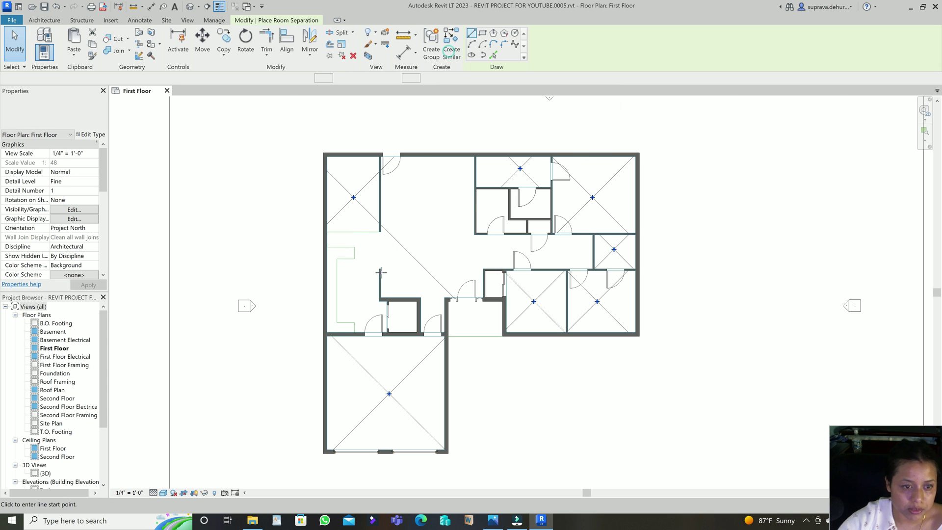
scroll(393, 282, "up", 5)
left_click(390, 286)
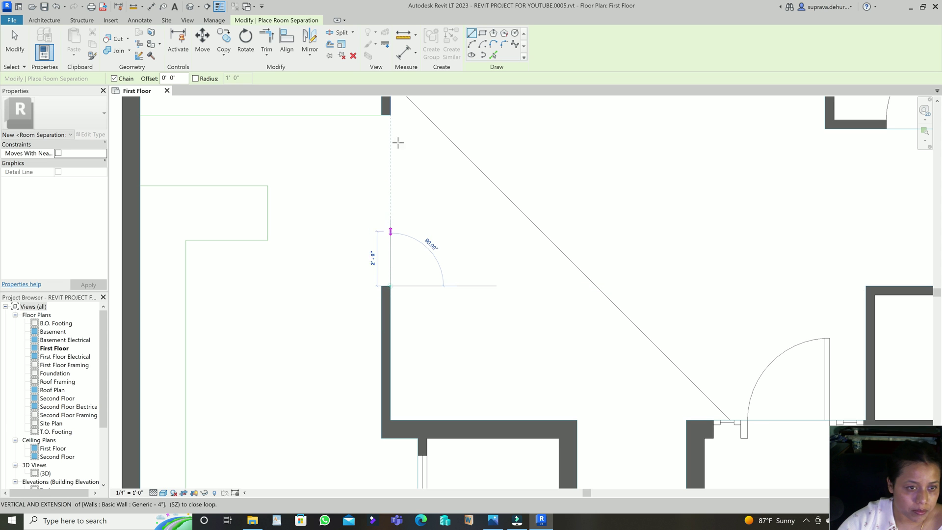
left_click(390, 115)
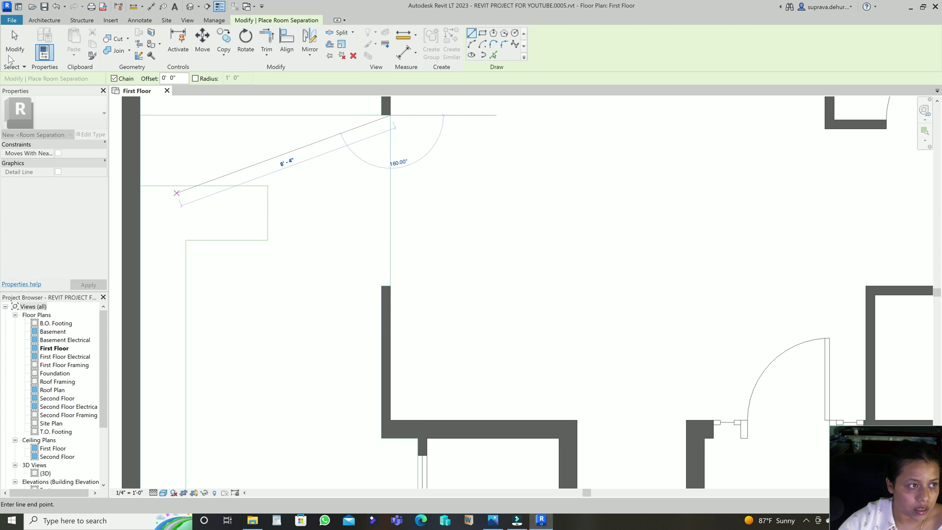
key("Escape")
key("Escape")
Draw a vertical room separation line across the hallway entrance, from the closet wall corner up to the opposite wall
scroll(549, 350, "down", 3)
scroll(559, 363, "down", 3)
scroll(496, 366, "up", 5)
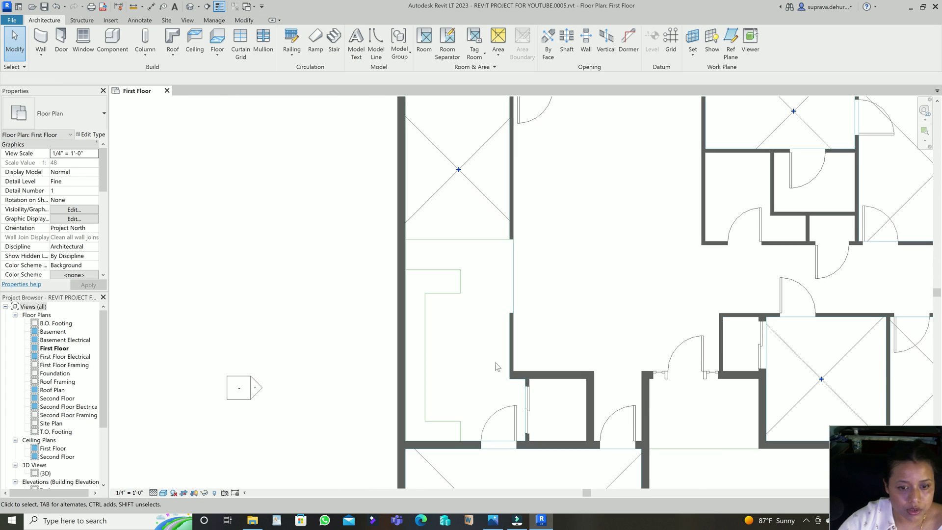
scroll(550, 261, "up", 1)
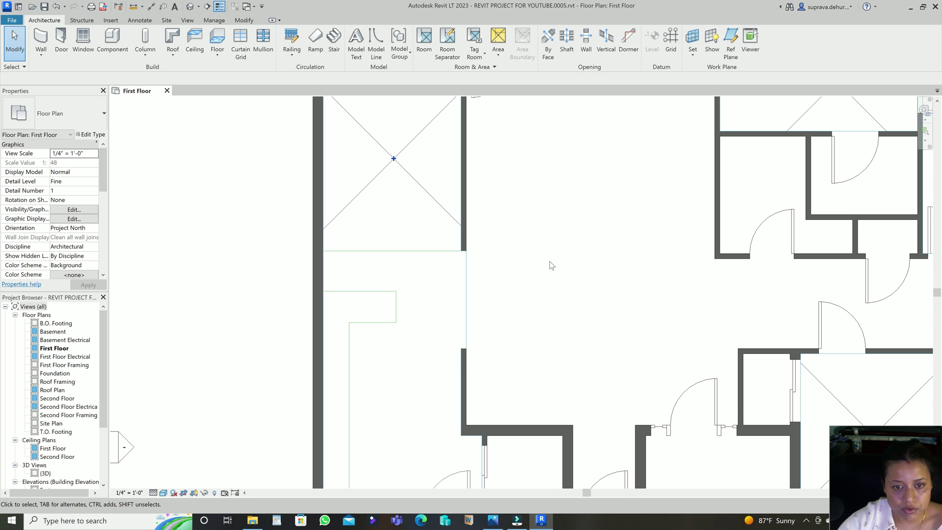
left_click(446, 51)
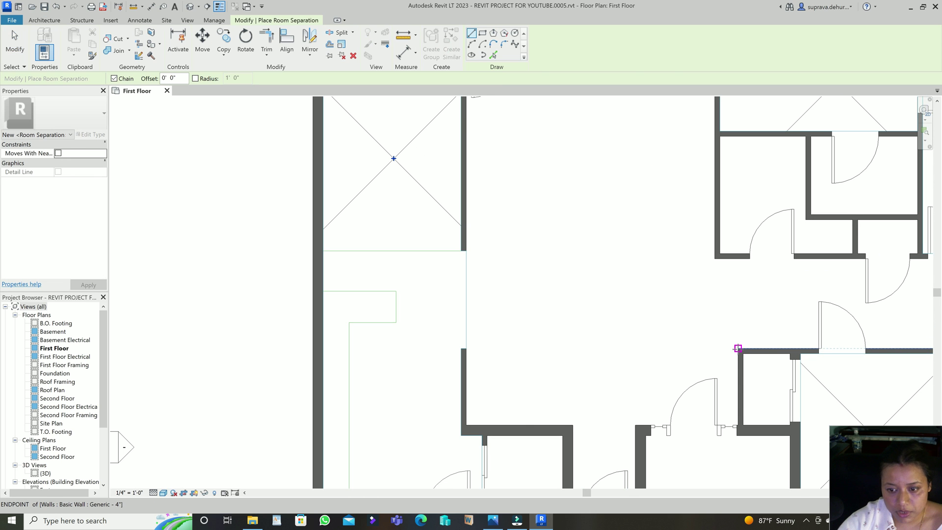
left_click(736, 254)
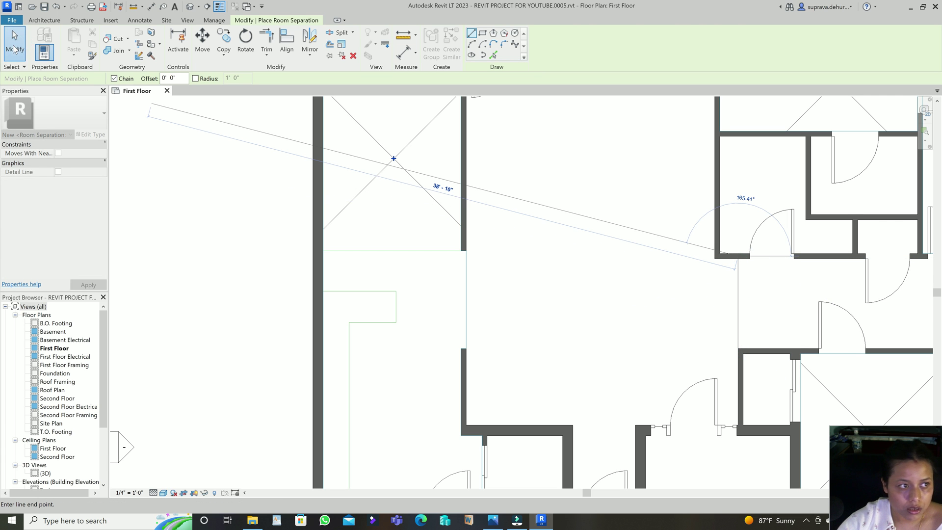
left_click(19, 47)
scroll(410, 254, "down", 1)
left_click(425, 43)
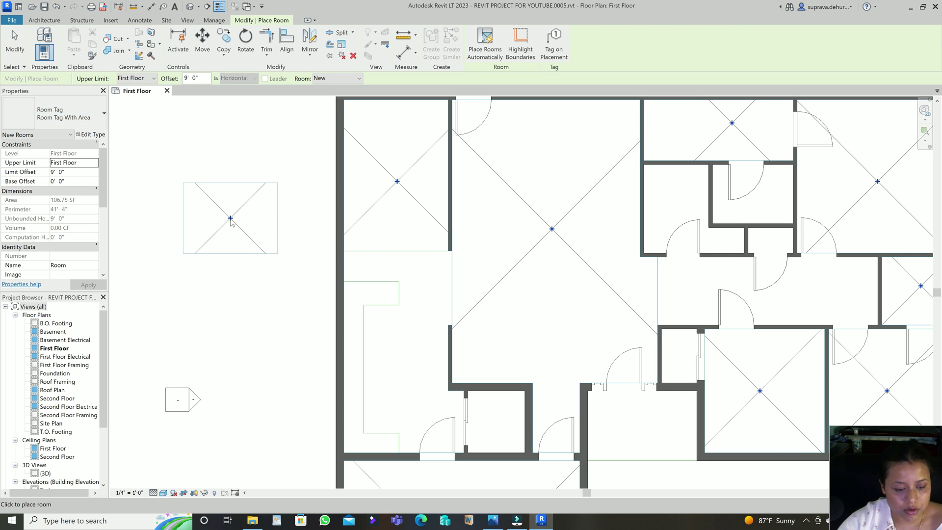
key("Escape")
key("Escape")
Try to place a room in the kitchen counter area, and delete the redundant room
scroll(487, 167, "down", 2)
scroll(652, 212, "up", 1)
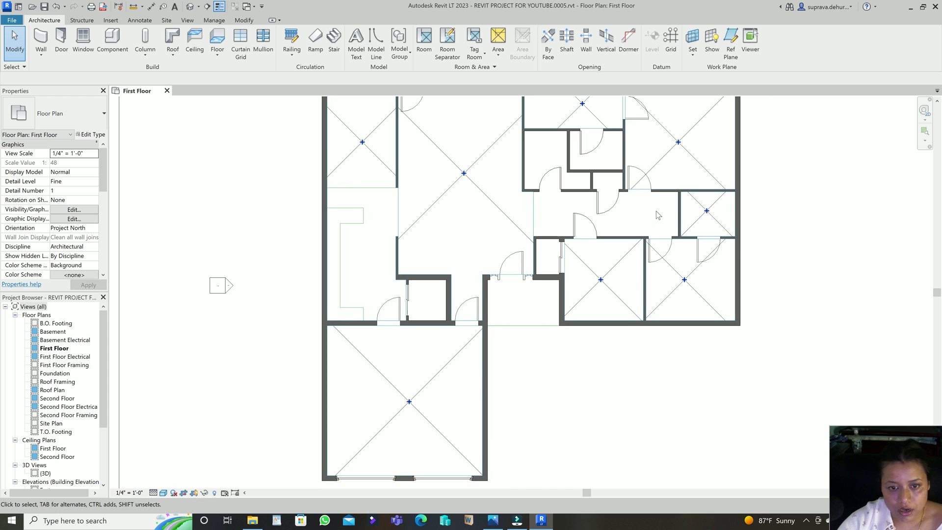
scroll(662, 307, "down", 1)
scroll(431, 269, "up", 1)
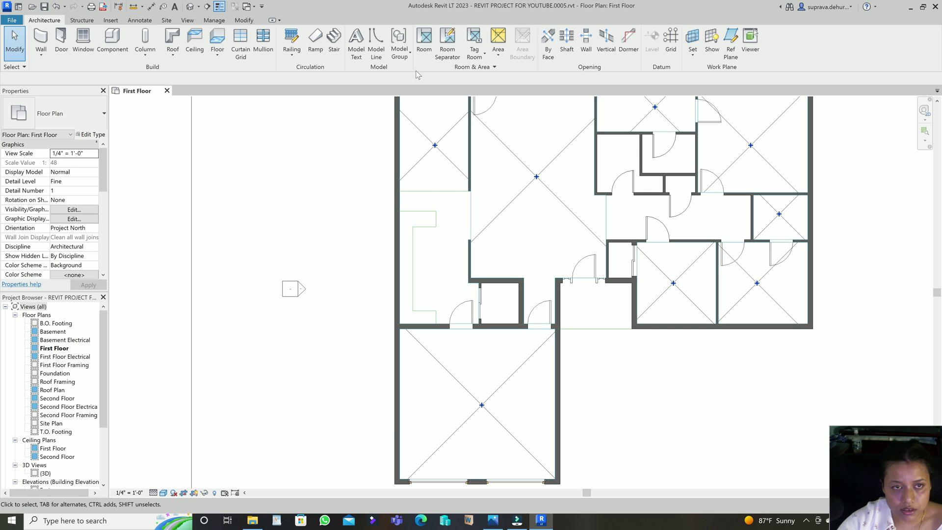
left_click(423, 43)
left_click(436, 254)
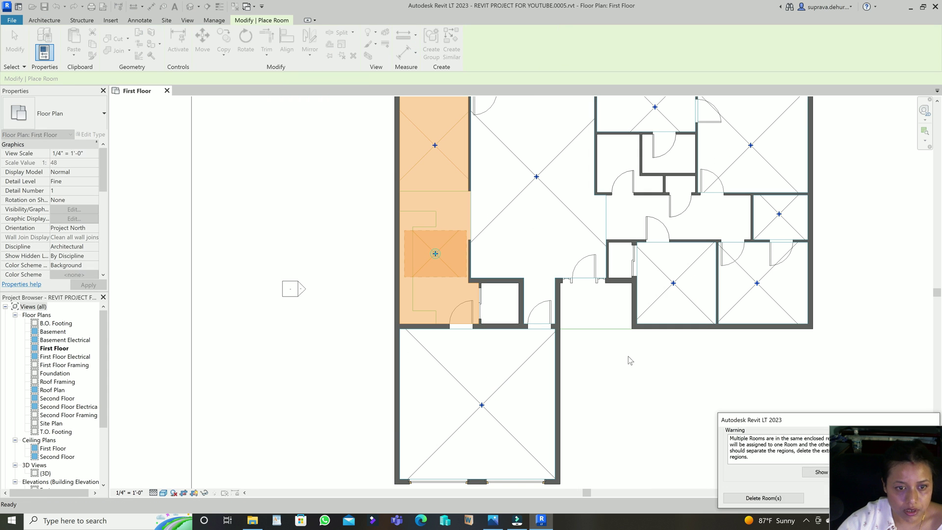
left_click(779, 501)
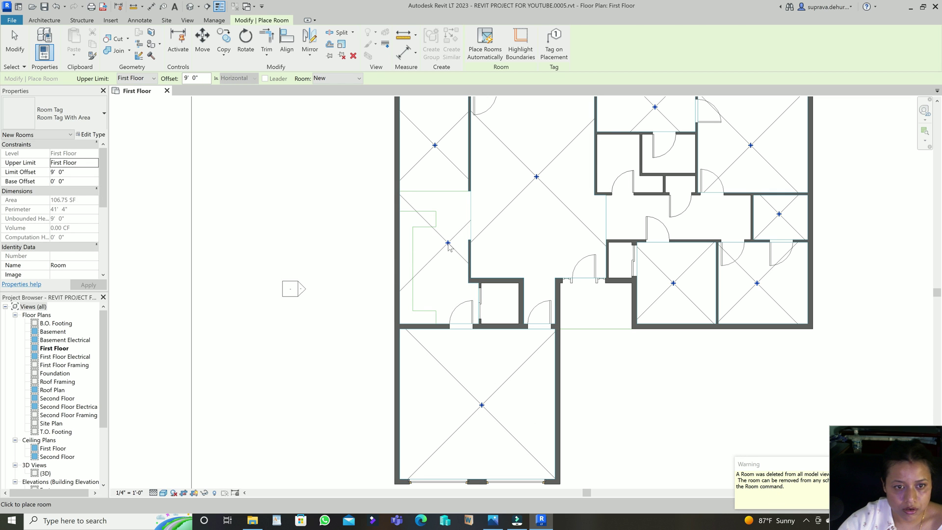
key("Escape")
key("Escape")
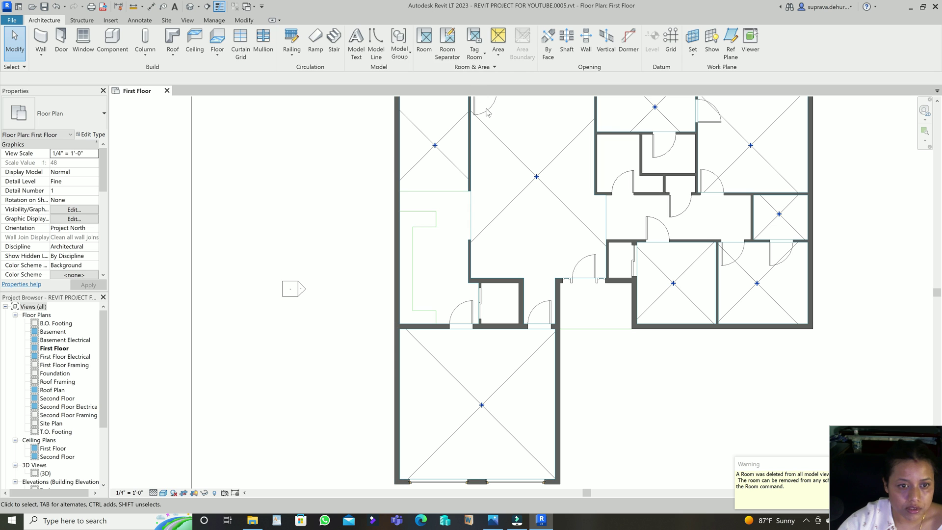
Draw a horizontal room separation line about 9'-10" long above the kitchen counter, from the wall end to the exterior wall
left_click(448, 40)
left_click(470, 190)
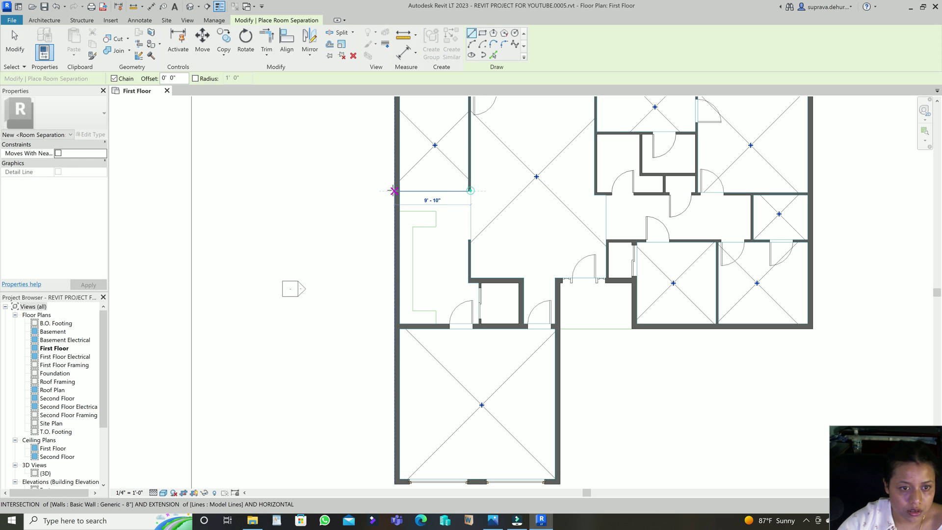
left_click(394, 191)
key("Escape")
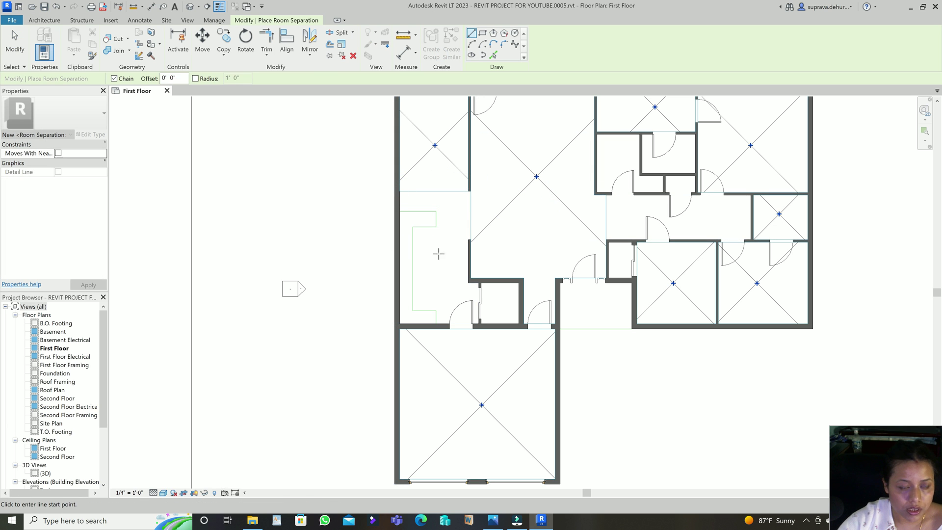
Place a room in the kitchen counter area below the new horizontal separation line
key("r")
key("m")
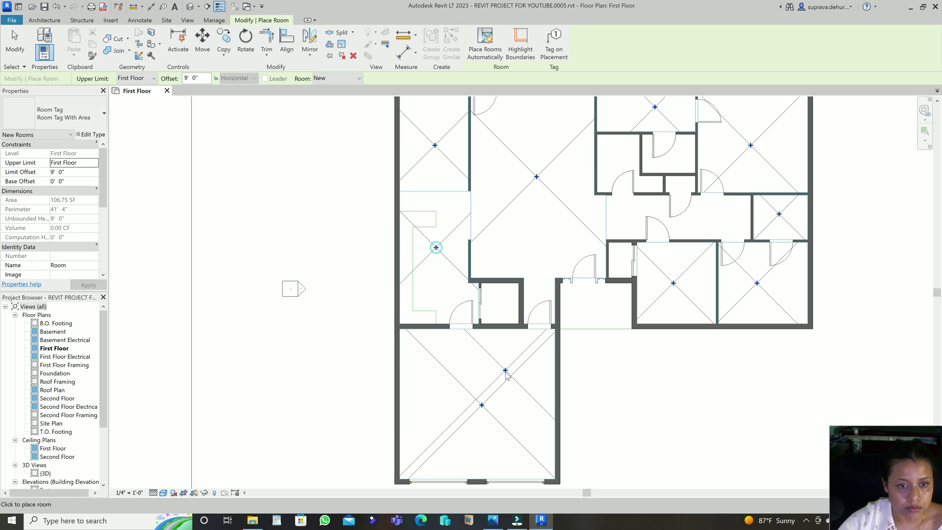
key("Escape")
Place a room in the hallway between the central room and the bedrooms
scroll(538, 343, "down", 1)
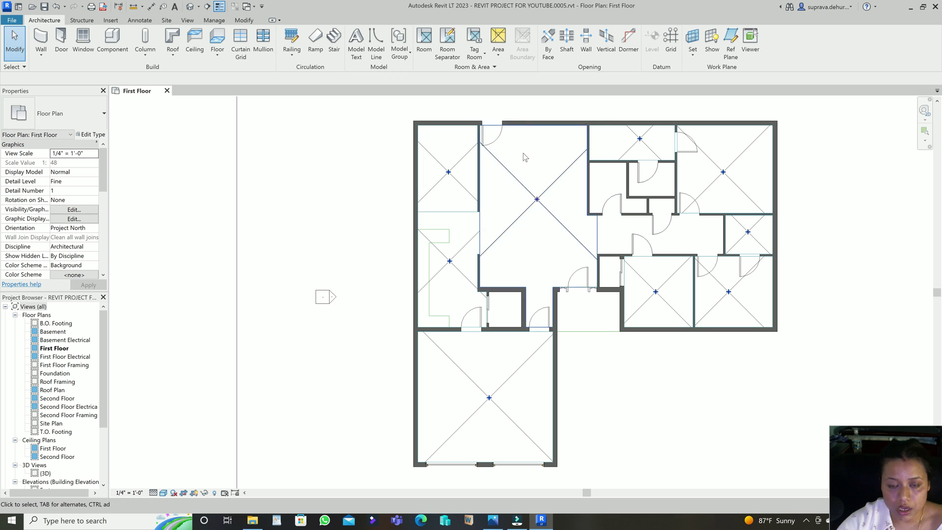
left_click(448, 43)
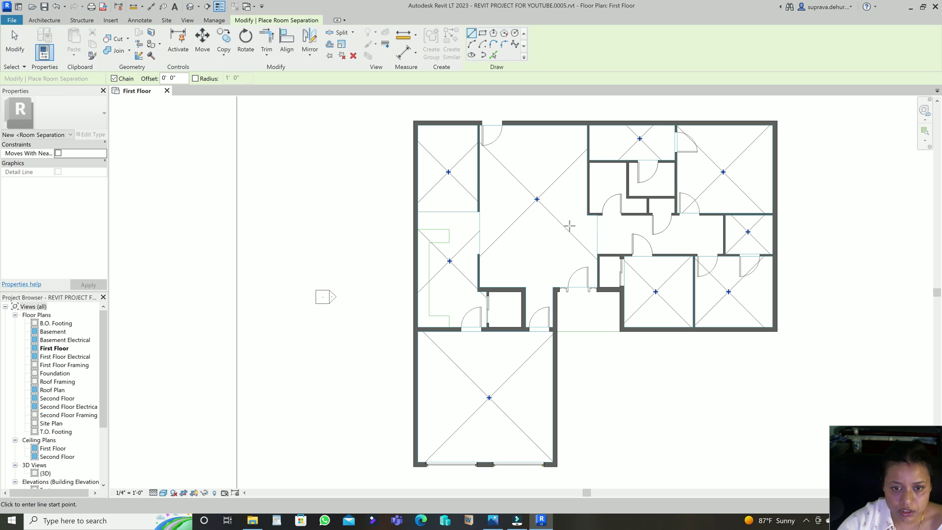
left_click(44, 20)
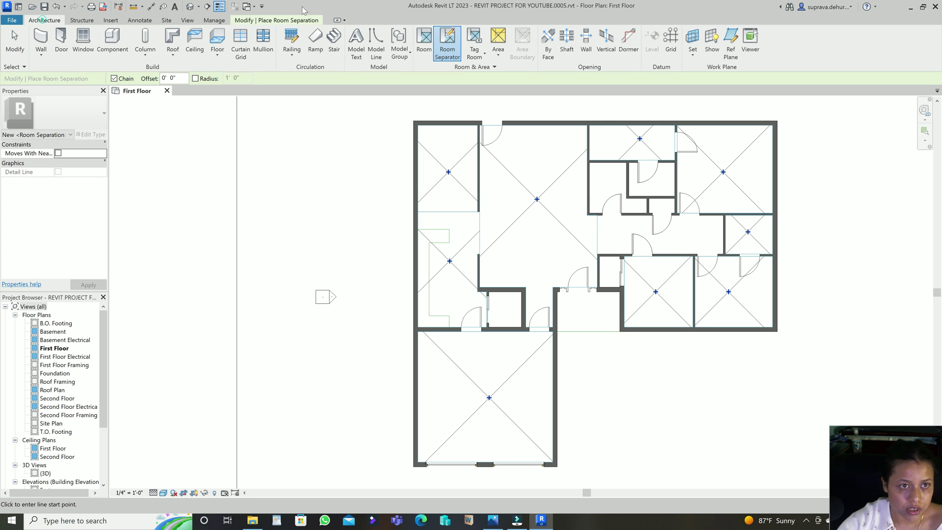
left_click(424, 41)
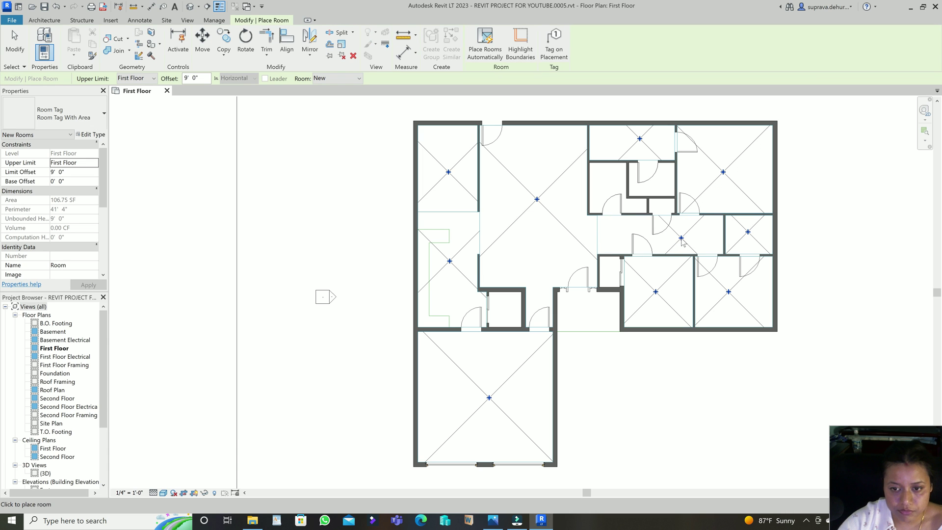
left_click(682, 242)
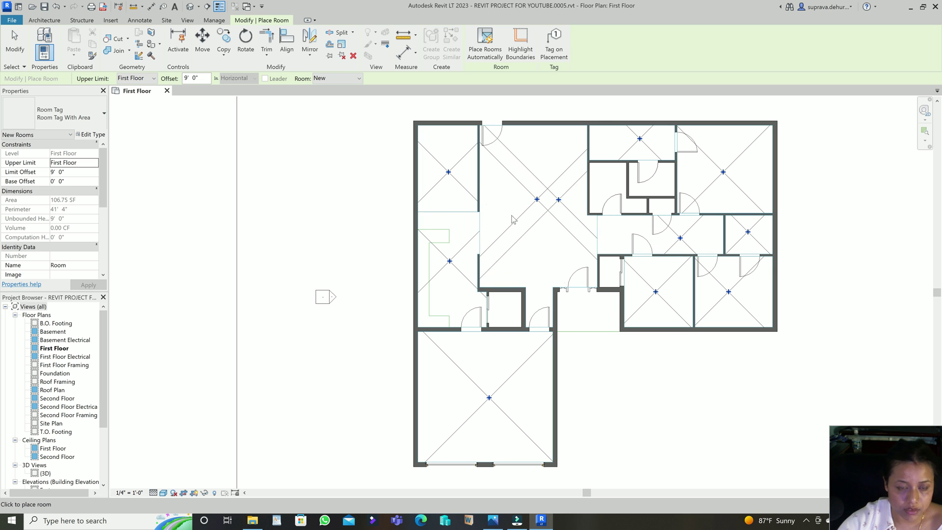
left_click(15, 46)
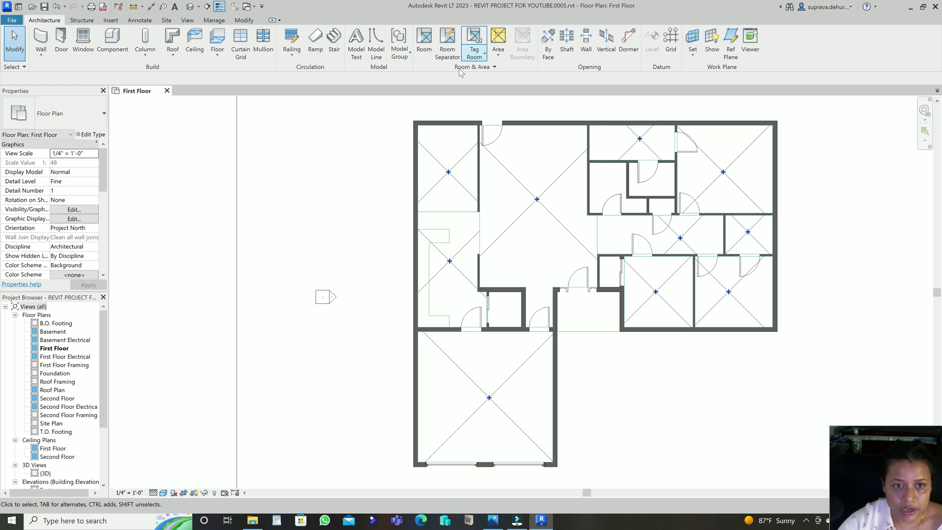
Tag the room in the plan's upper-left corner using the plain Room Tag type
left_click(483, 61)
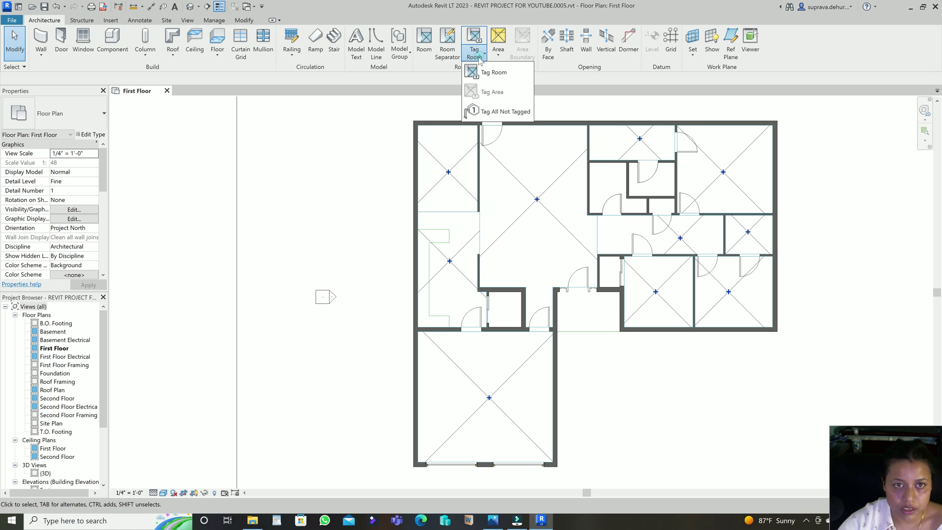
left_click(499, 77)
left_click(54, 113)
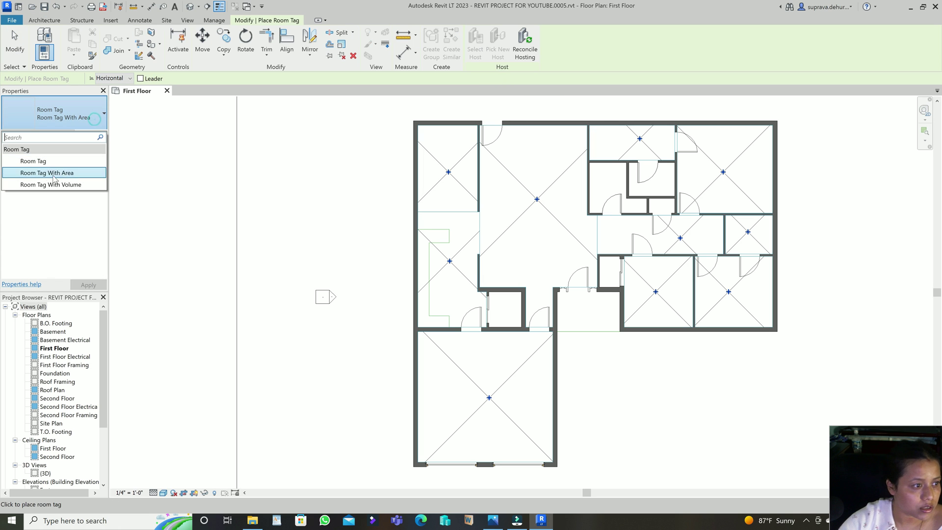
left_click(33, 161)
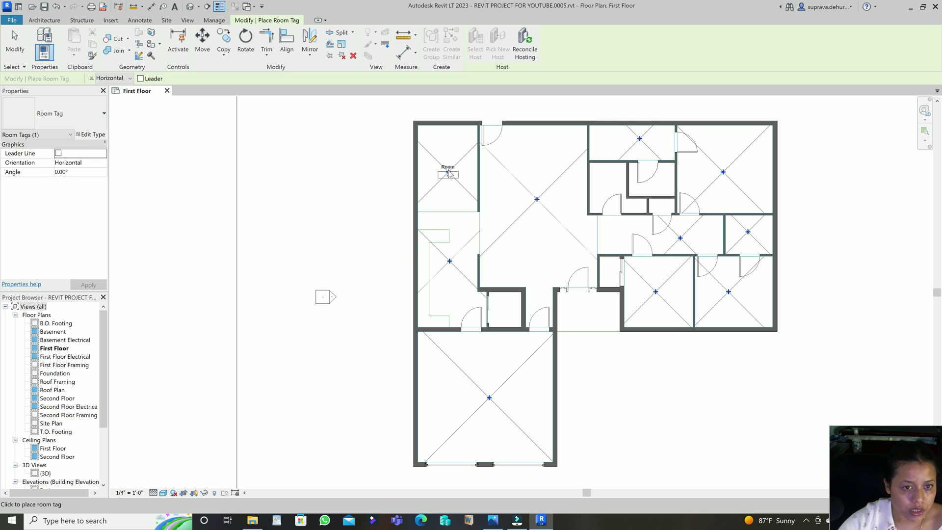
Tag the large central room and the kitchen counter room using the Room Tag With Area type
left_click(58, 118)
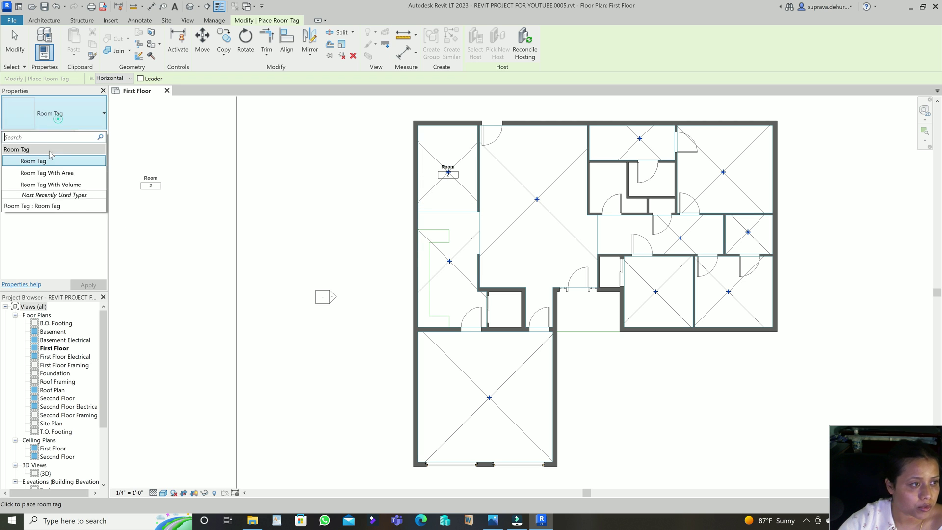
left_click(38, 175)
left_click(542, 201)
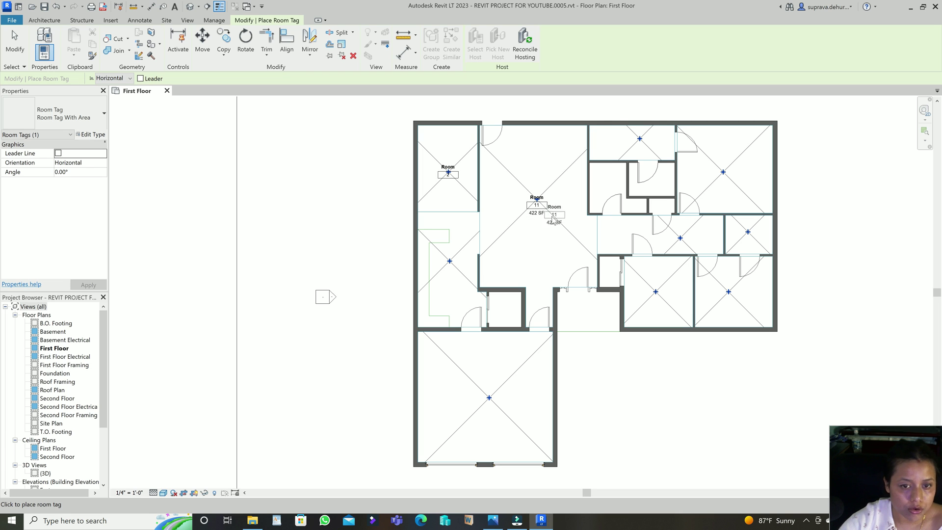
left_click(540, 238)
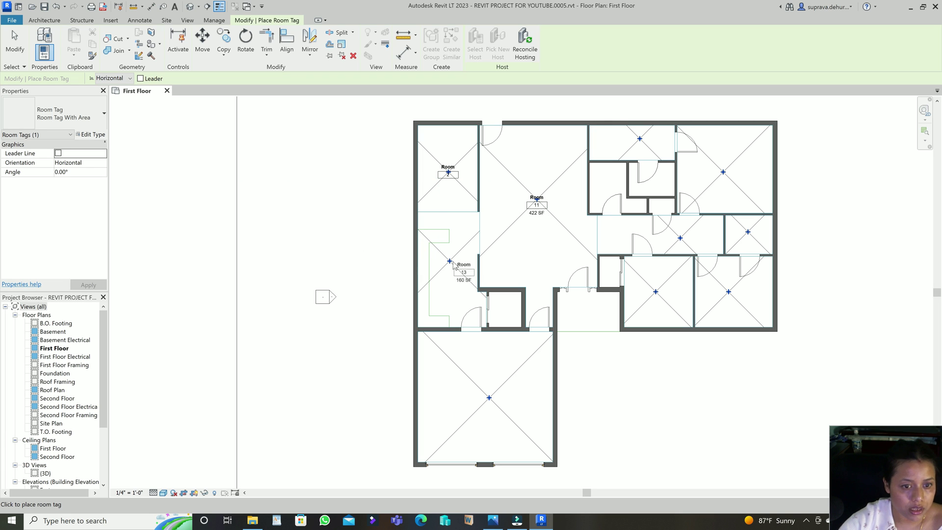
Tag the large room at the plan's lower-left, below the kitchen, using the Room Tag With Volume type
left_click(68, 126)
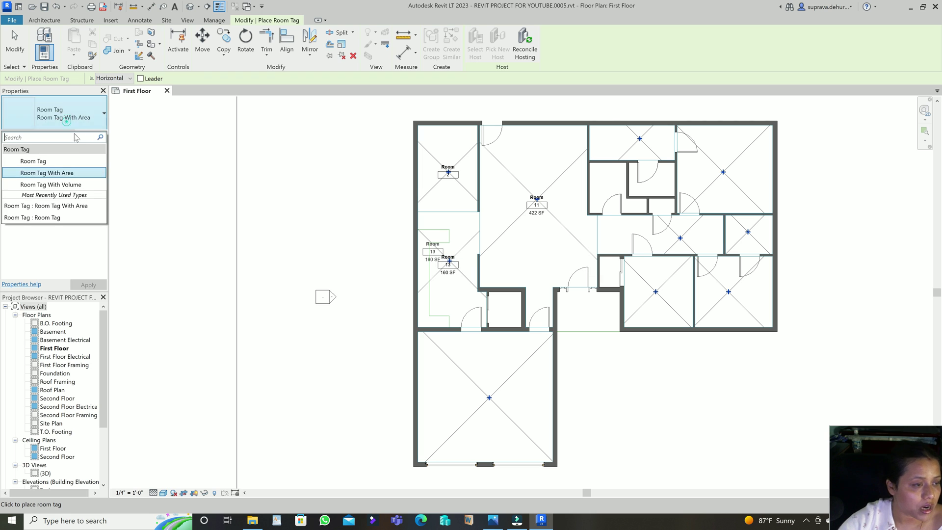
left_click(52, 186)
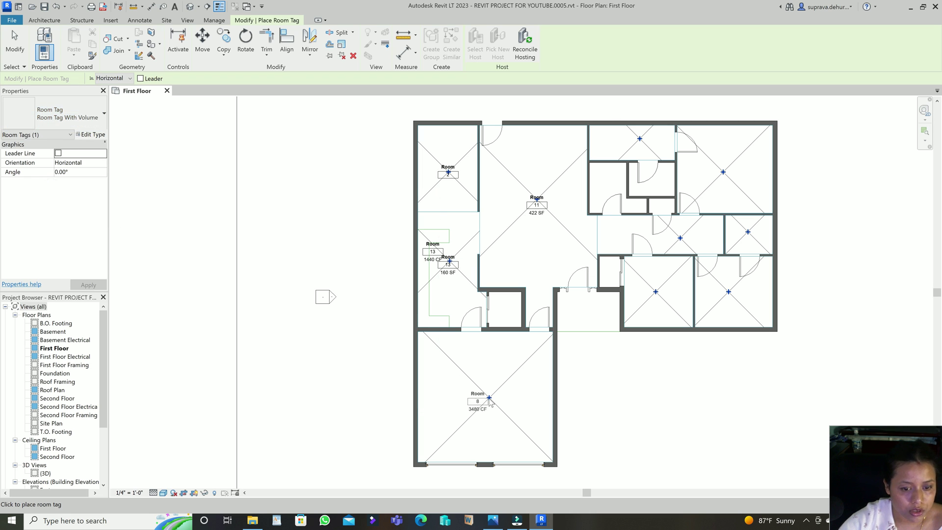
scroll(497, 408, "up", 2)
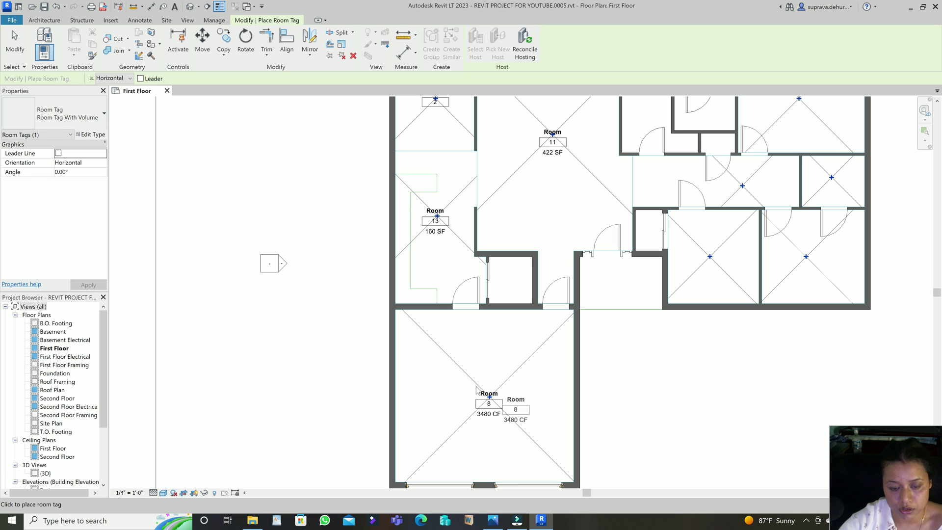
scroll(551, 432, "down", 2)
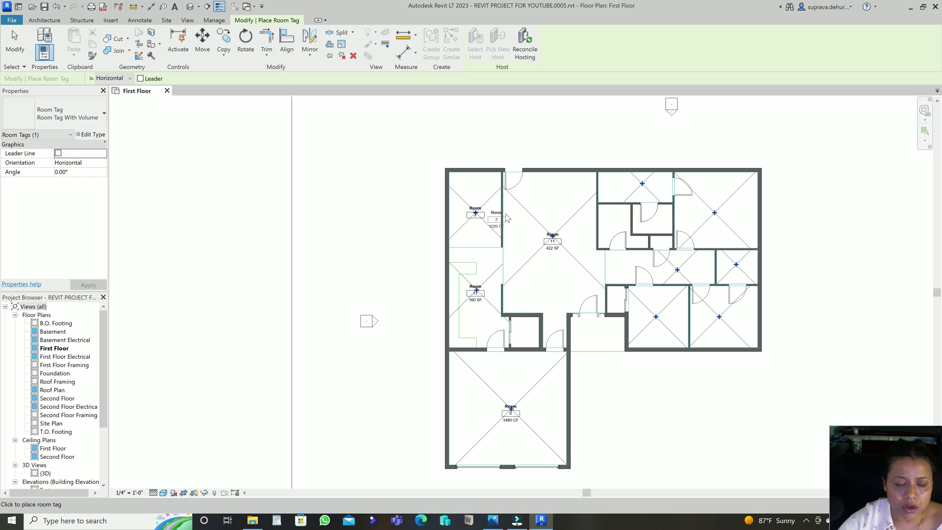
Tag the hallway between the central room and the bedrooms using the plain Room Tag type
scroll(503, 212, "up", 2)
left_click(74, 114)
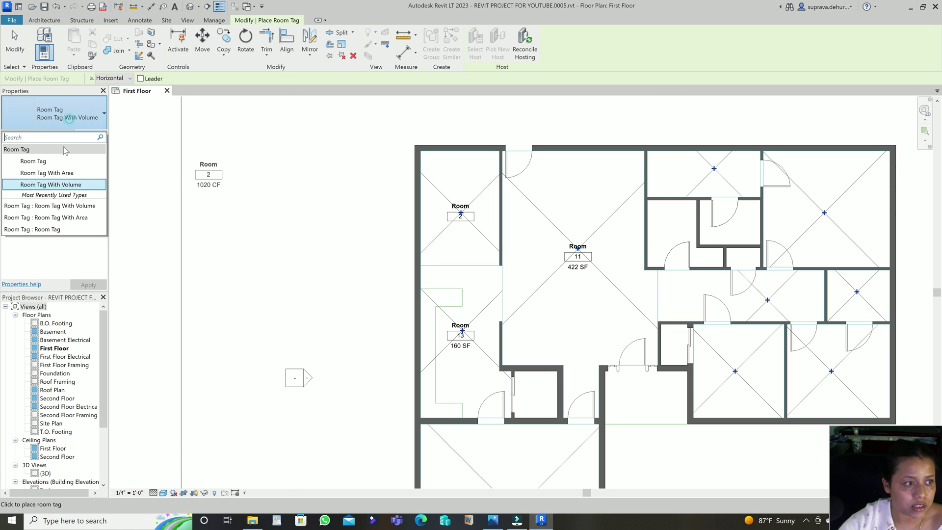
left_click(30, 160)
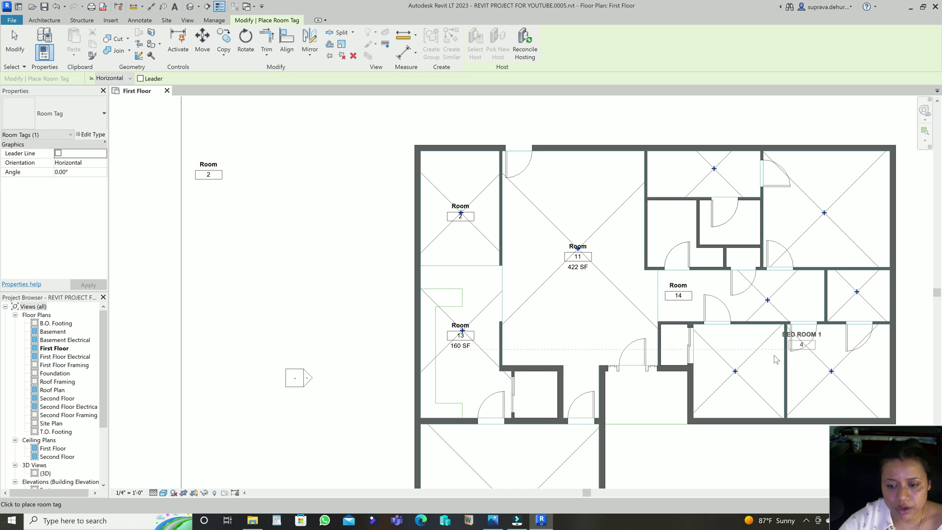
Tag the bedroom directly below the hallway using the Room Tag With Area type, and end the tagging command
left_click(100, 114)
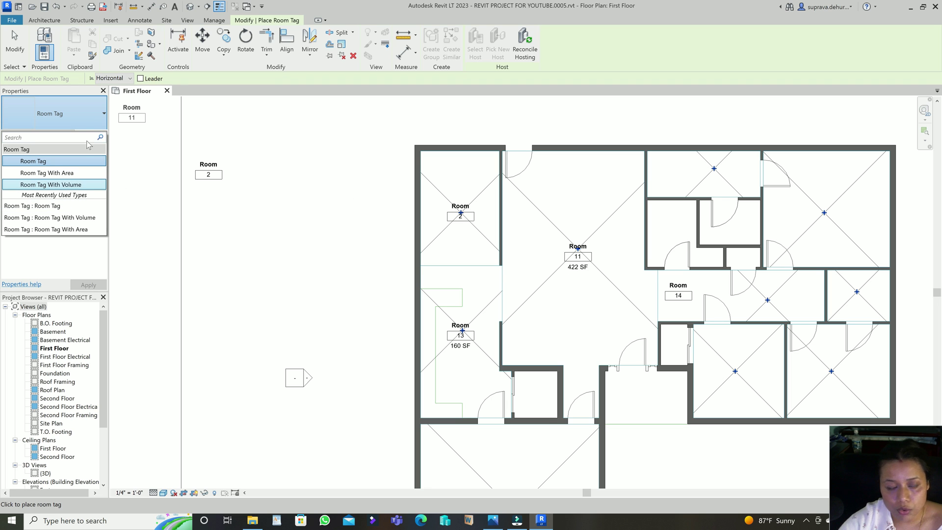
left_click(57, 175)
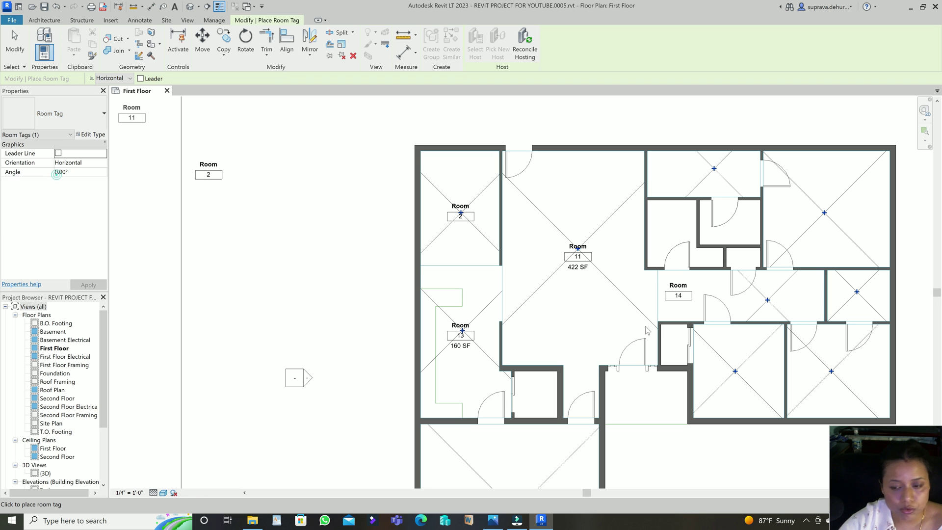
left_click(736, 377)
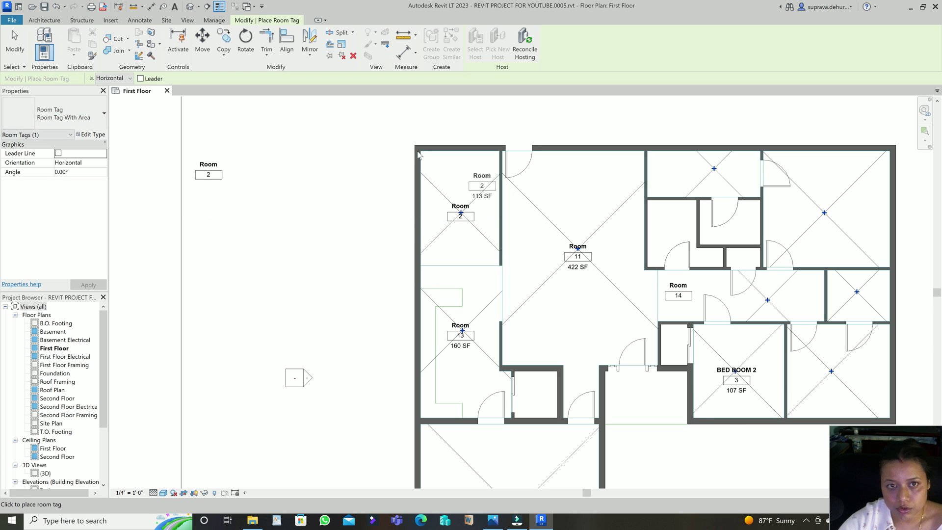
key("Escape")
key("Escape")
Open the room tag family for editing from the tag in BED ROOM 2
scroll(613, 387, "up", 3)
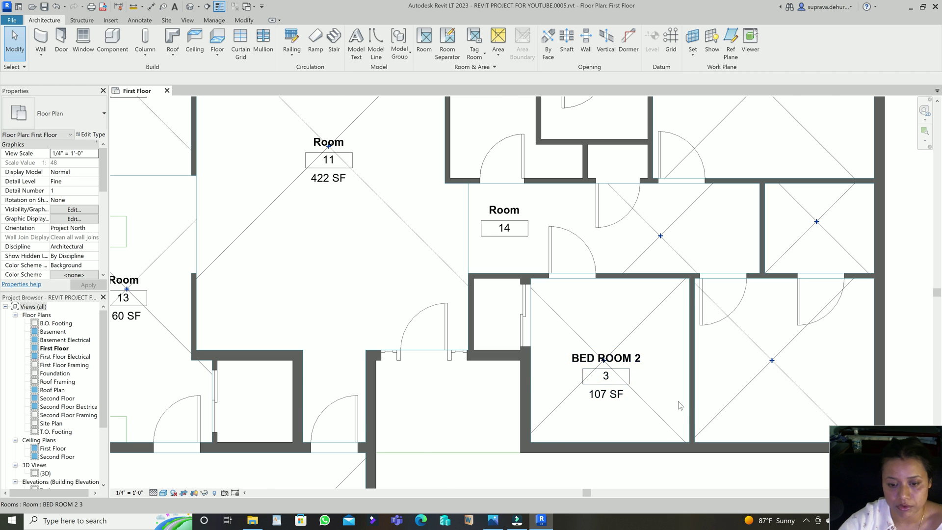
scroll(616, 399, "down", 2)
scroll(623, 399, "up", 4)
double_click(624, 397)
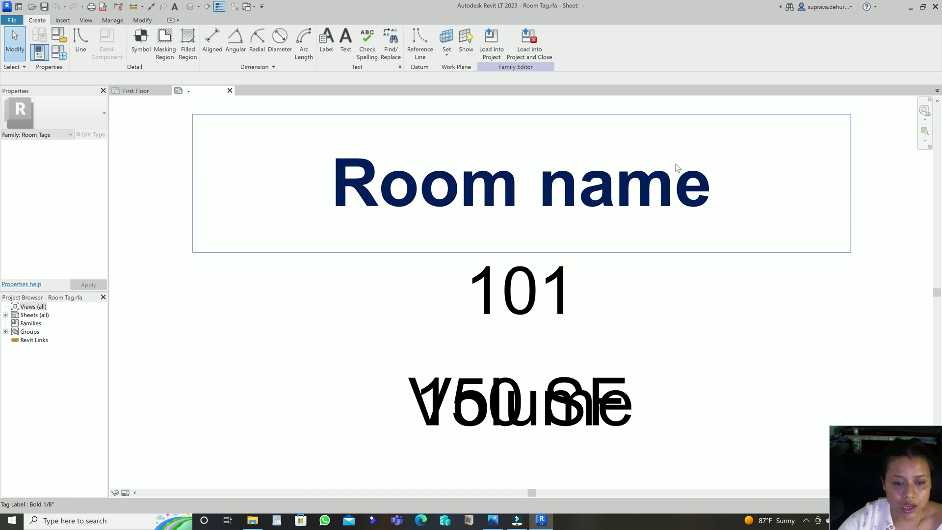
Copy the Room name label about 119/128 inch straight down, below the overlapping area and volume labels, and finish the paste
scroll(638, 167, "down", 1)
left_click(612, 179)
key("m")
key("v")
left_click(540, 382)
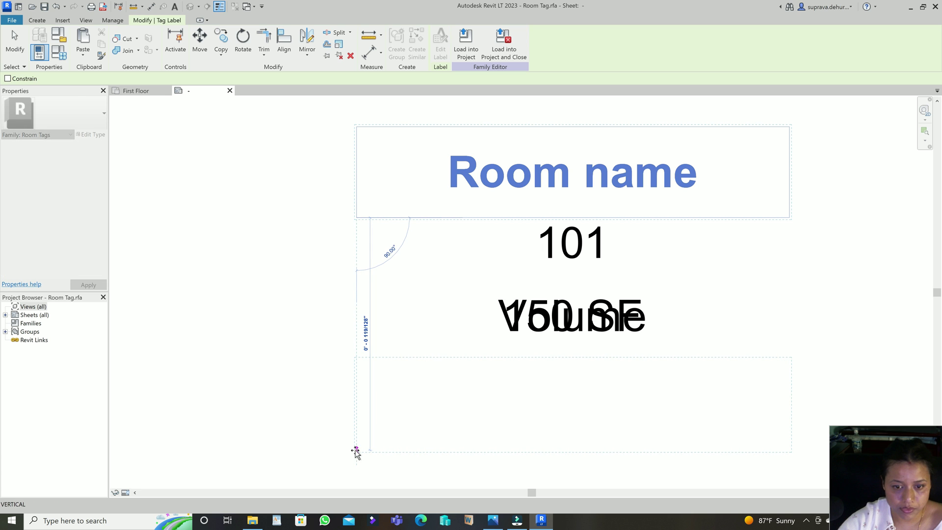
left_click(355, 452)
middle_click_drag(697, 404, 676, 361)
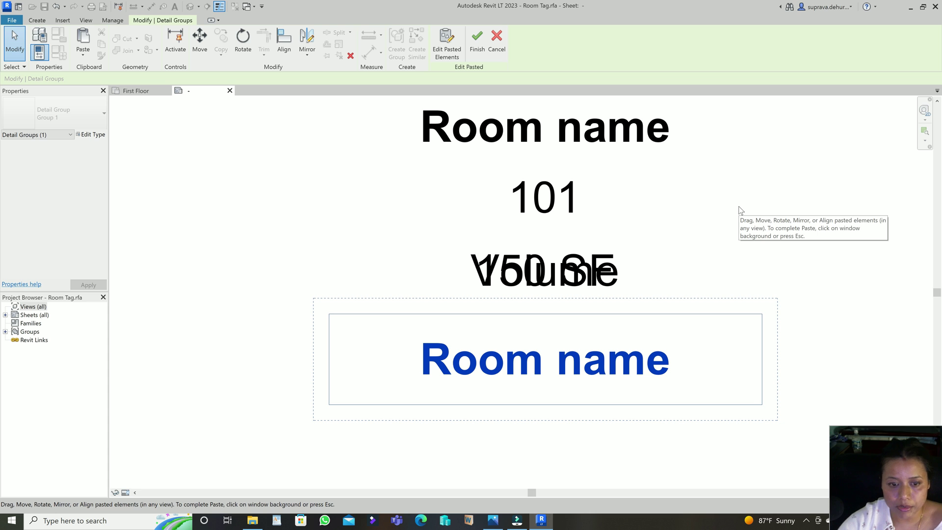
left_click(475, 49)
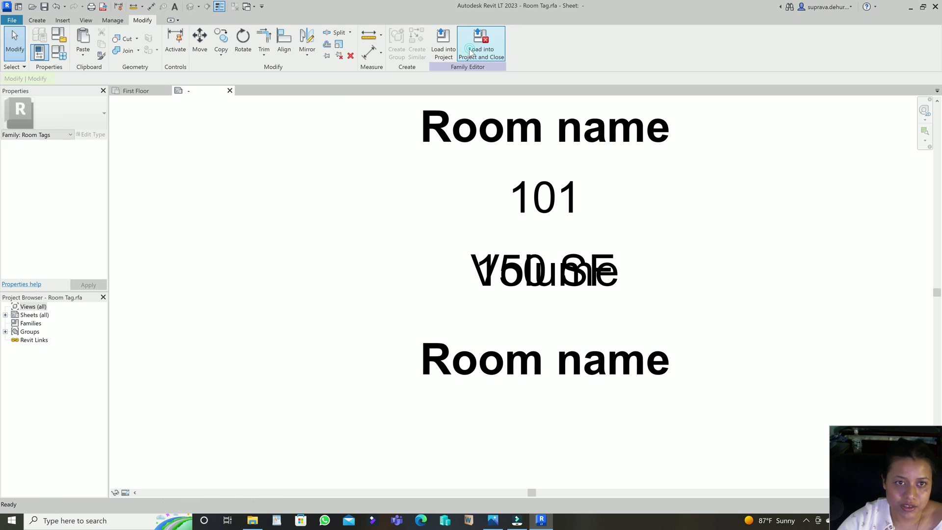
Remove the Name parameter from the copied Room name label and start adding a calculated value in its place
left_click(618, 369)
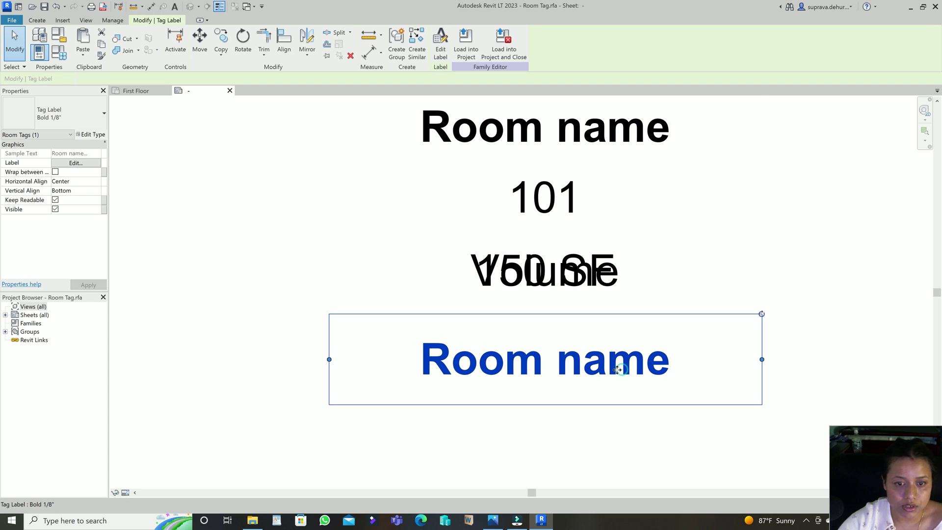
left_click(440, 44)
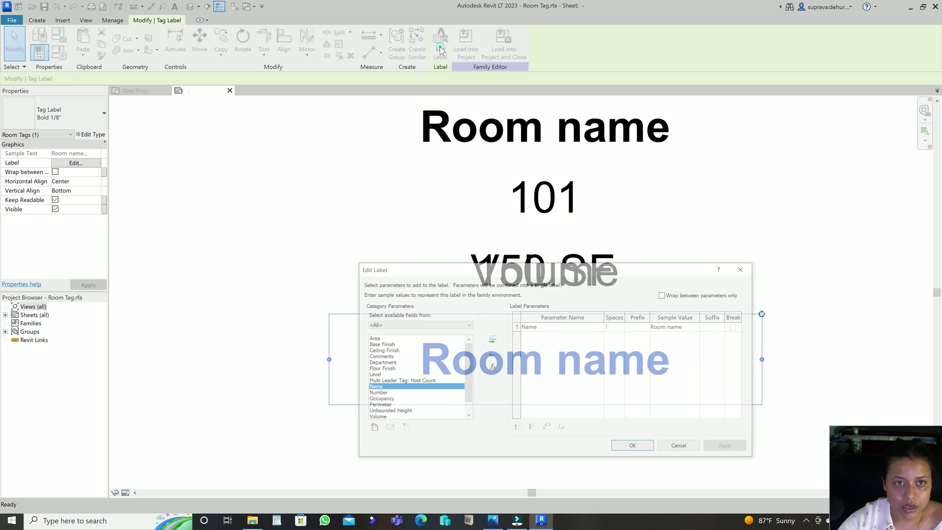
left_click(515, 327)
left_click(491, 354)
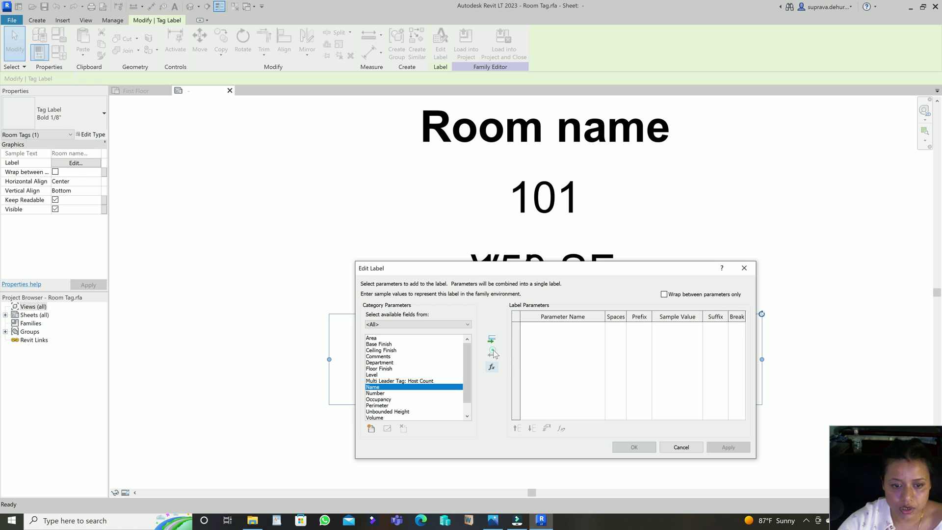
left_click(491, 367)
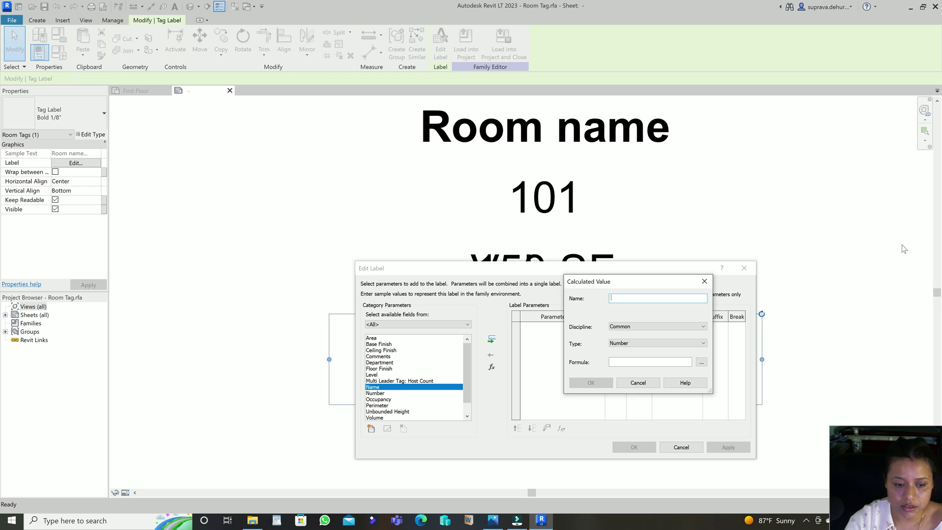
Open plan 8.JPG from the YOUTUBE PROJECT folder in File Explorer and examine how room dimensions are labelled
left_click(252, 520)
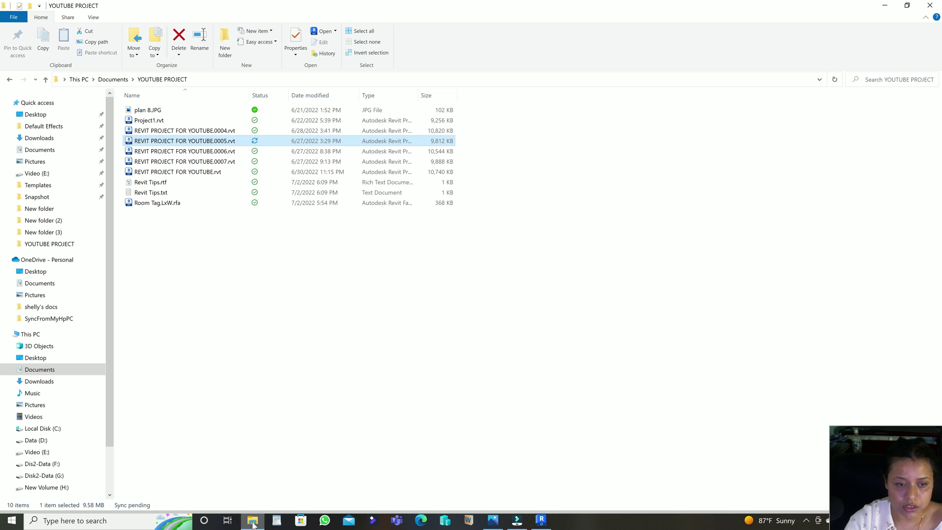
right_click(180, 110)
key("Escape")
double_click(163, 110)
scroll(358, 228, "up", 4)
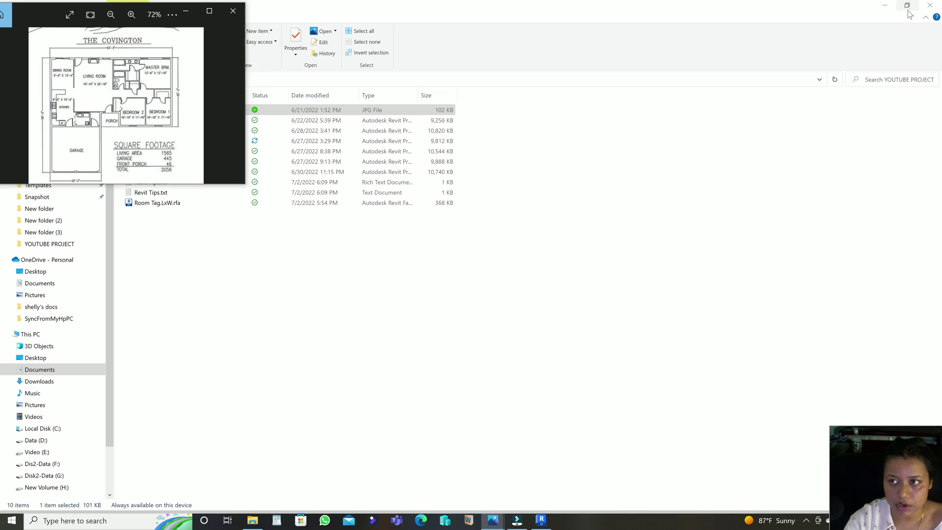
left_click(908, 7)
left_click_drag(69, 29, 428, 72)
left_click(67, 28)
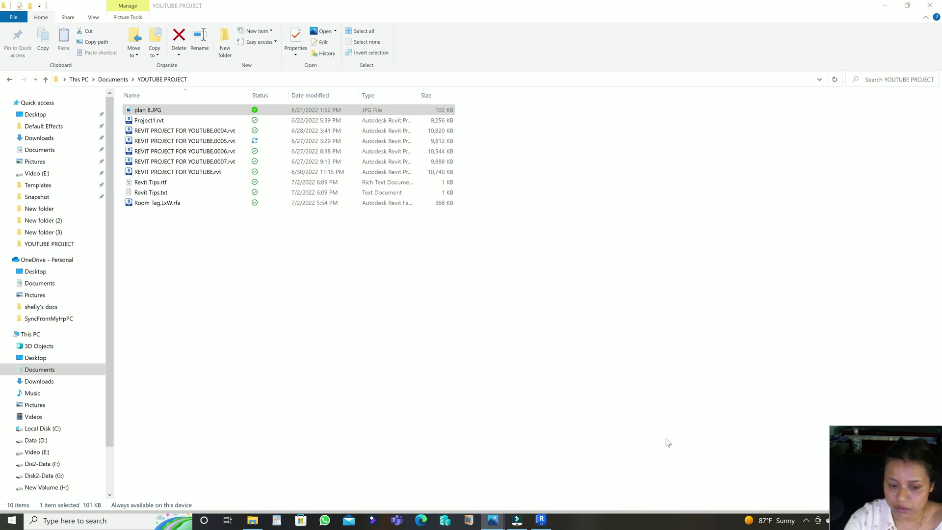
Return to Revit, name the calculated value "Lenth" and set its type to Length
left_click(542, 520)
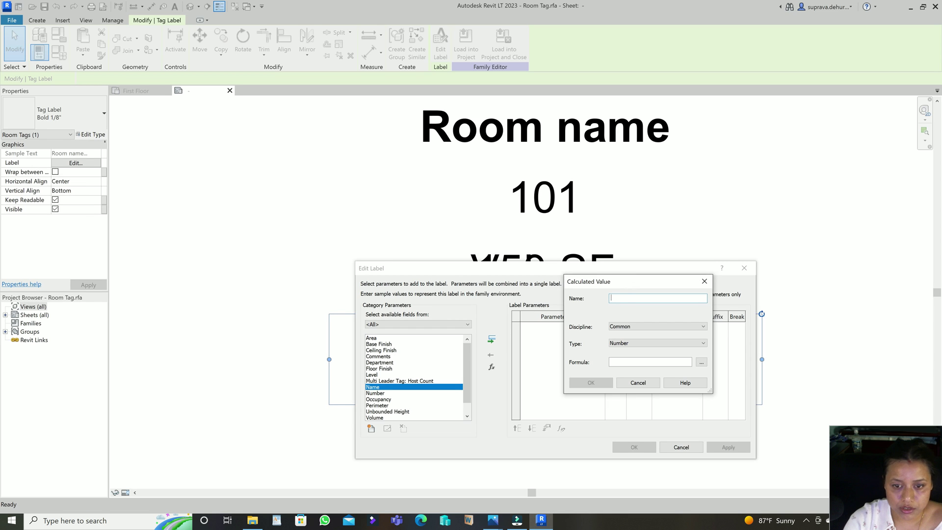
type("Lenth")
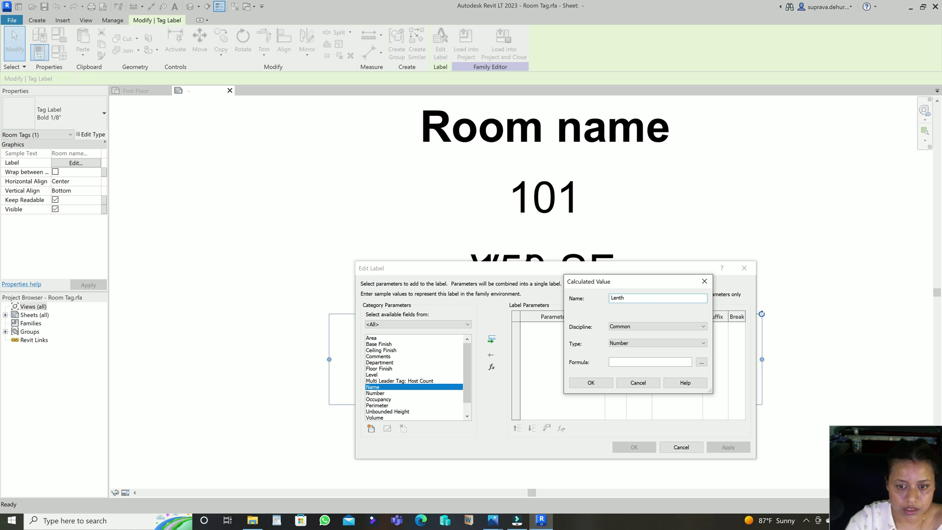
left_click(630, 343)
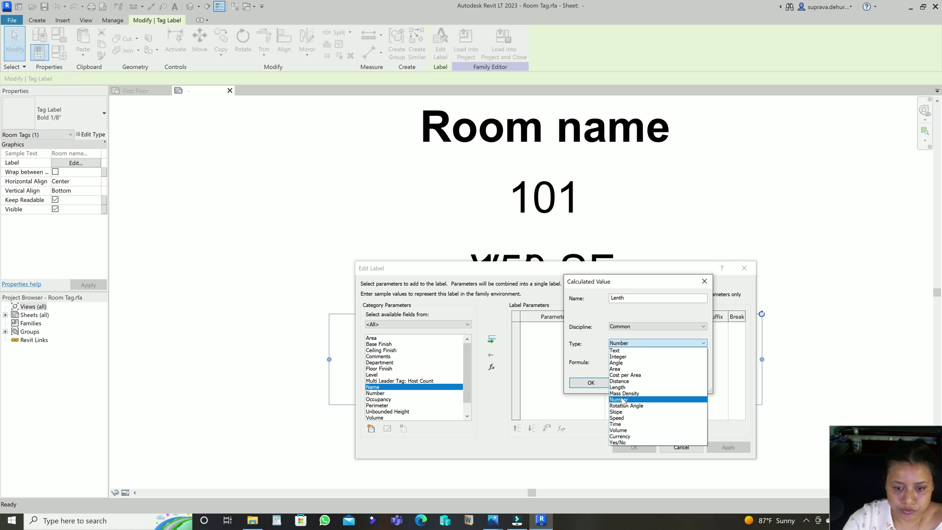
left_click(626, 388)
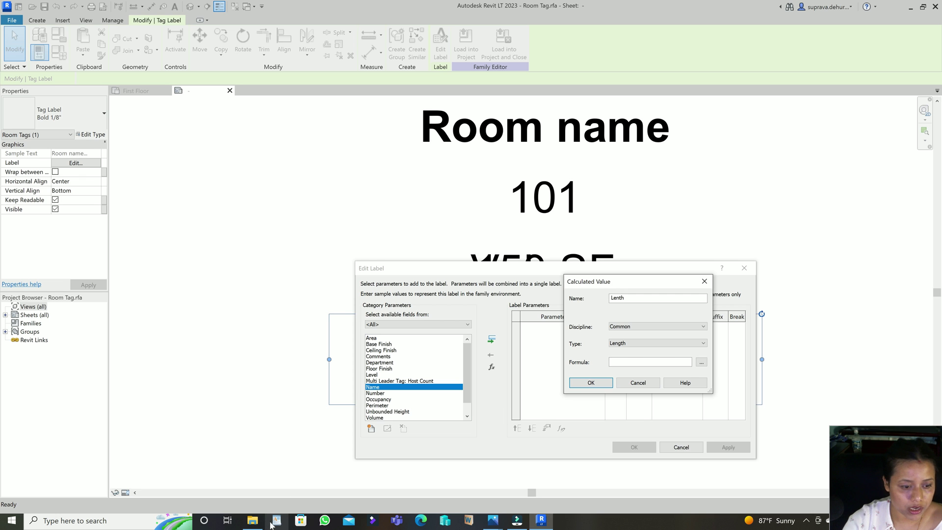
Copy the formula (Perimeter + sqrt(Perimeter ^ 2 - 16 * Area)) / 4 from Revit Tips.txt in the YOUTUBE PROJECT folder and return to Revit
mouse_move(253, 521)
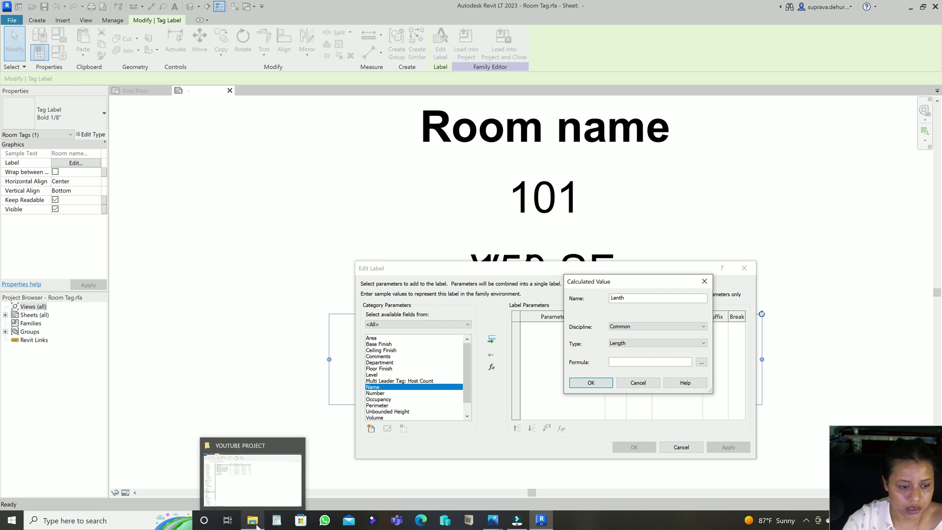
left_click(245, 472)
right_click(143, 194)
left_click(161, 199)
left_click_drag(145, 115, 404, 117)
left_click_drag(296, 201, 489, 201)
key("ctrl+c")
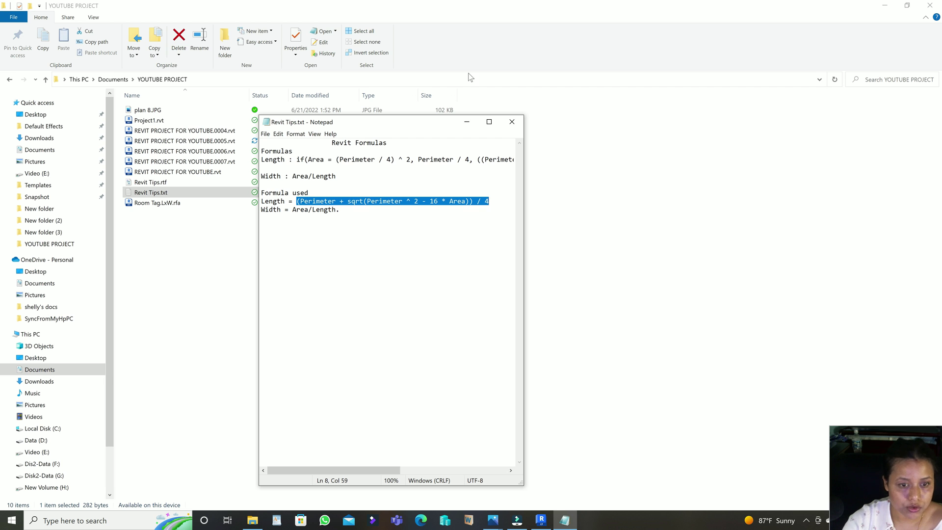
left_click(466, 122)
left_click(885, 5)
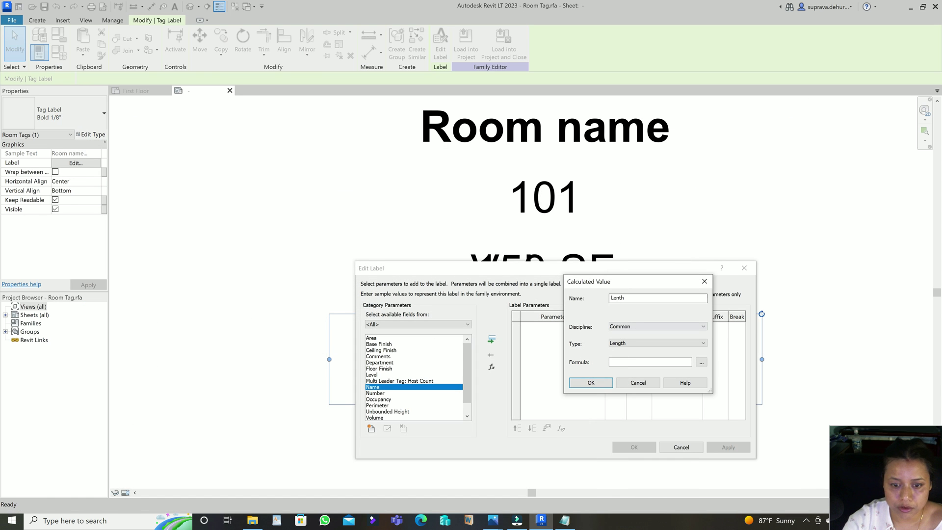
Paste (Perimeter + sqrt(Perimeter ^ 2 - 16 * Area)) / 4 as the calculated value's formula and add it to the label as Length
left_click(627, 362)
key("ctrl+v")
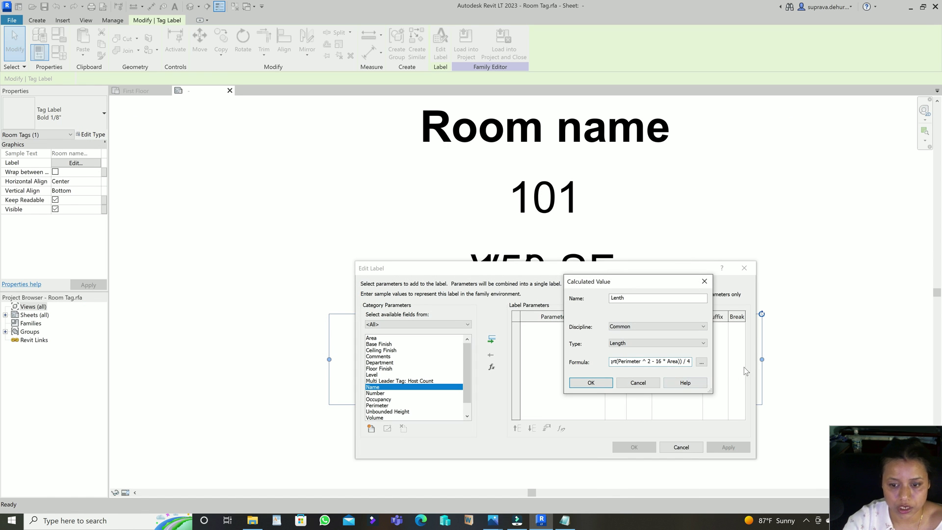
left_click(591, 383)
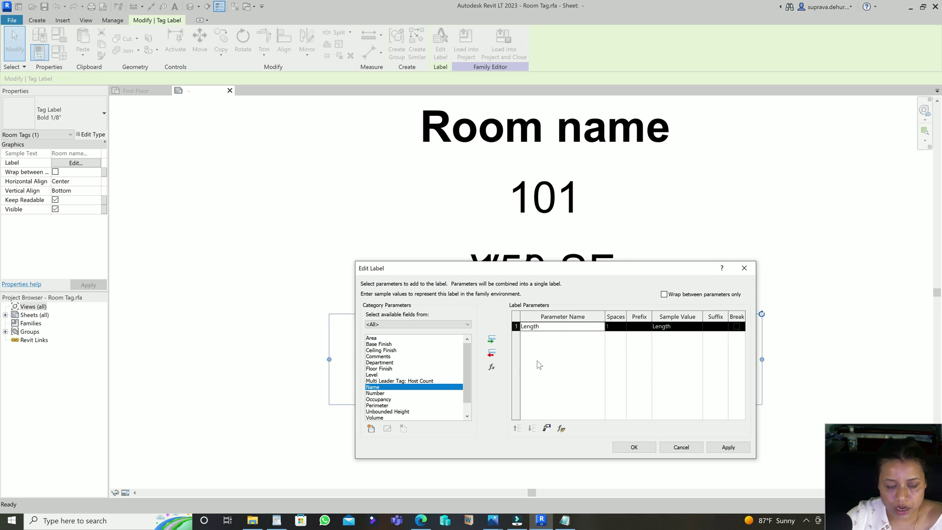
Create a calculated value named Width with type Length, and copy the formula Area/Length from Revit Tips.txt in Notepad
left_click(492, 367)
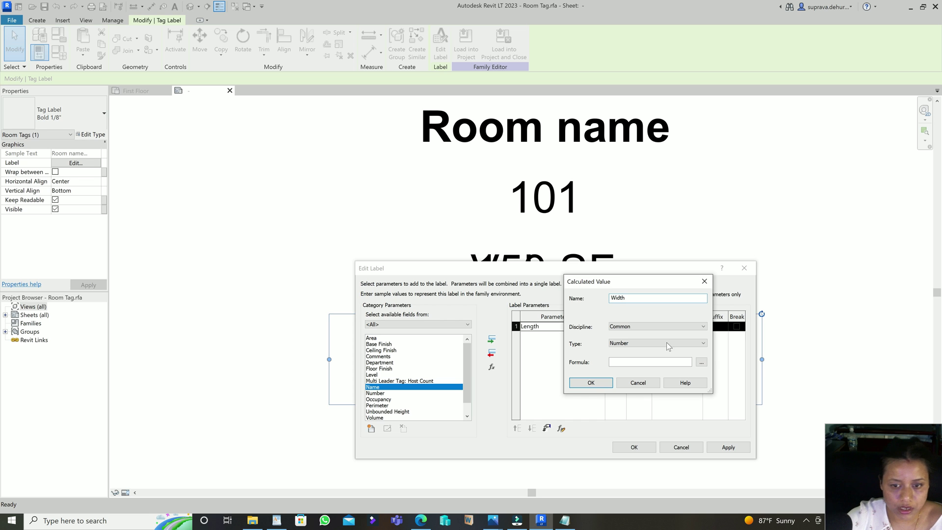
left_click(648, 343)
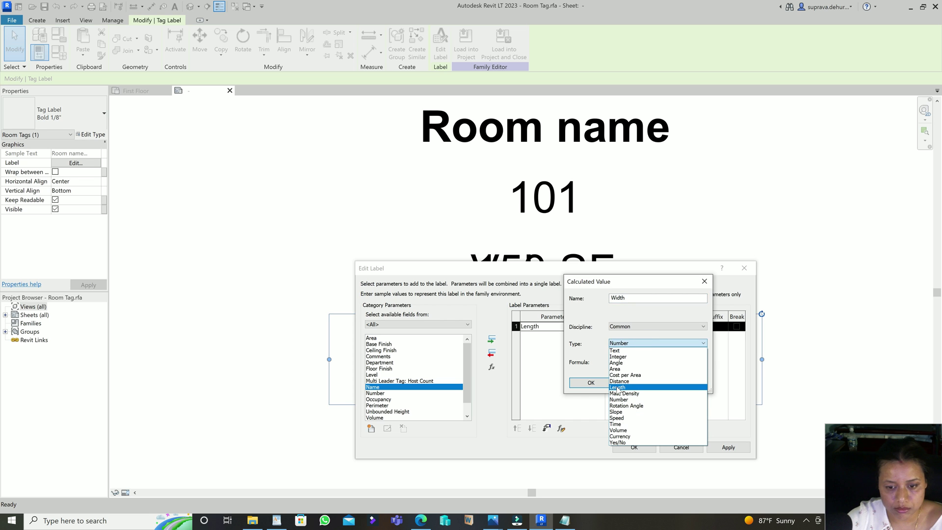
left_click(618, 388)
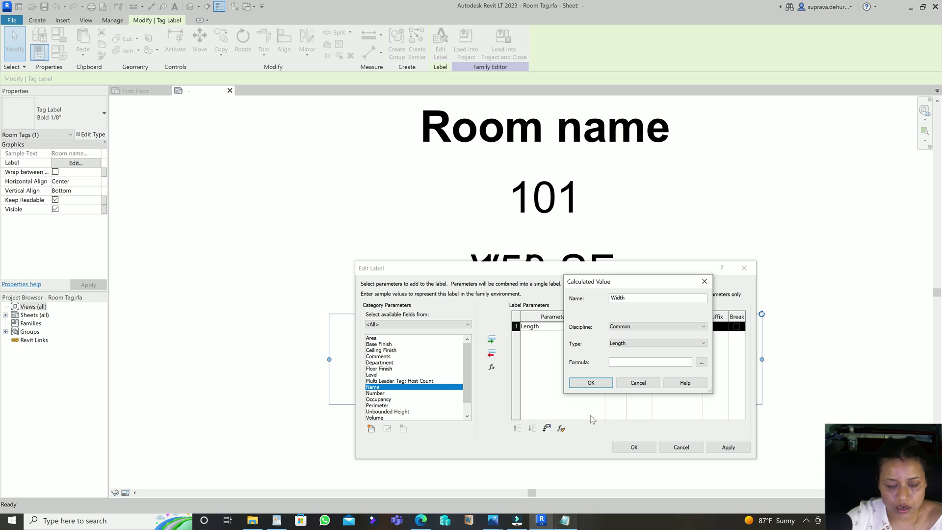
left_click(622, 362)
left_click(565, 521)
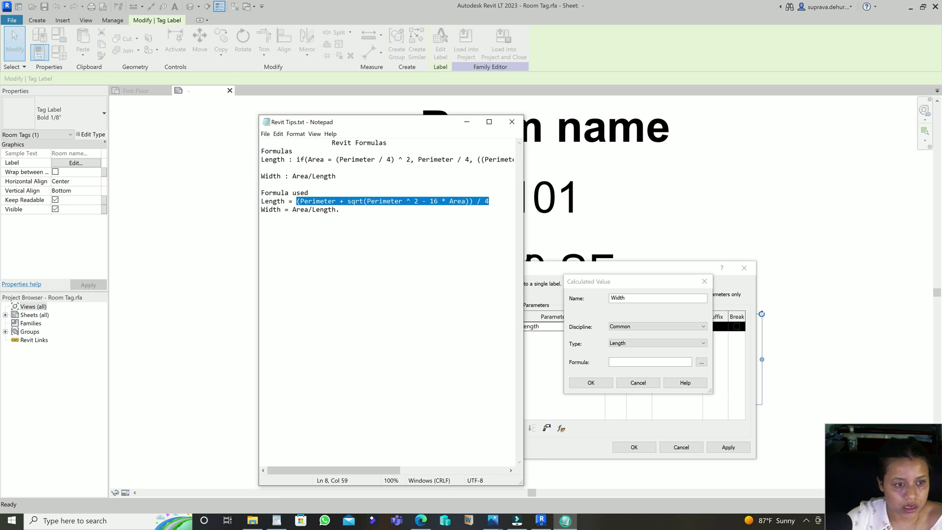
left_click_drag(292, 210, 336, 210)
key("ctrl+c")
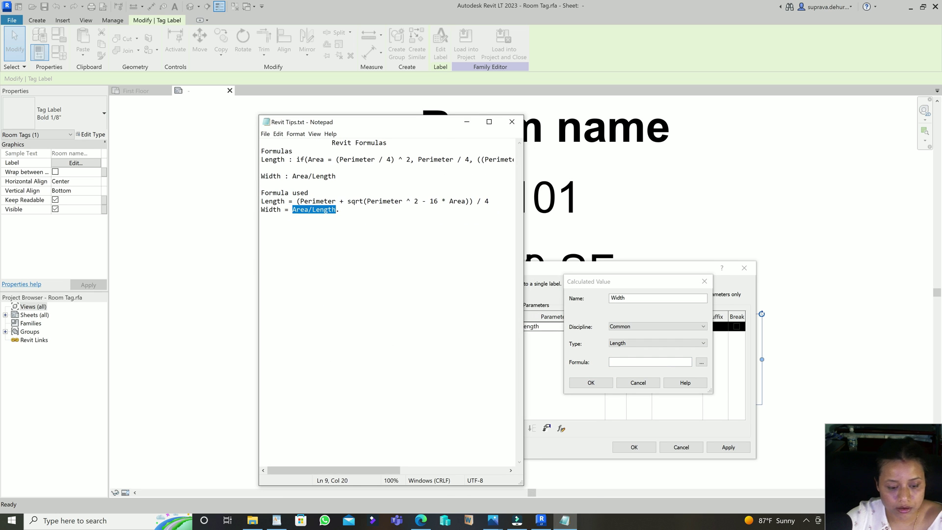
Return to Revit, paste Area/Length as the Width formula, and give Width the prefix x in the label
left_click(467, 122)
key("ctrl+v")
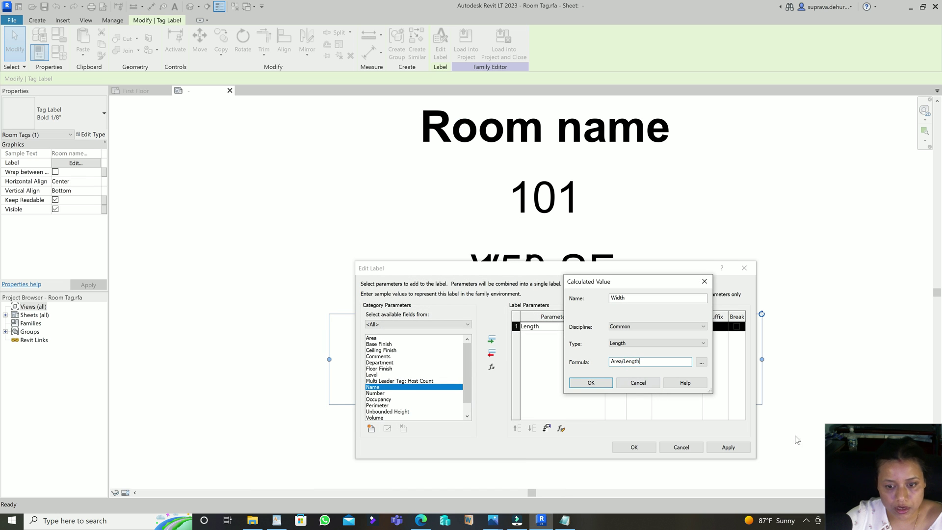
left_click(602, 387)
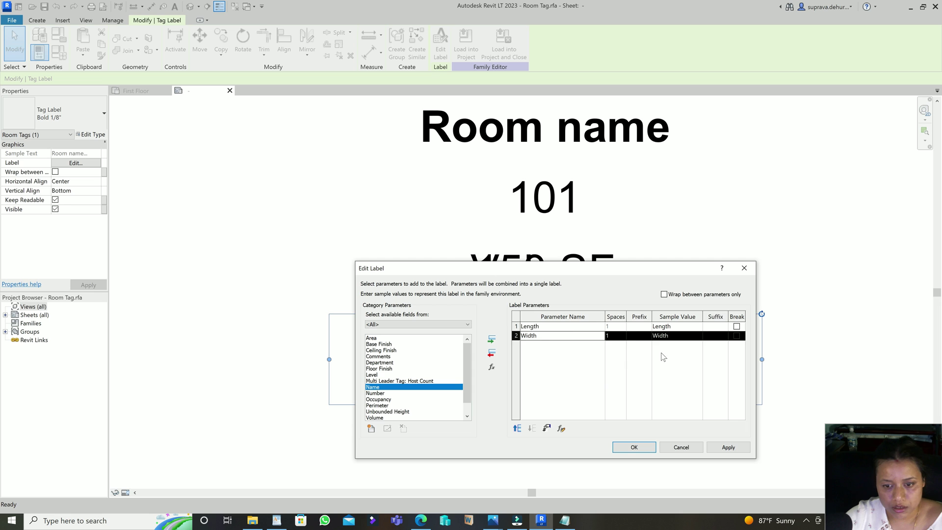
left_click(641, 338)
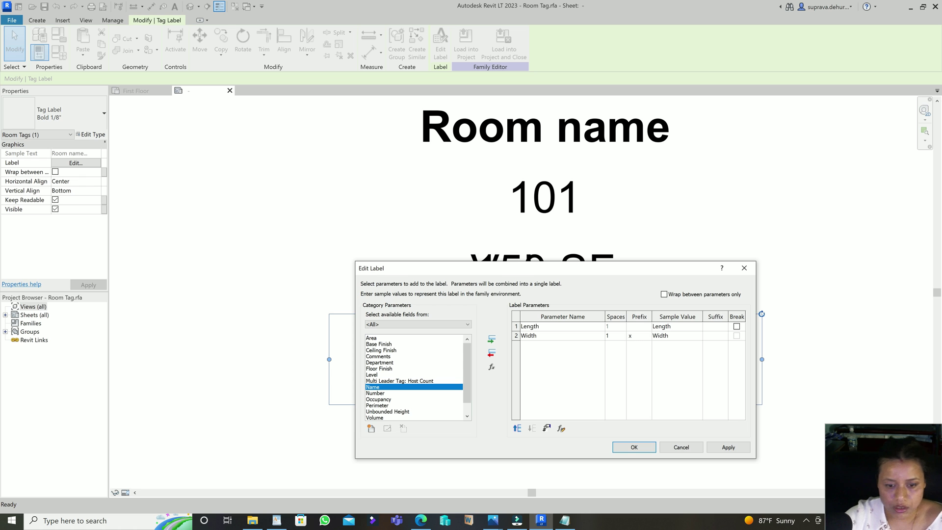
left_click(634, 449)
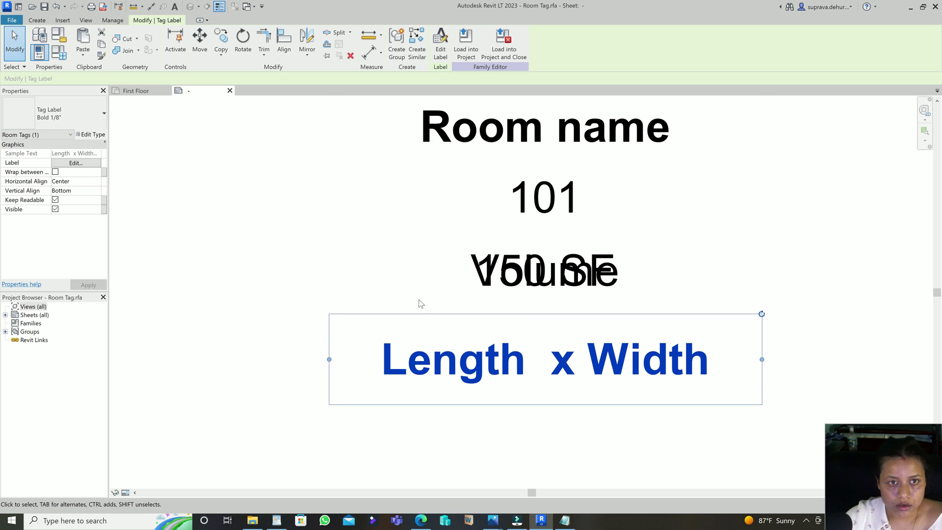
Load the tag family into the project and close it, saving it on the Desktop as Room Tag LxW
left_click(504, 58)
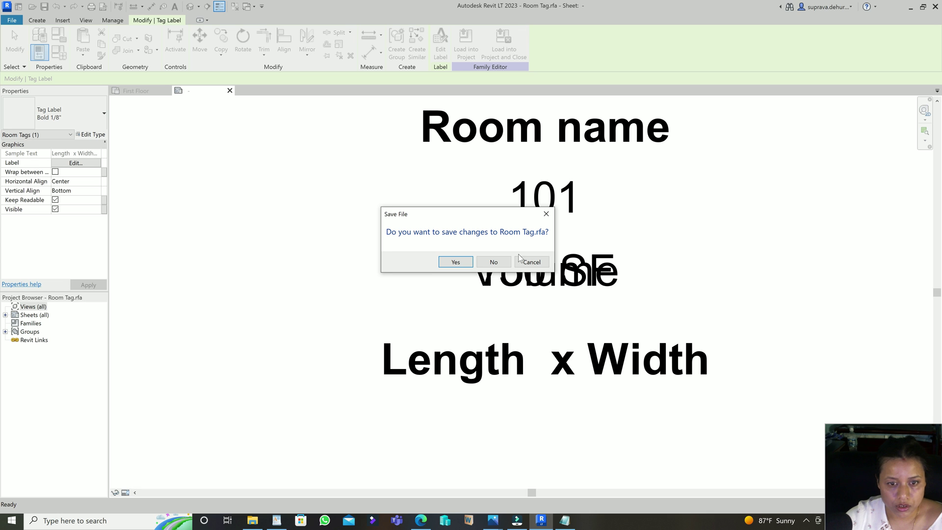
left_click(456, 262)
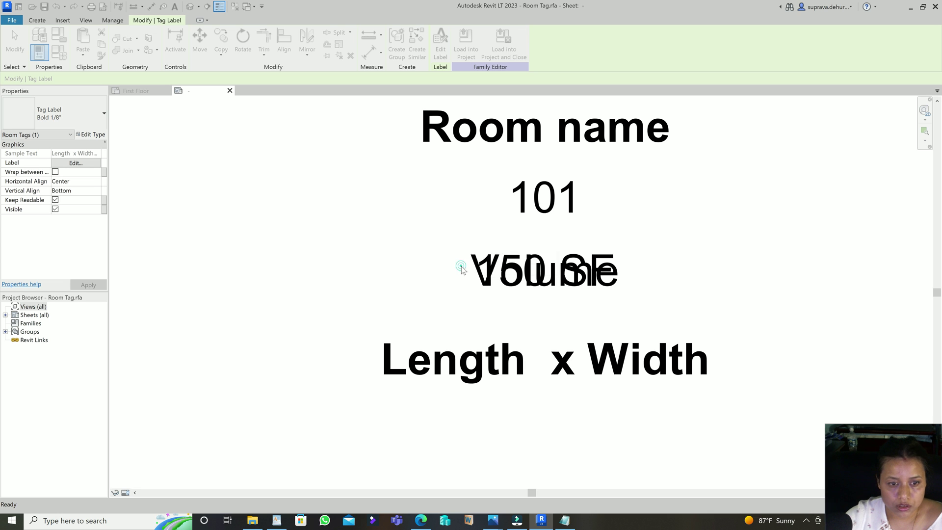
left_click(400, 331)
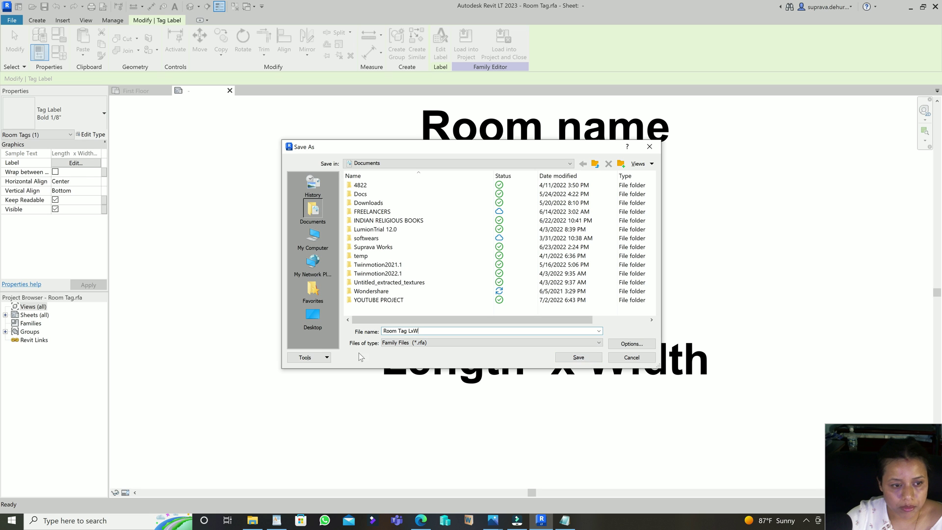
left_click(301, 329)
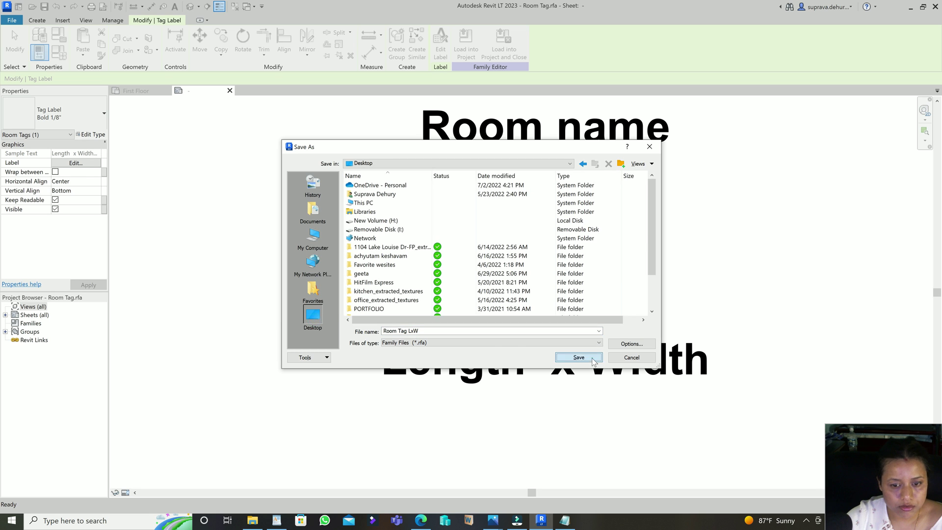
left_click(589, 358)
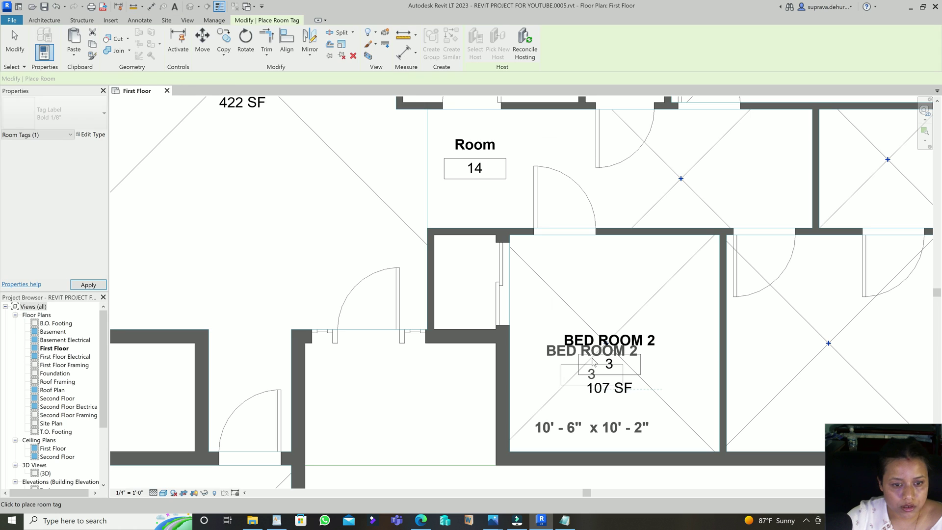
Tag BED ROOM 1 on the First Floor plan with the Room Tag type of the Room Tag LxW family
left_click(59, 113)
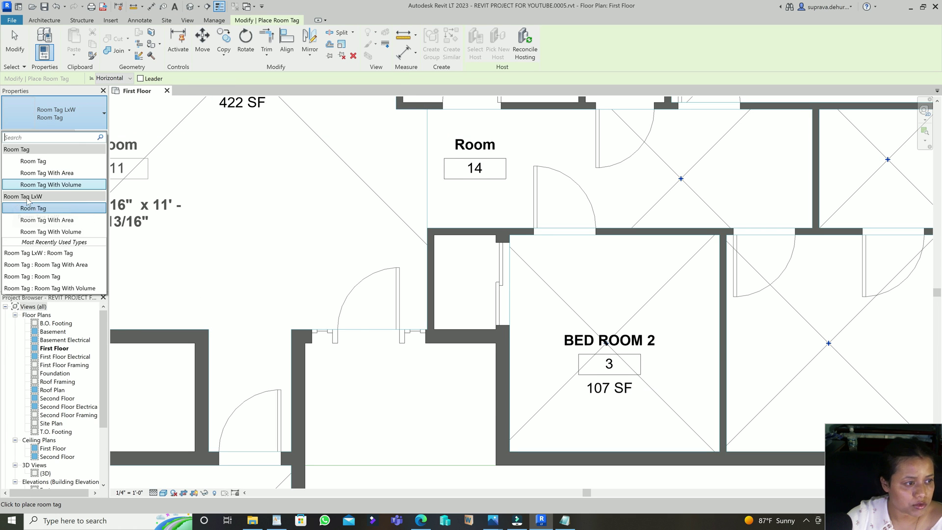
scroll(614, 237, "down", 2)
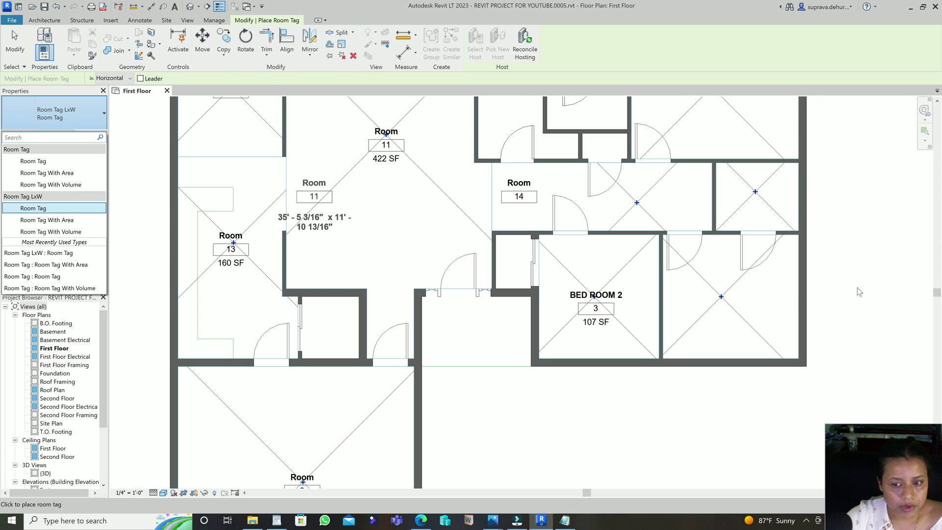
left_click(44, 208)
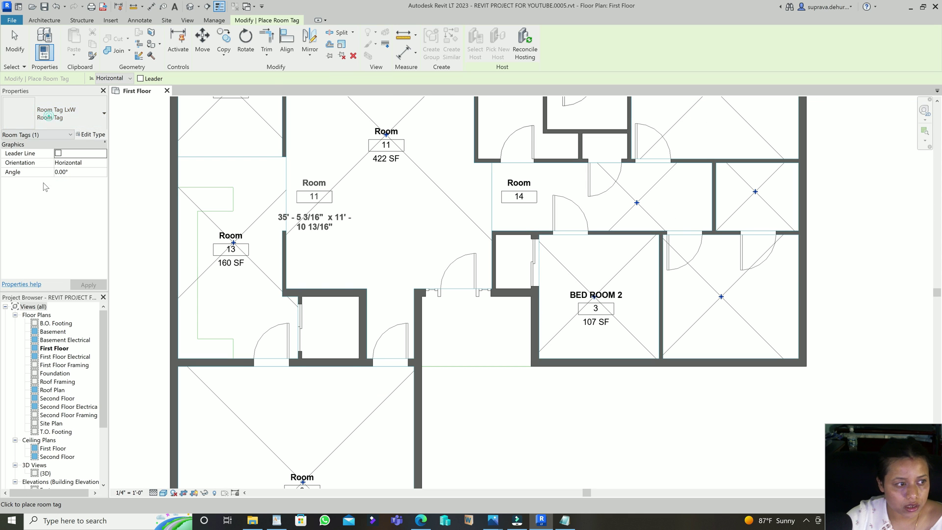
left_click(69, 121)
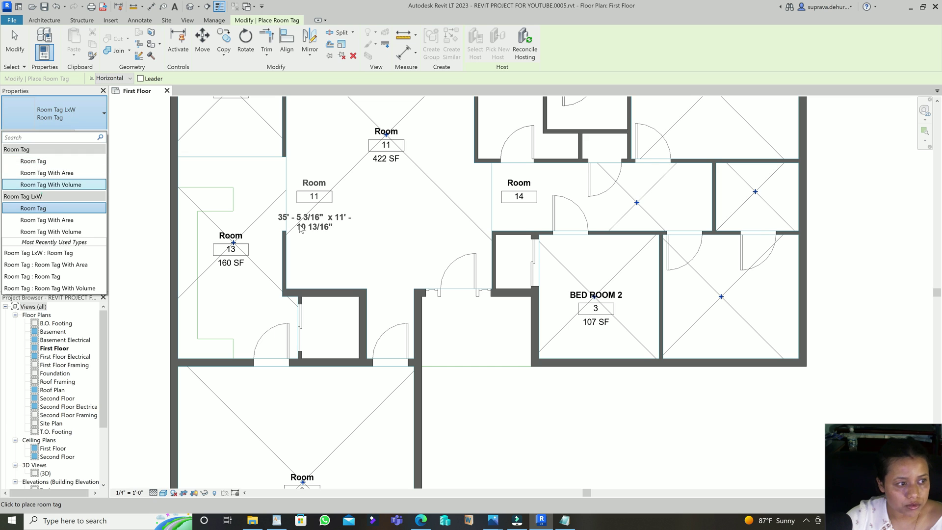
left_click(45, 20)
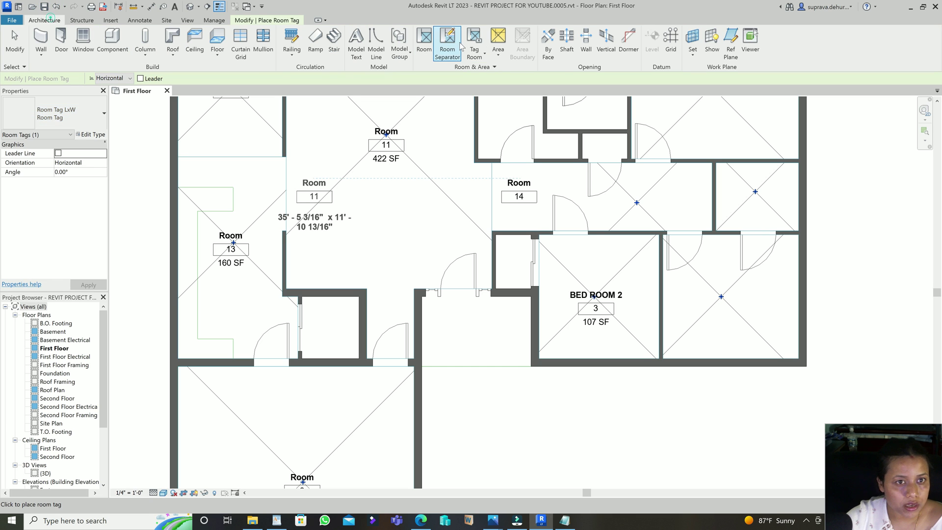
left_click(473, 54)
left_click(490, 72)
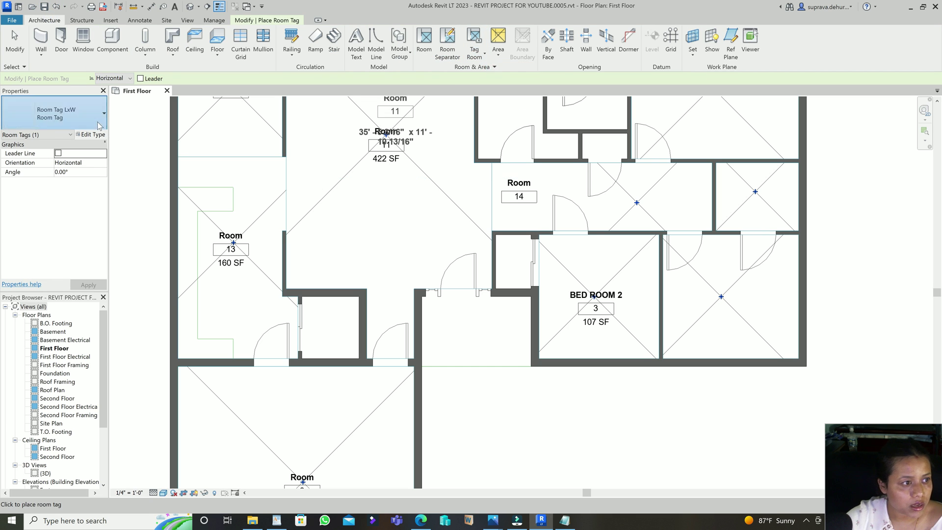
left_click(59, 114)
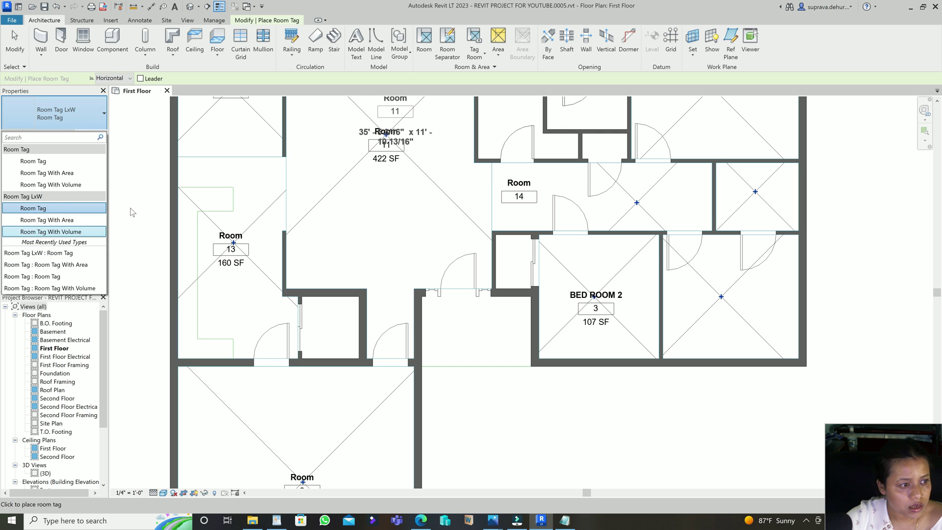
left_click(46, 206)
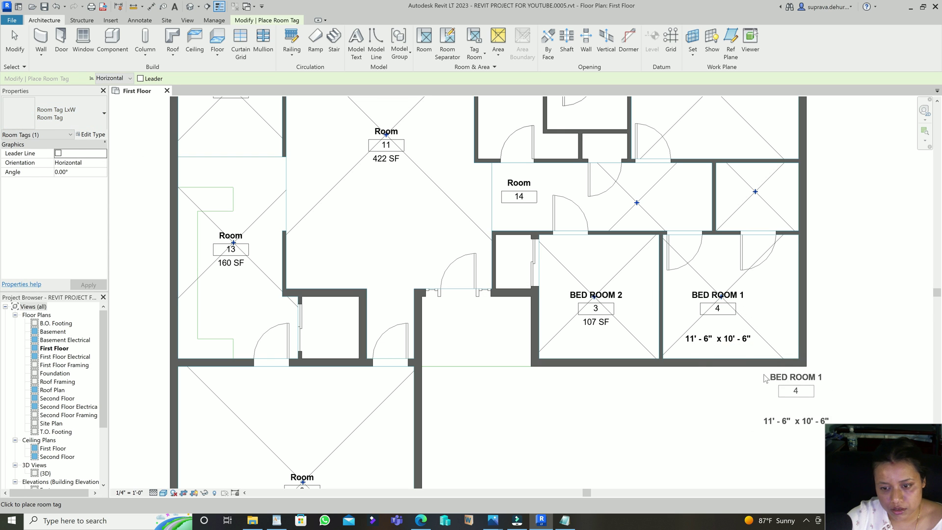
key("Escape")
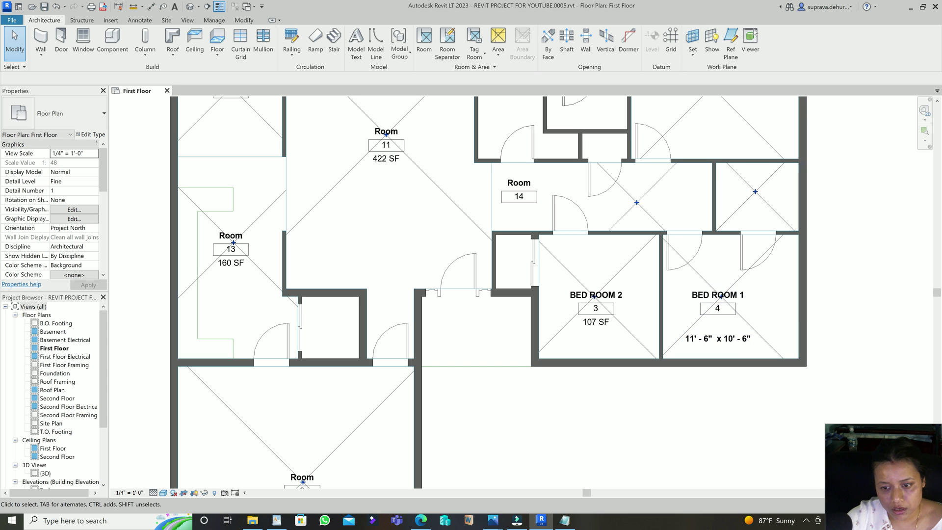
Open the BED ROOM 1 tag's family for editing and move the Length x Width label up, just beneath the area label
double_click(717, 339)
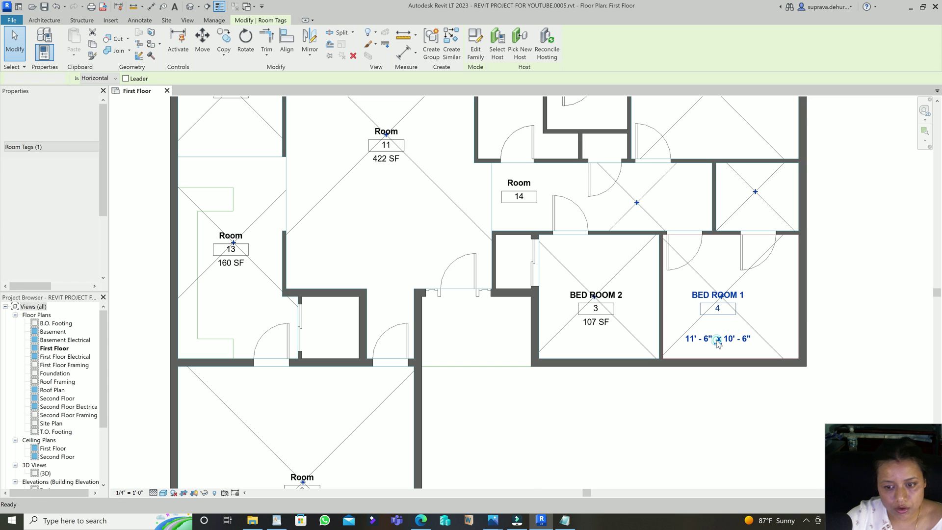
left_click(534, 418)
left_click_drag(534, 419, 552, 369)
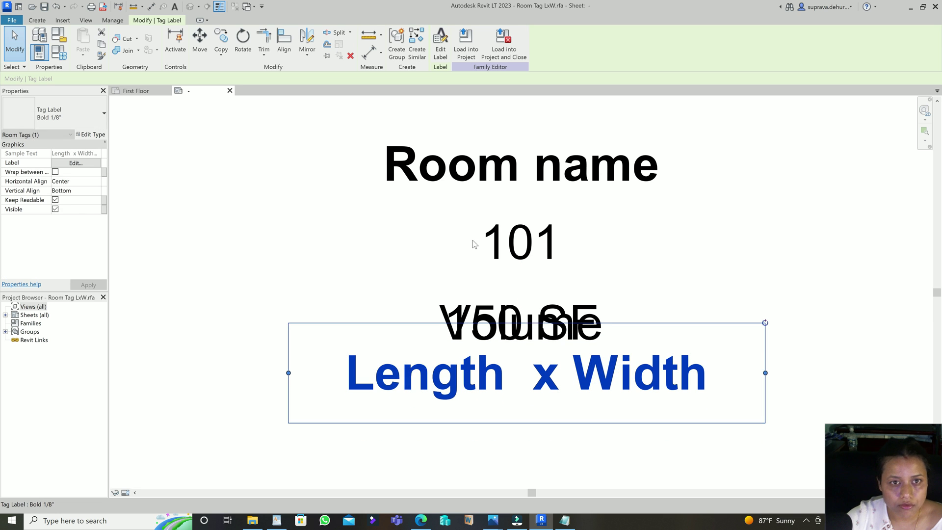
Reload the edited family into the project and close it, replacing the saved Room Tag LxW.rfa and overwriting the existing version
left_click(493, 59)
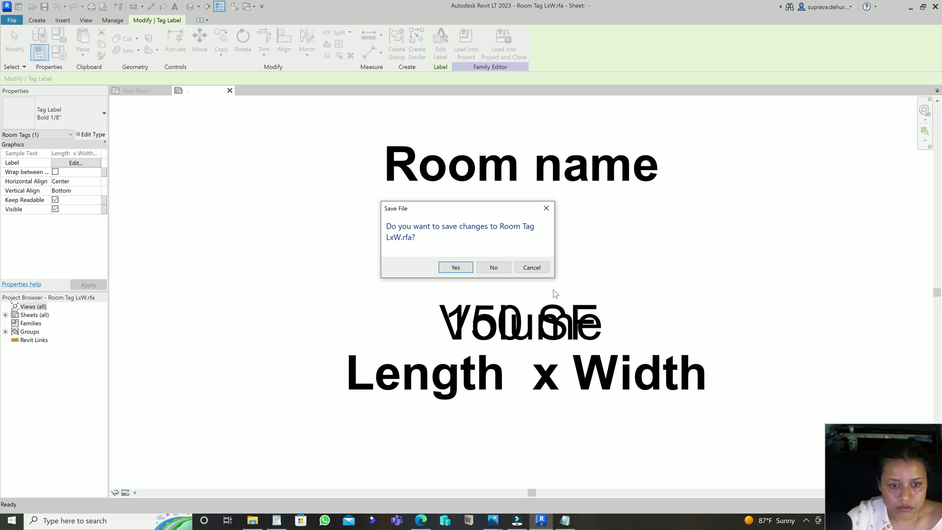
left_click(466, 272)
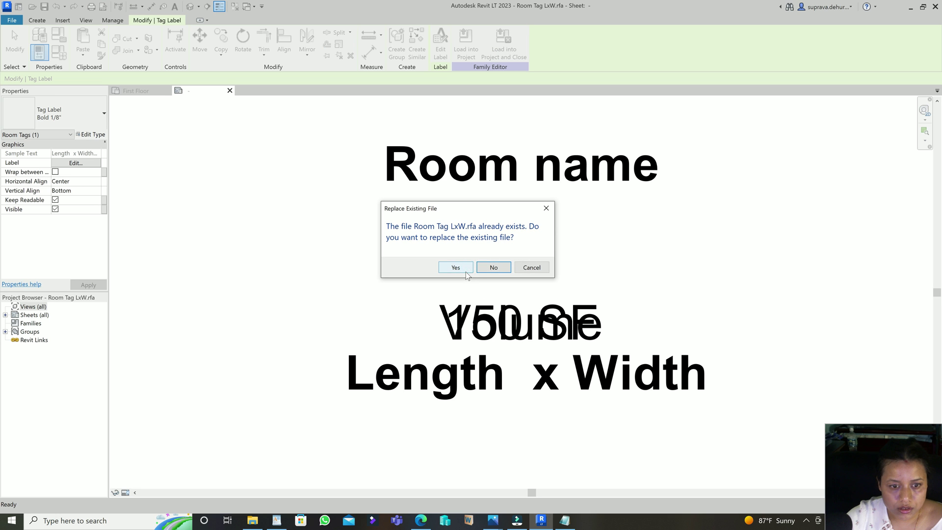
left_click(465, 270)
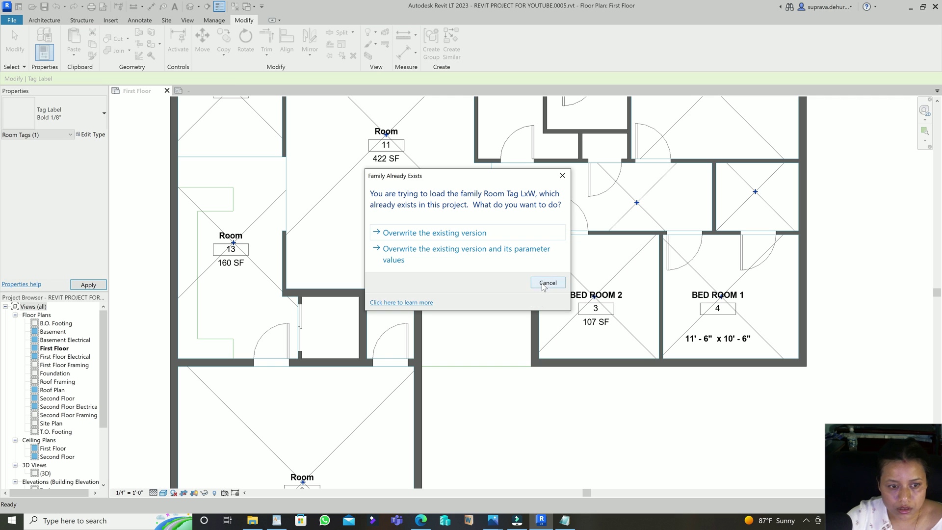
left_click(473, 234)
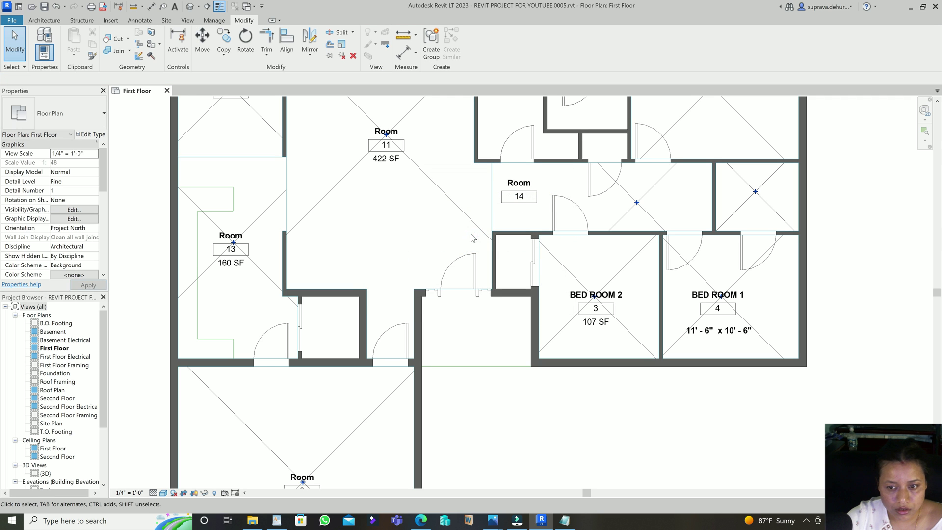
Tag MASTER BED ROOM, Room 10 and Room 9 with the Room Tag type of the Room Tag LxW family
scroll(720, 325, "down", 1)
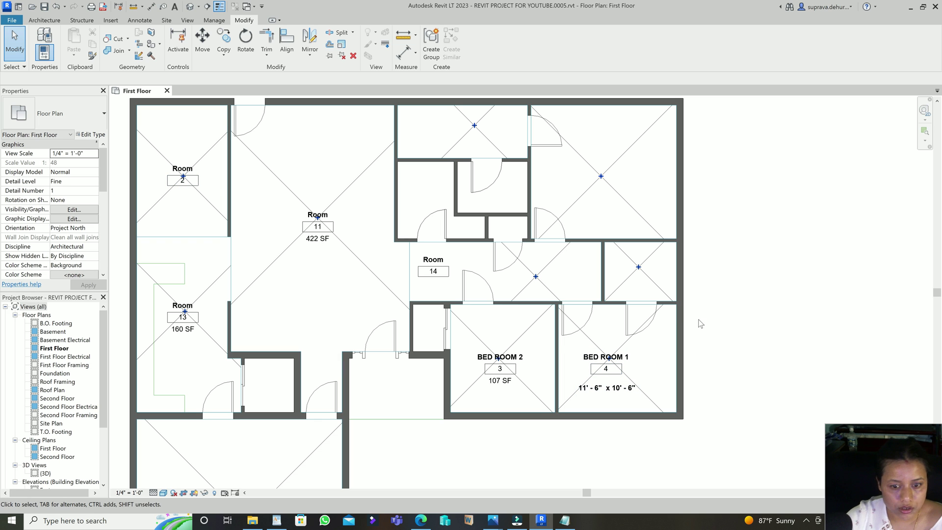
left_click(78, 113)
left_click(41, 19)
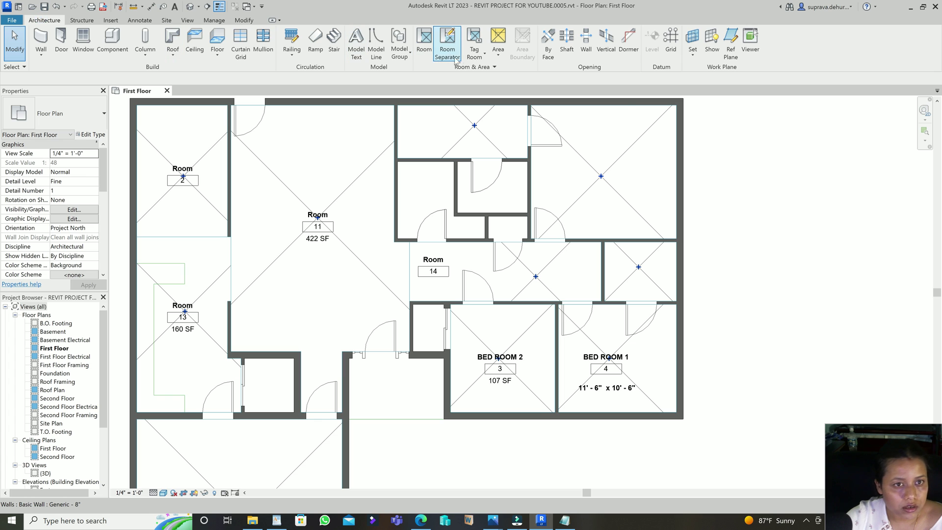
left_click(475, 53)
left_click(495, 69)
left_click(81, 112)
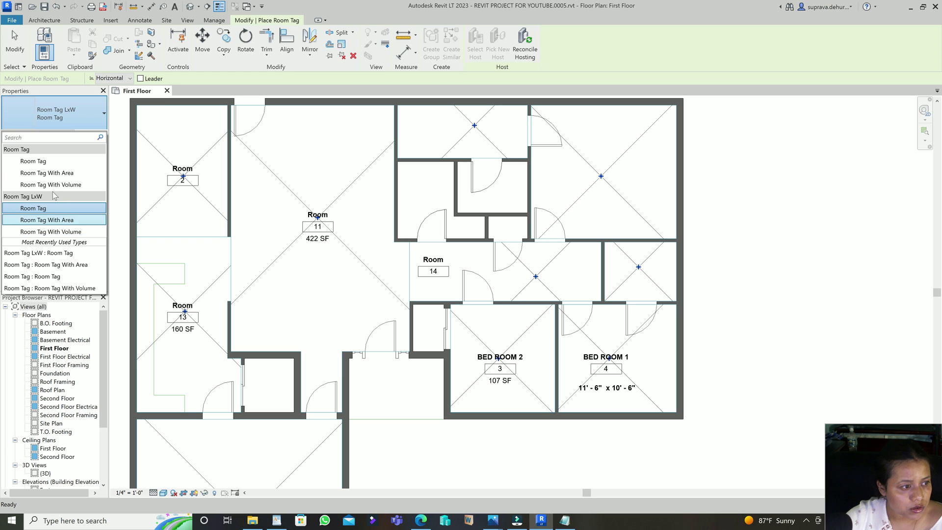
left_click(44, 208)
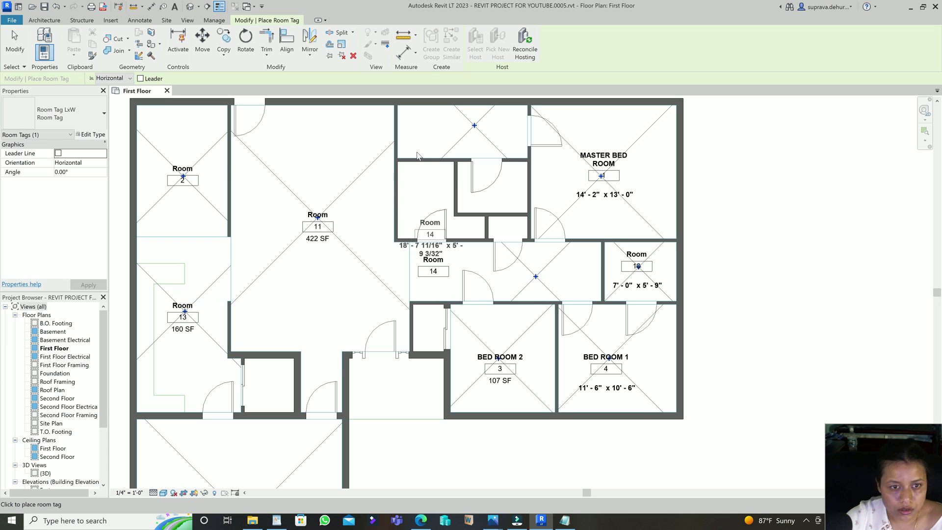
left_click(446, 125)
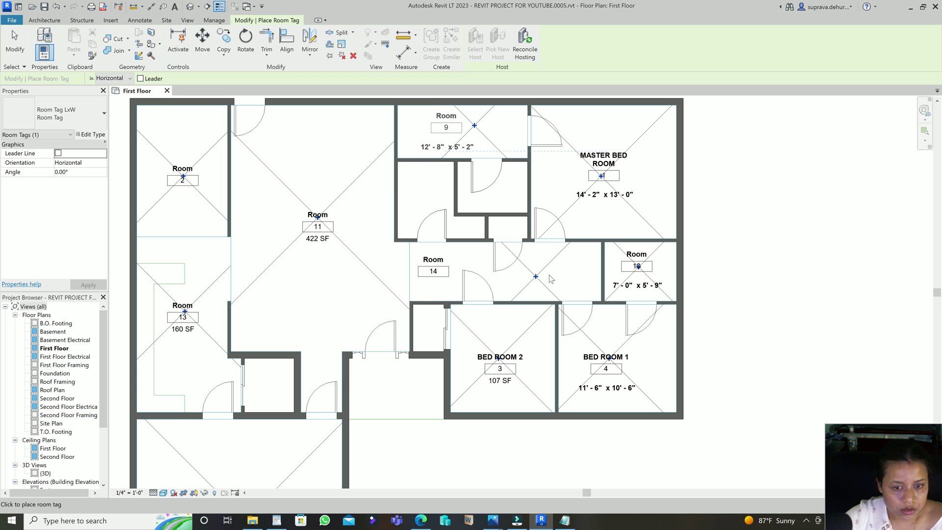
Tag Room 8, the large room at the plan's lower end, with the same Room Tag LxW type and finish tagging
scroll(427, 258, "down", 5)
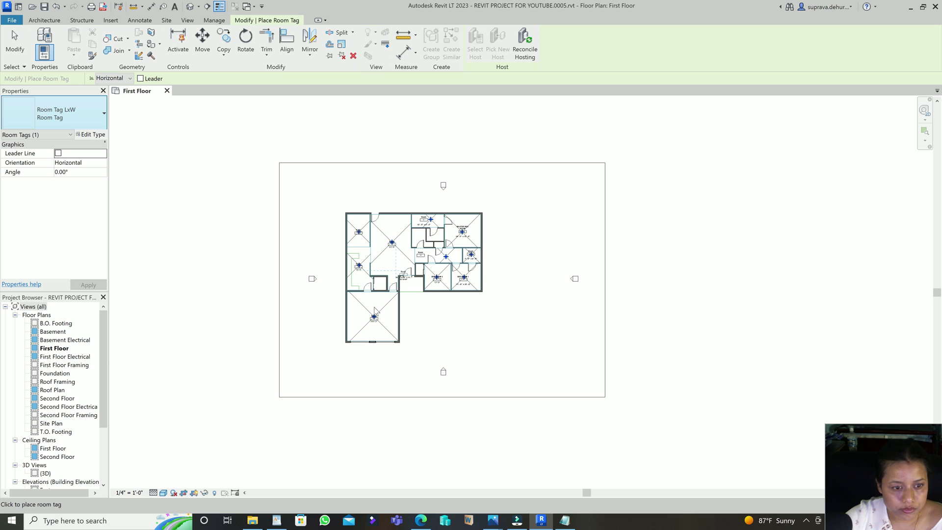
scroll(374, 328, "up", 6)
scroll(669, 314, "down", 4)
scroll(669, 314, "down", 2)
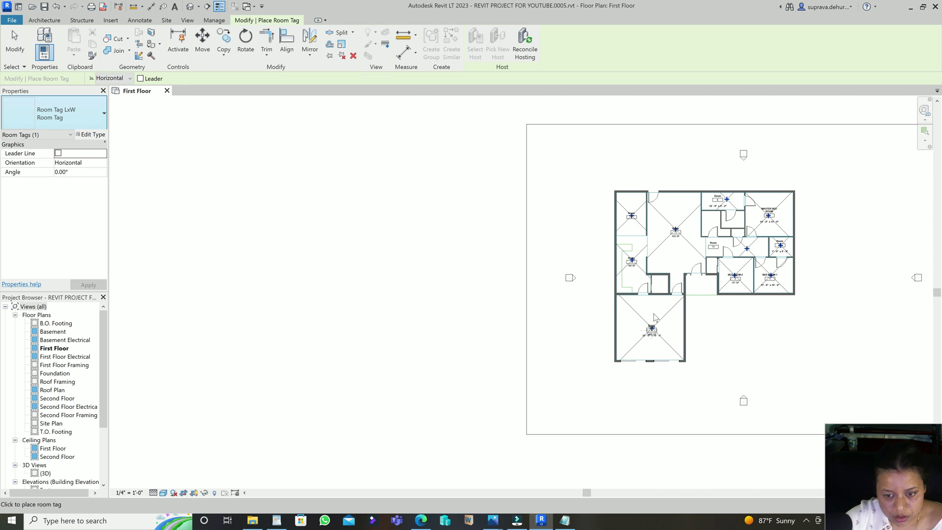
scroll(654, 318, "up", 8)
scroll(633, 309, "down", 1)
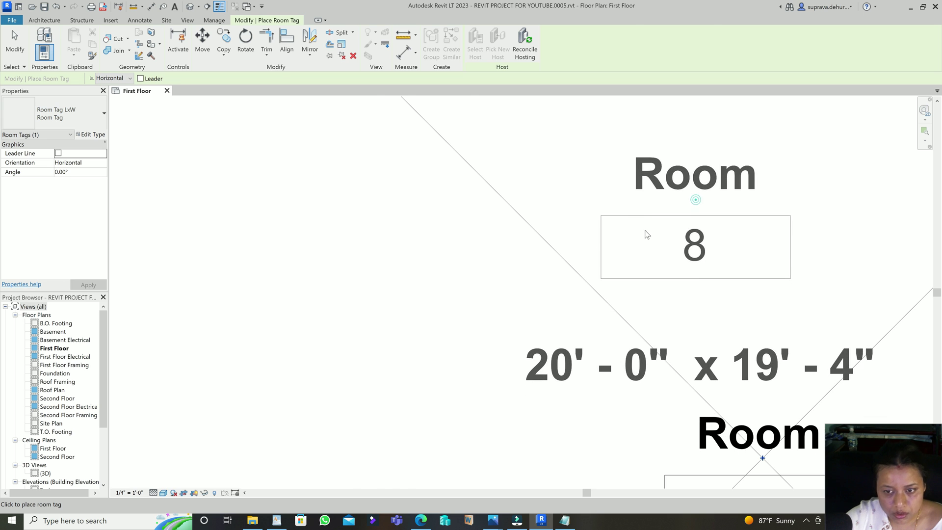
scroll(647, 235, "down", 2)
left_click(649, 231)
key("Escape")
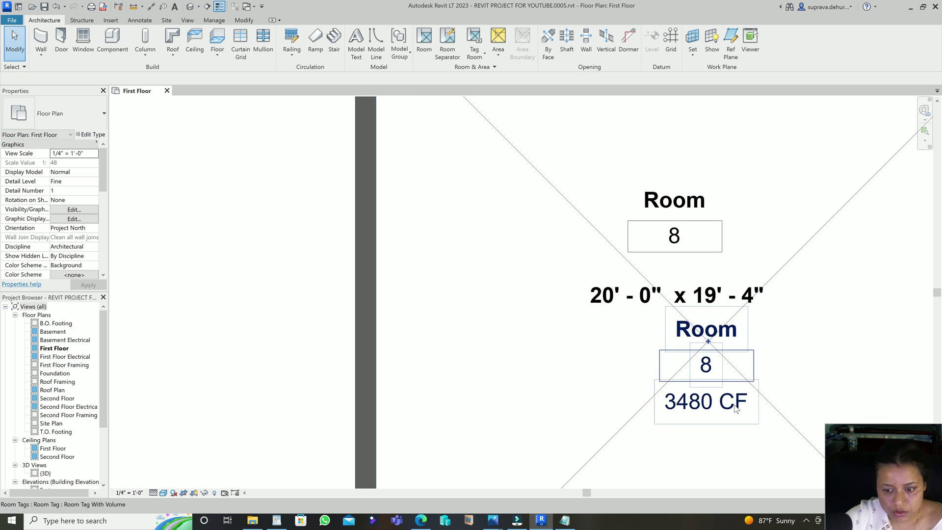
Delete Room 8's old volume tag and move its length x width tag to the middle of the room
left_click(736, 409)
key("Delete")
scroll(736, 408, "down", 3)
scroll(750, 389, "up", 1)
middle_click_drag(549, 345, 545, 351)
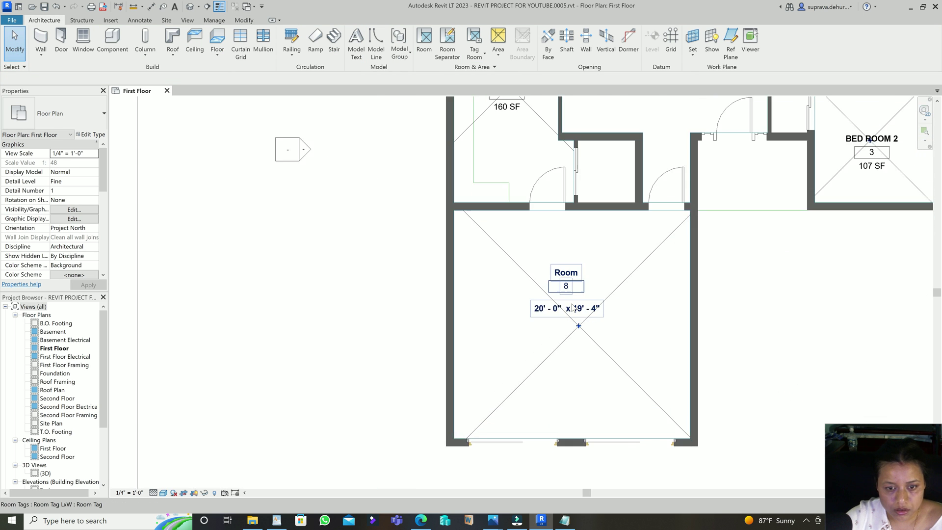
left_click(597, 308)
left_click_drag(567, 314, 580, 343)
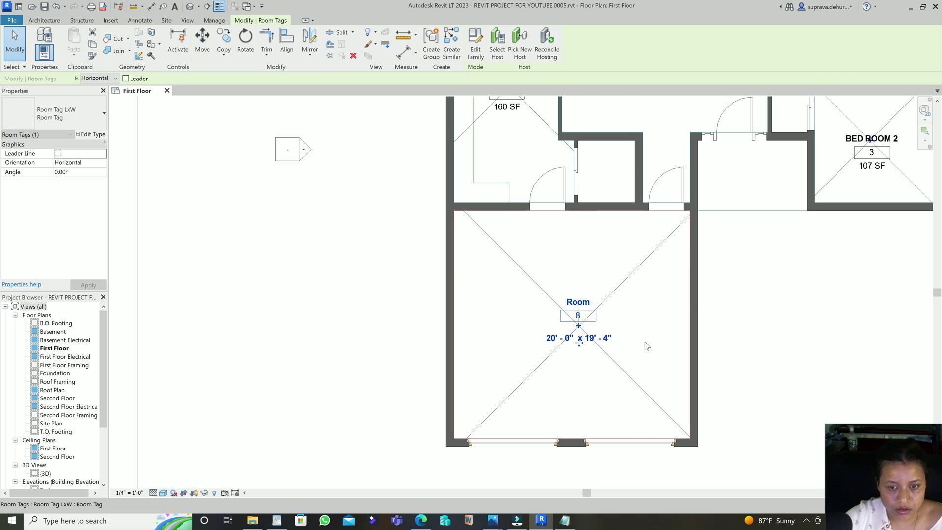
scroll(697, 385, "down", 3)
left_click(701, 379)
scroll(701, 379, "up", 3)
middle_click_drag(572, 265, 427, 359)
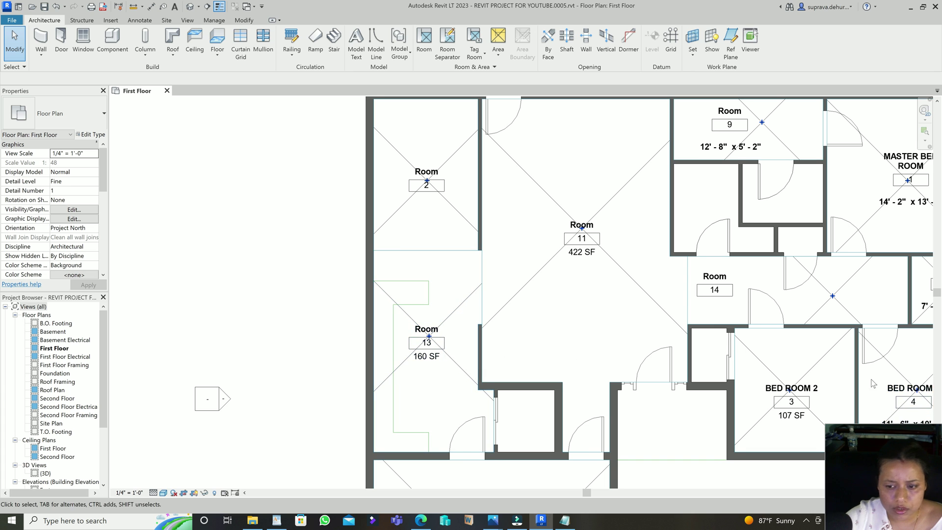
middle_click_drag(834, 417, 606, 390)
scroll(731, 390, "down", 3)
scroll(687, 314, "up", 4)
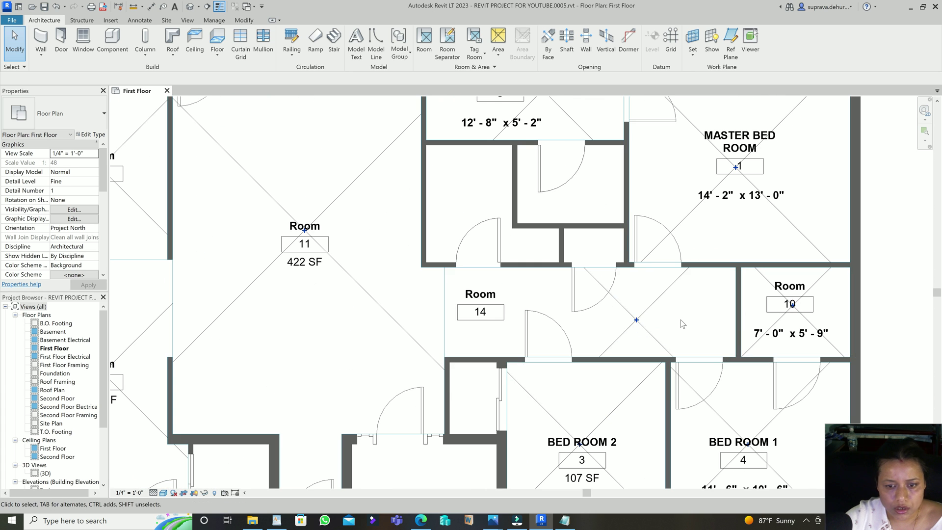
left_click(501, 320)
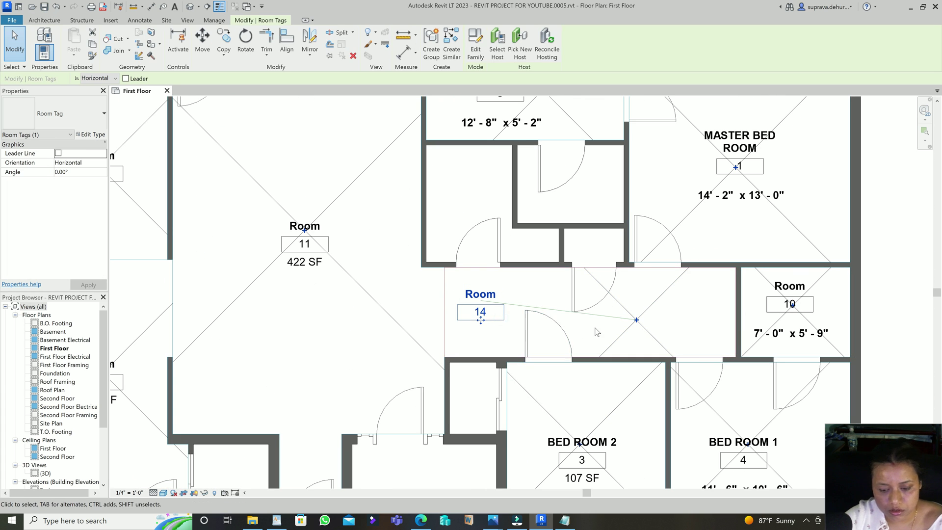
key("Escape")
scroll(607, 344, "down", 3)
scroll(629, 255, "up", 1)
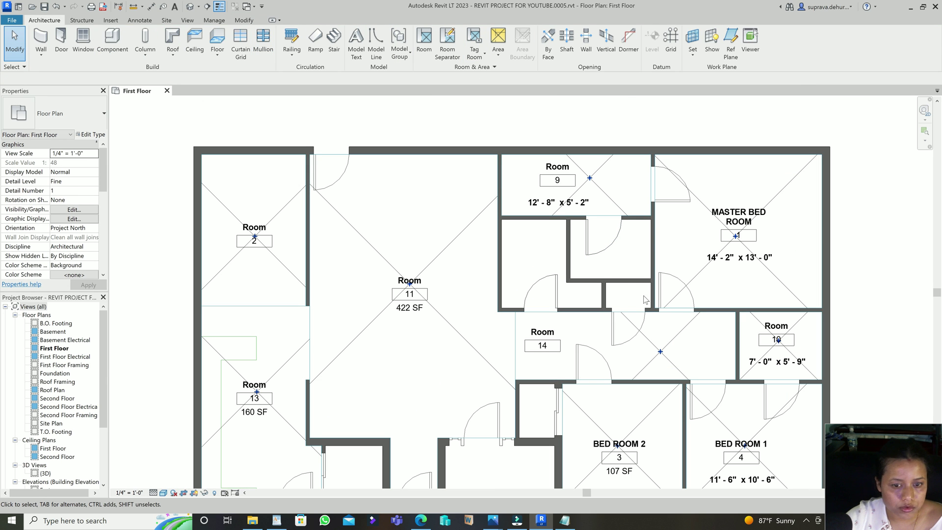
Rename Room 2 as Dining Room and set its room number to 1
scroll(503, 260, "up", 5)
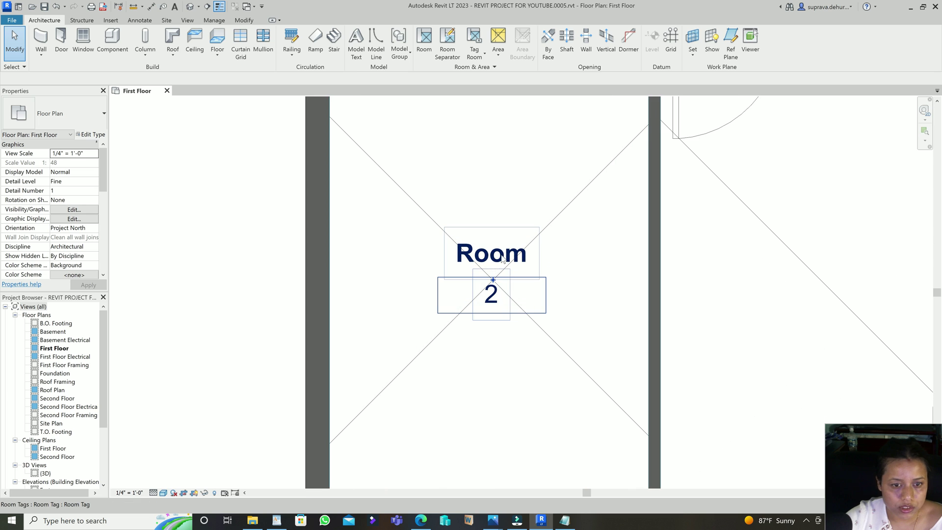
double_click(501, 258)
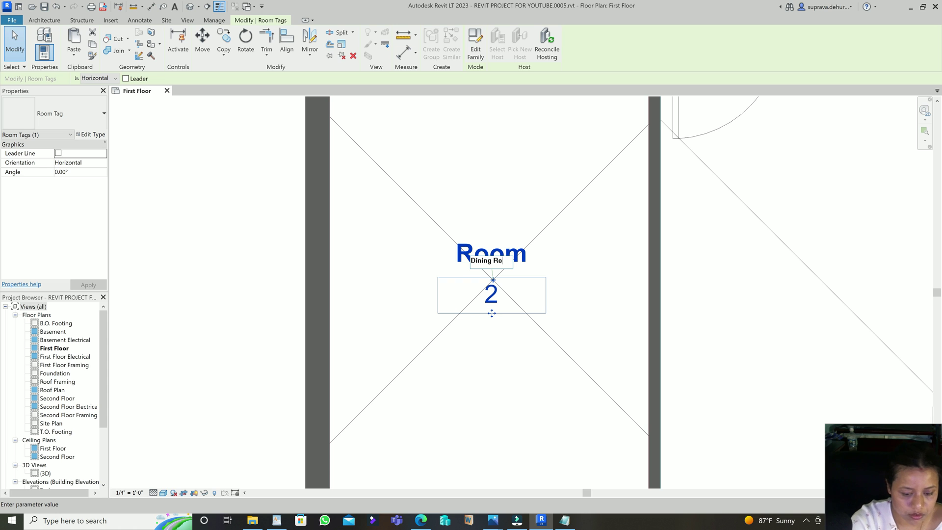
key("Return")
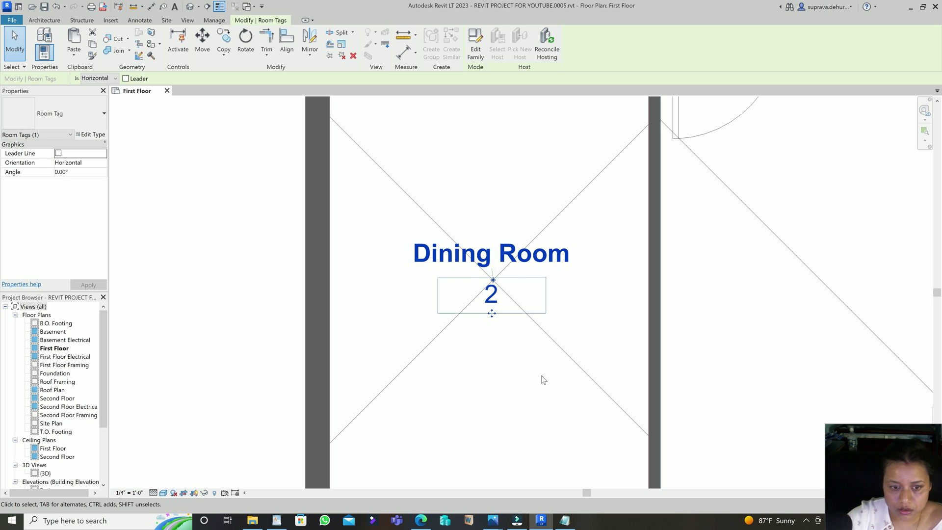
scroll(561, 284, "down", 2)
left_click(525, 285)
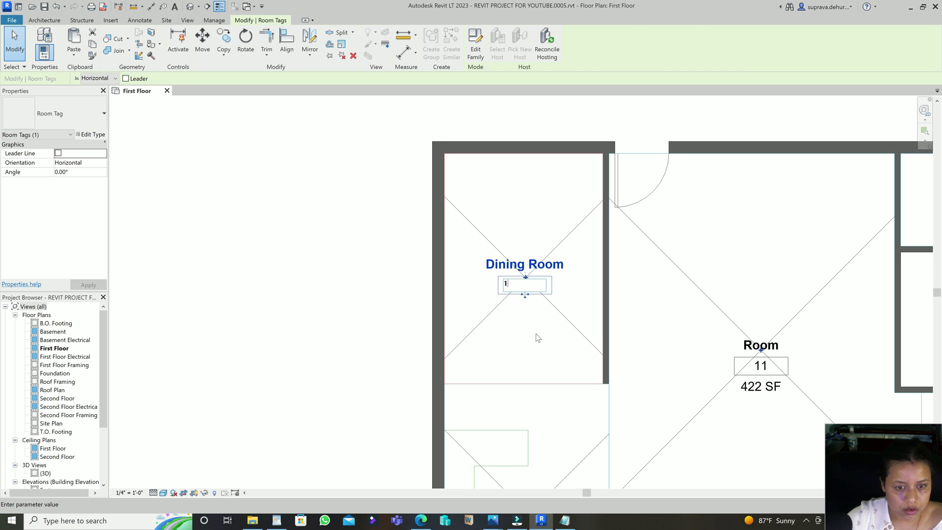
left_click(642, 366)
scroll(579, 298, "down", 3)
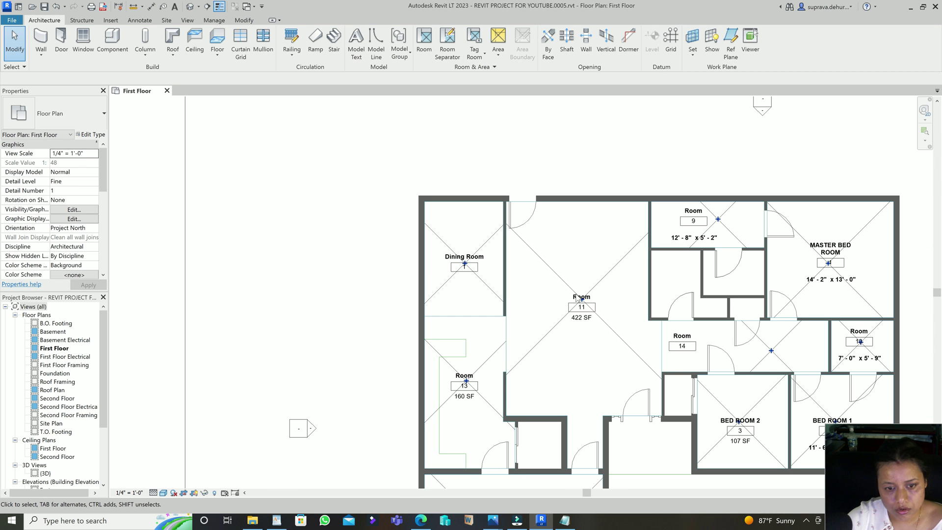
Replace the Dining Room's tag with the Room Tag type of the Room Tag LxW family
scroll(613, 315, "down", 2)
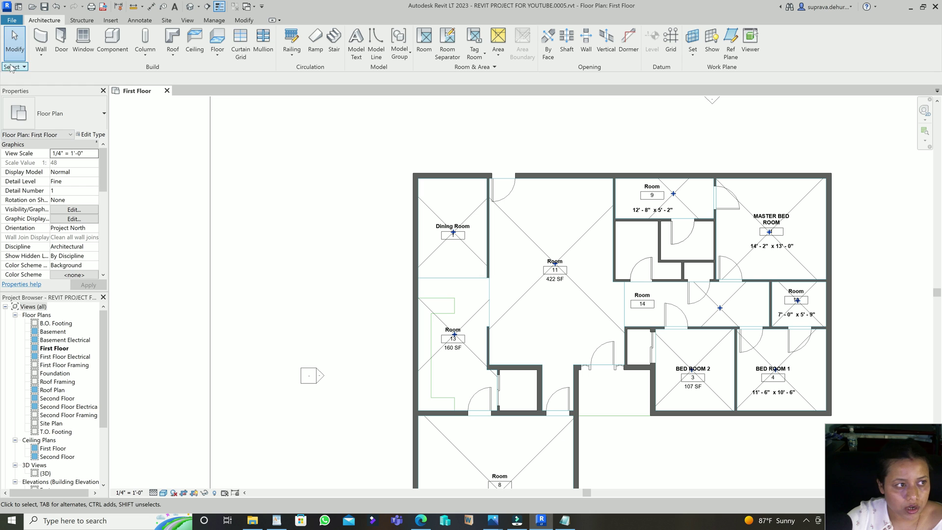
left_click(465, 236)
key("Delete")
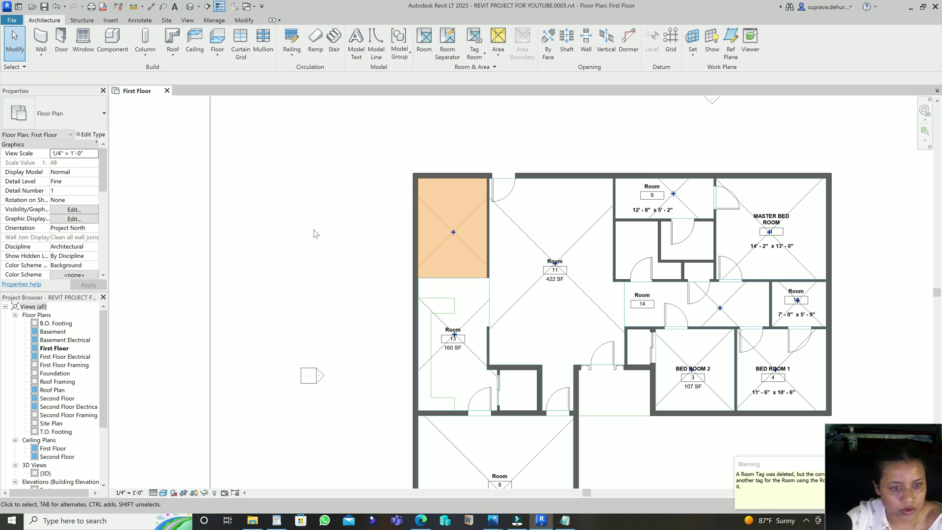
left_click(278, 260)
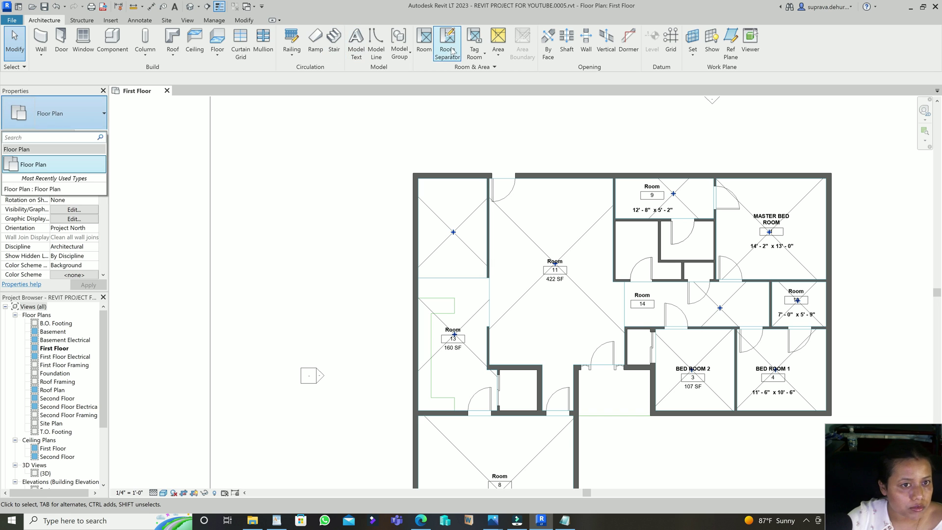
left_click(476, 55)
left_click(485, 55)
left_click(478, 70)
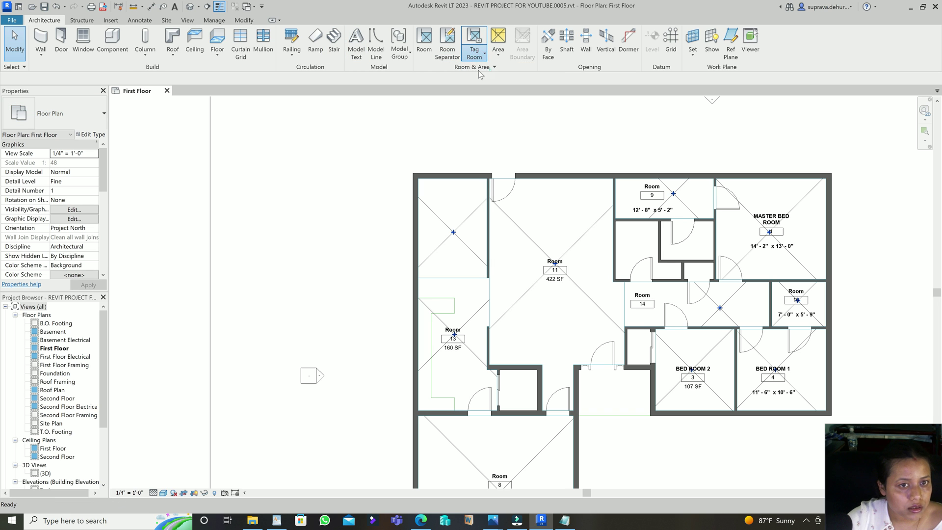
left_click(75, 110)
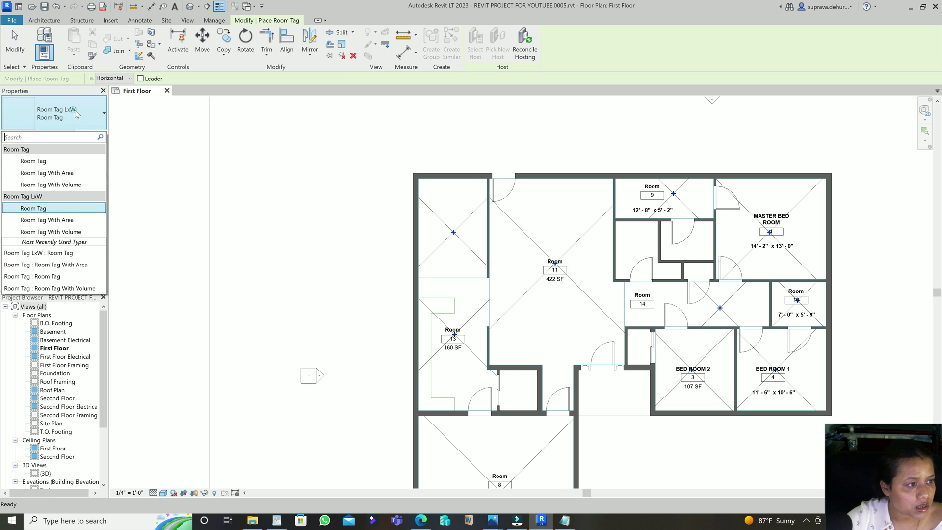
left_click(33, 208)
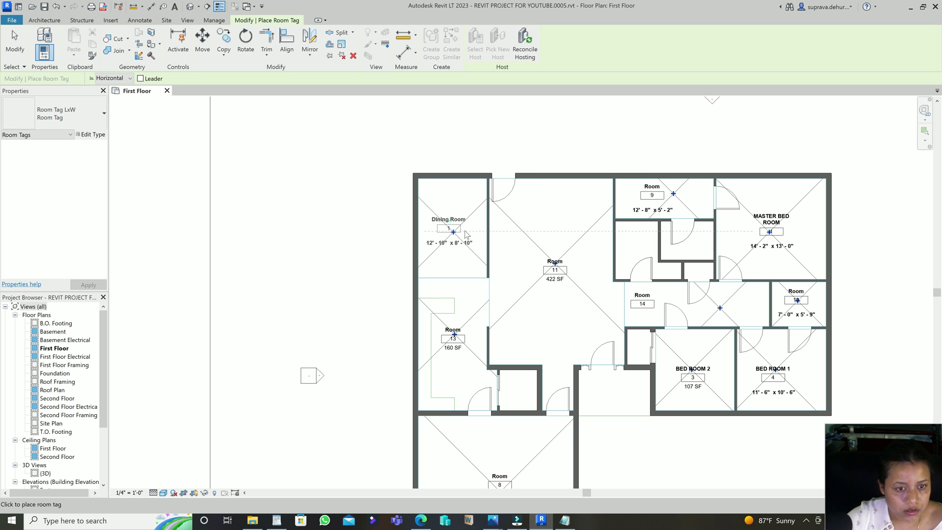
key("Escape")
key("Escape")
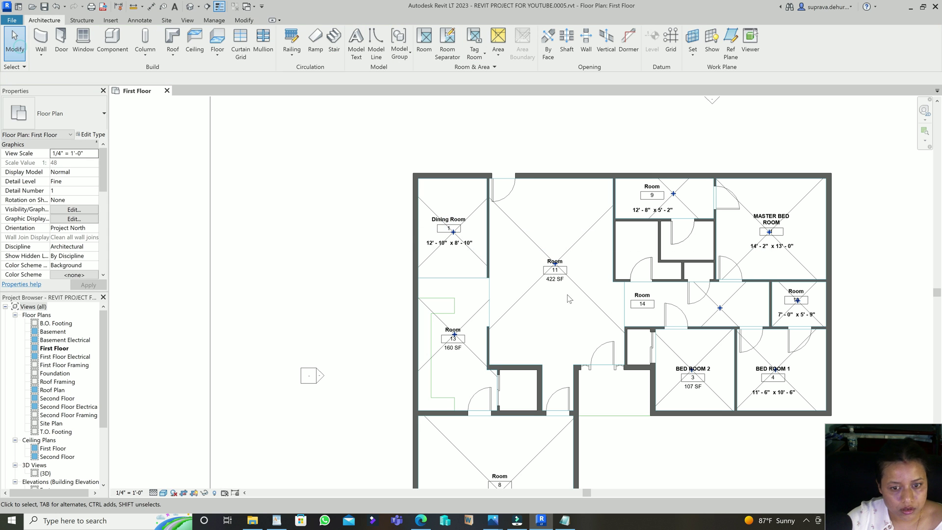
Rename Room 13 as Kitchen and set its room number to 1
scroll(461, 350, "up", 5)
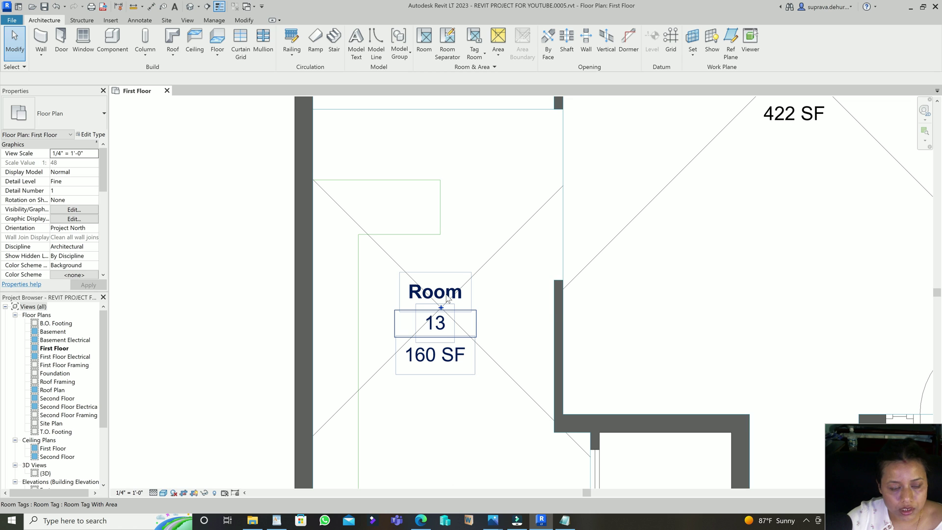
double_click(450, 296)
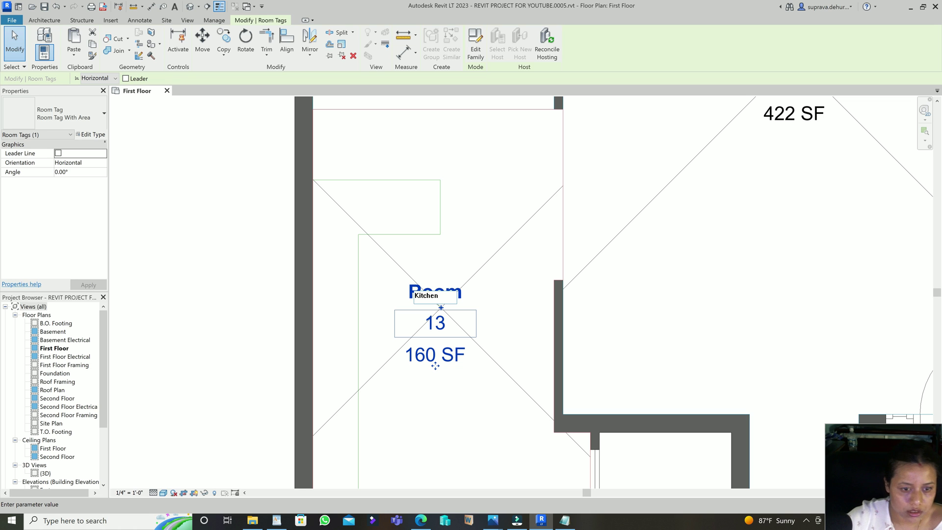
key("Tab")
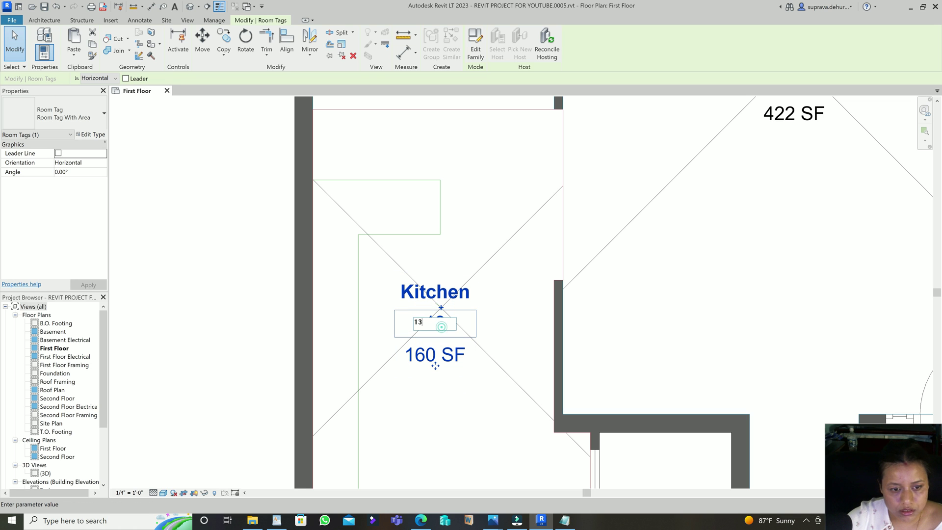
type("1")
key("Return")
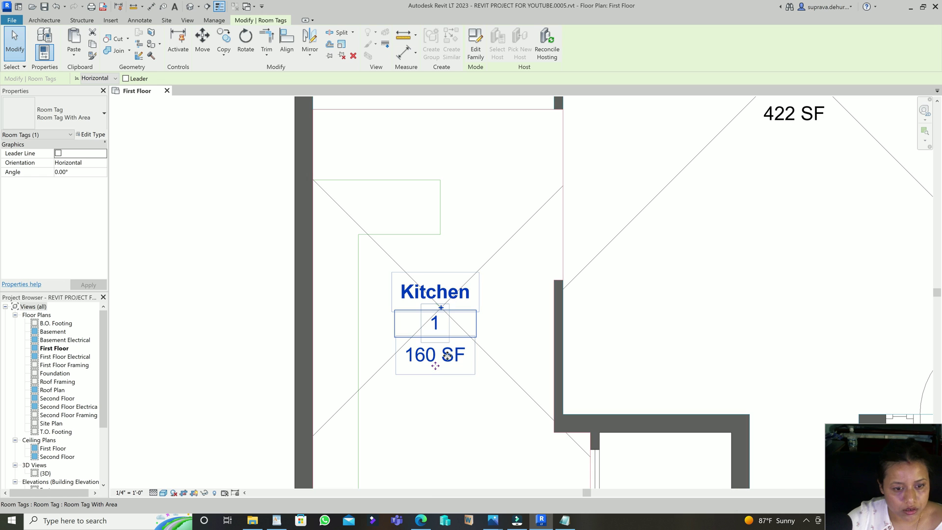
scroll(458, 360, "down", 3)
left_click(319, 389)
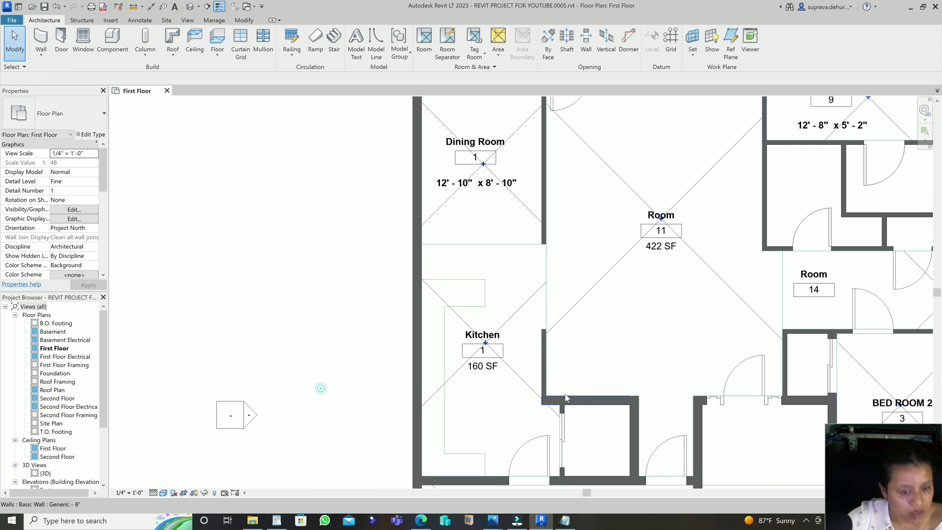
Replace the Kitchen's area tag with the Room Tag type of the Room Tag LxW family
left_click(479, 366)
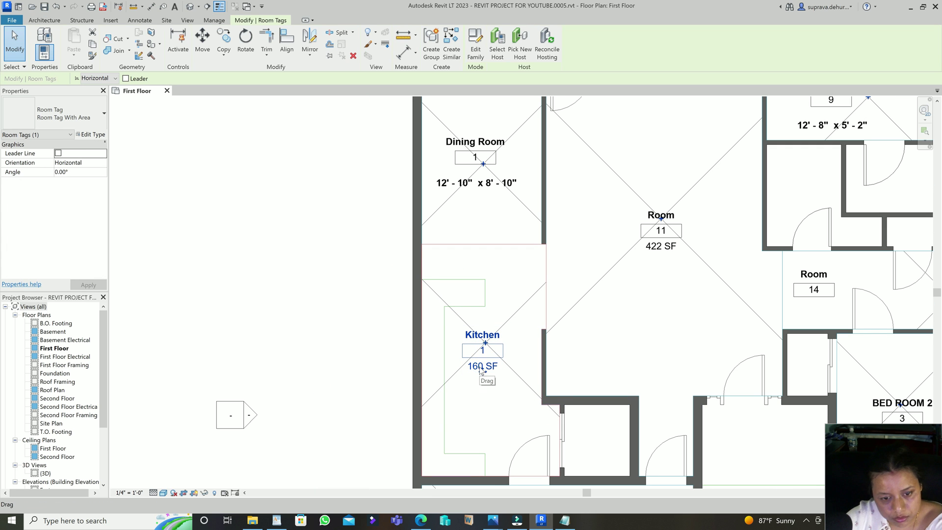
key("Delete")
left_click(64, 118)
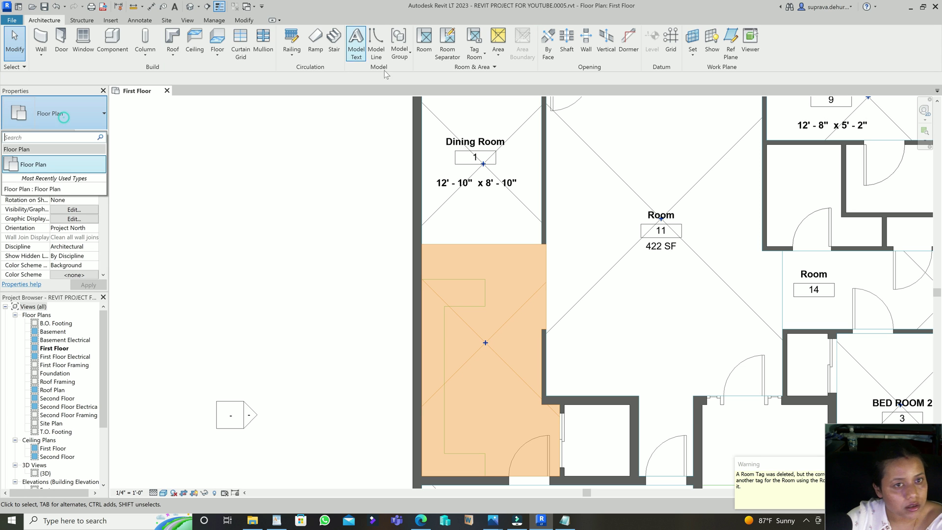
left_click(484, 53)
left_click(485, 53)
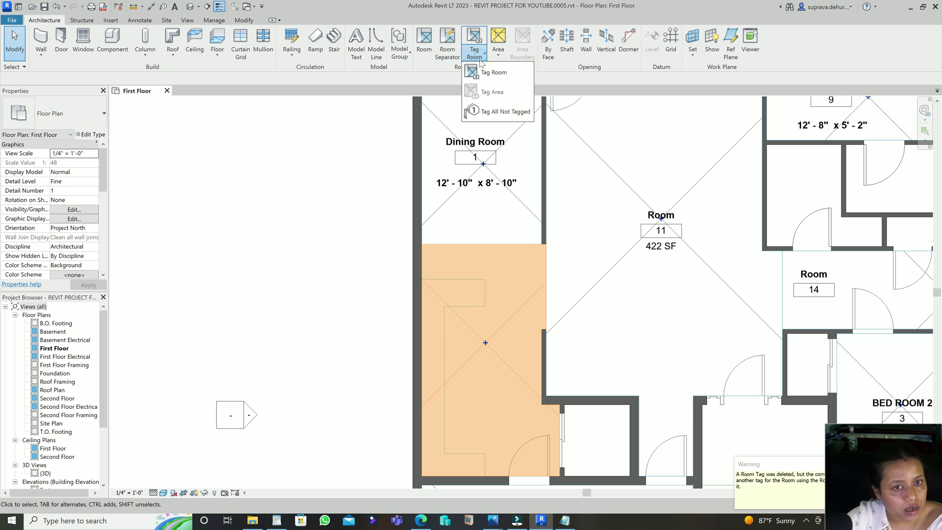
left_click(493, 72)
left_click(59, 114)
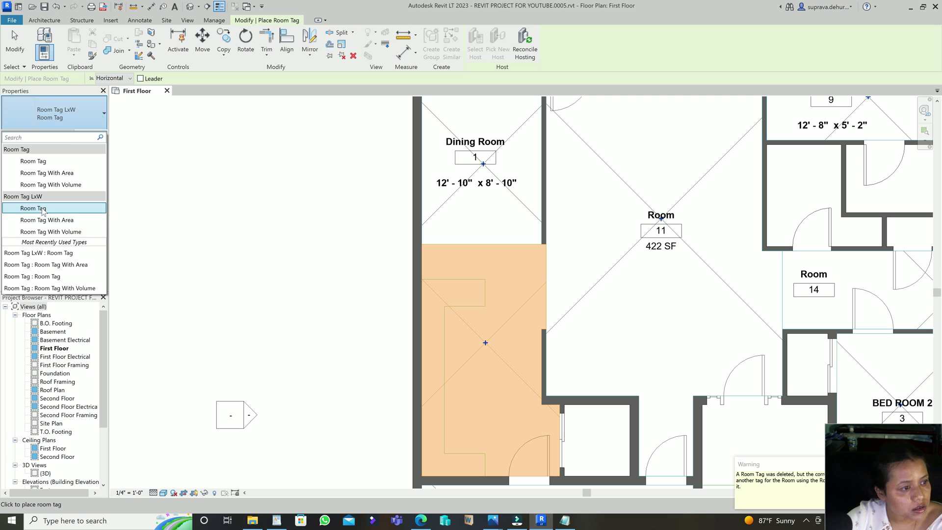
left_click(43, 208)
left_click(478, 363)
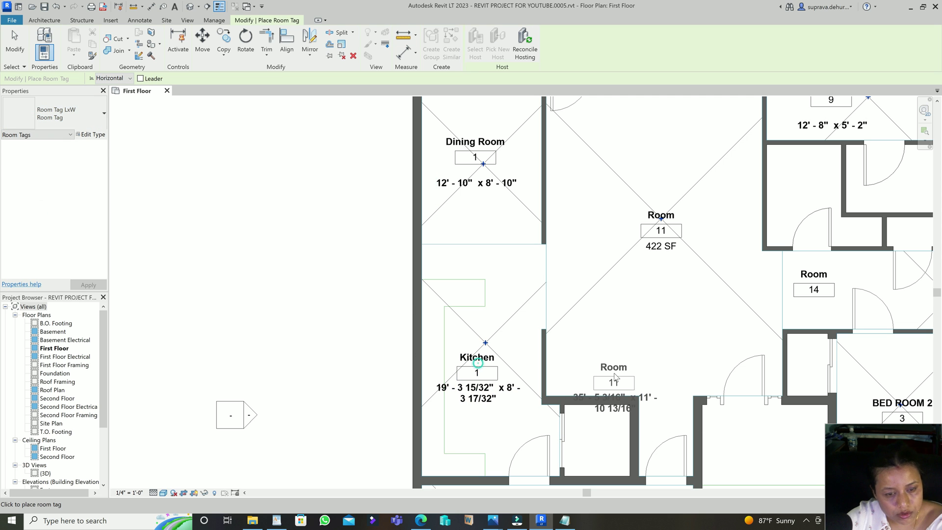
key("Escape")
Replace Room 11's area tag with the Room Tag type of the Room Tag LxW family, placed near the room's centre
scroll(637, 366, "down", 2)
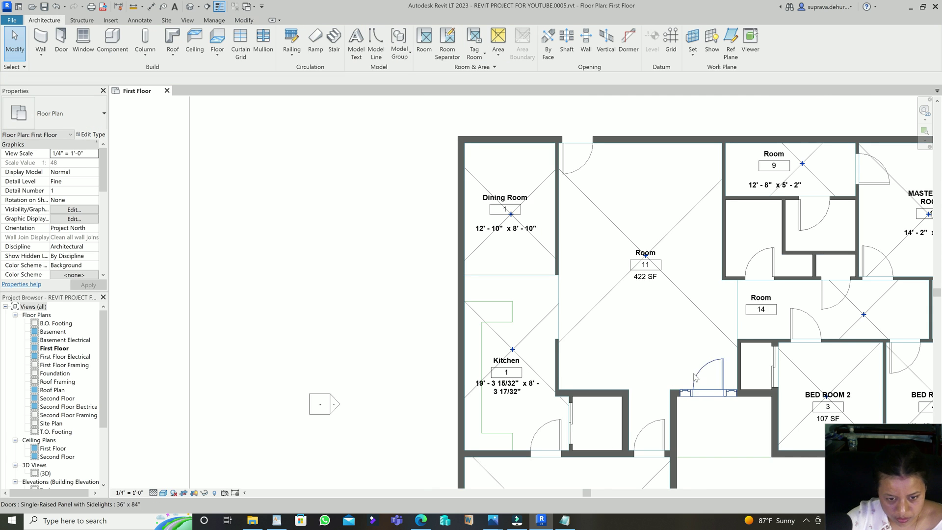
middle_click_drag(692, 383, 543, 351)
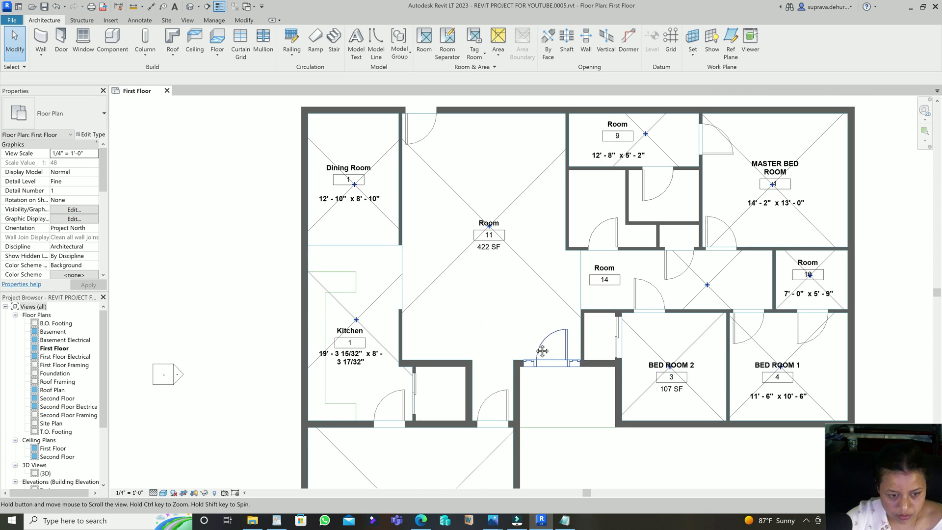
left_click(493, 254)
key("Delete")
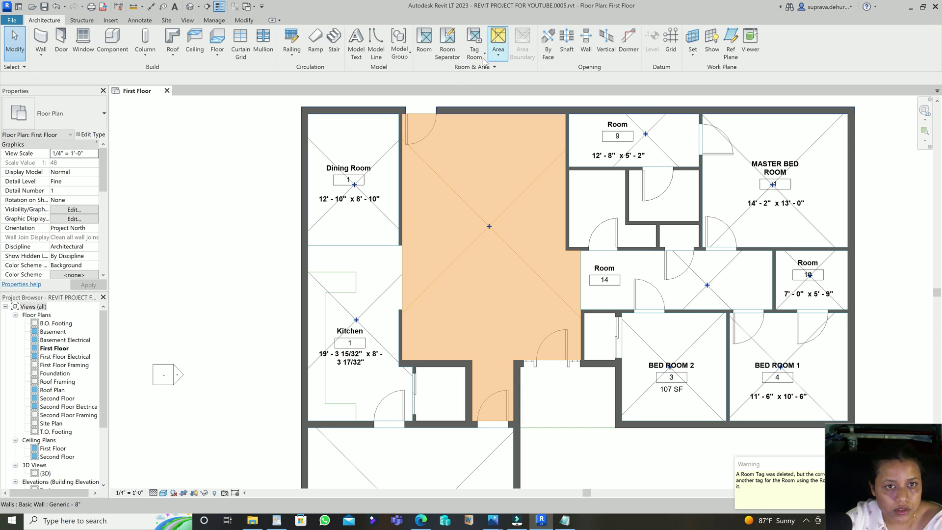
left_click(485, 57)
left_click(488, 72)
left_click(73, 115)
scroll(74, 148, "up", 1)
left_click(37, 208)
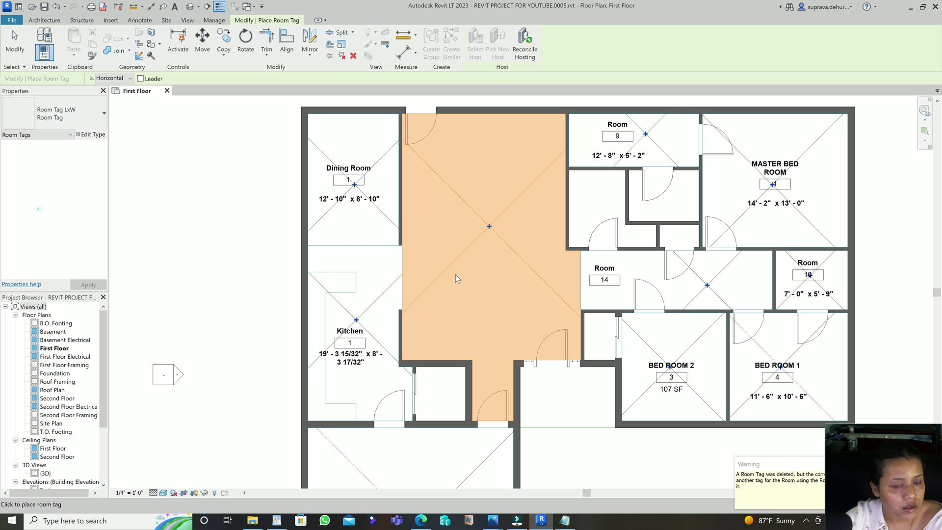
left_click(491, 232)
left_click(15, 44)
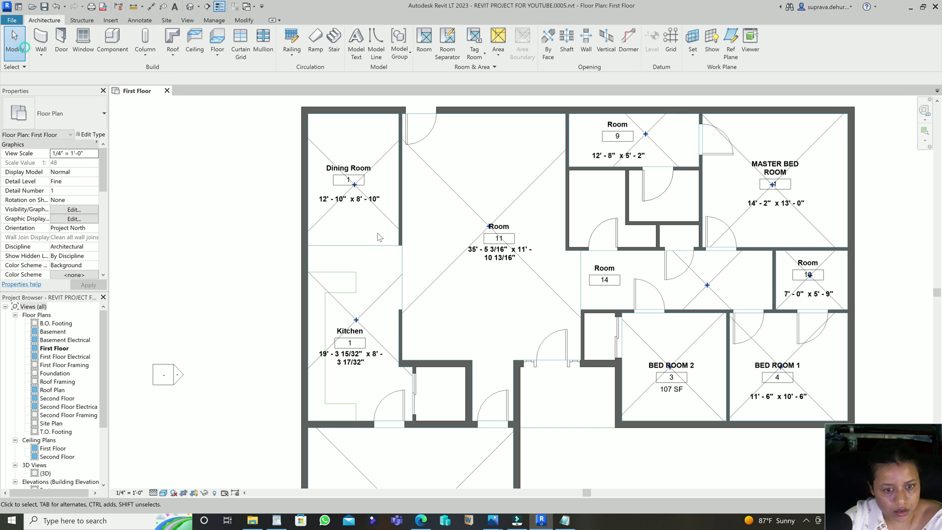
Delete the area tag from Bed Room 2
scroll(554, 285, "up", 1)
middle_click_drag(611, 330, 554, 212)
scroll(686, 293, "down", 5)
scroll(686, 293, "up", 1)
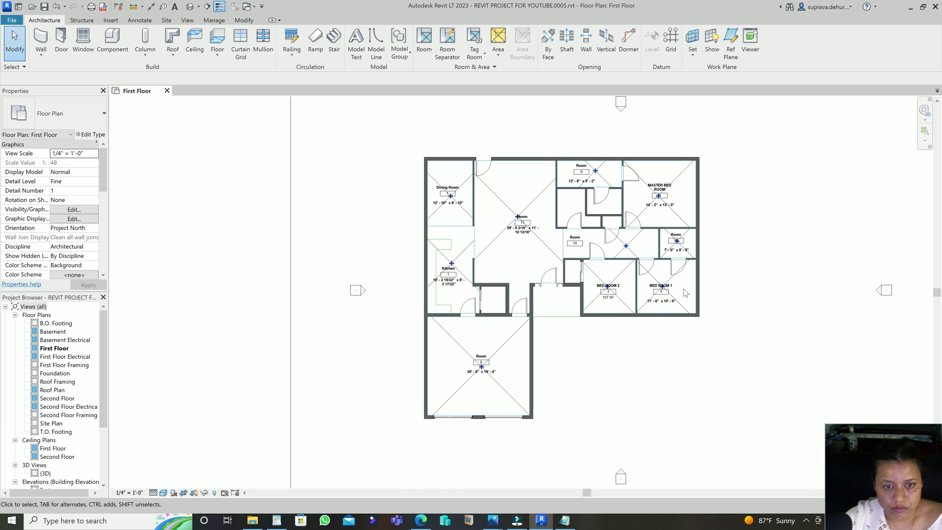
scroll(564, 140, "up", 2)
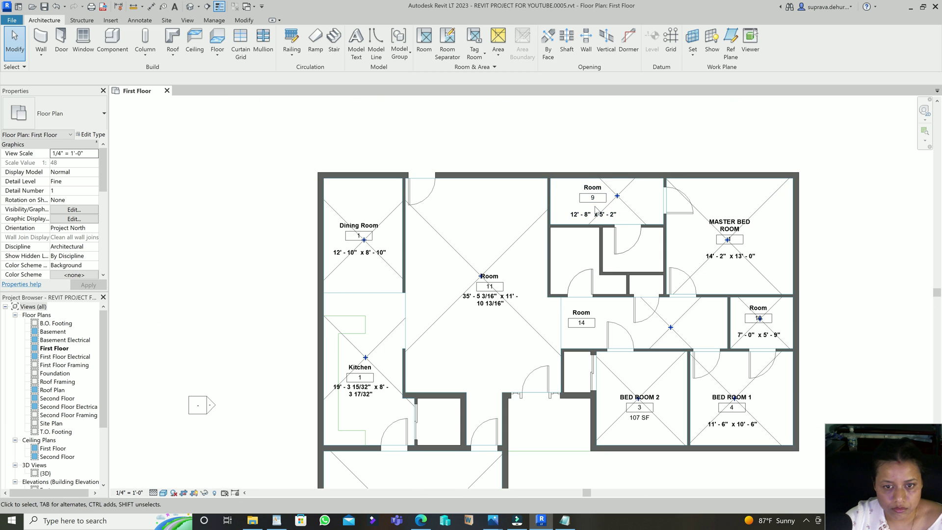
scroll(637, 205, "down", 1)
middle_click_drag(613, 289, 544, 275)
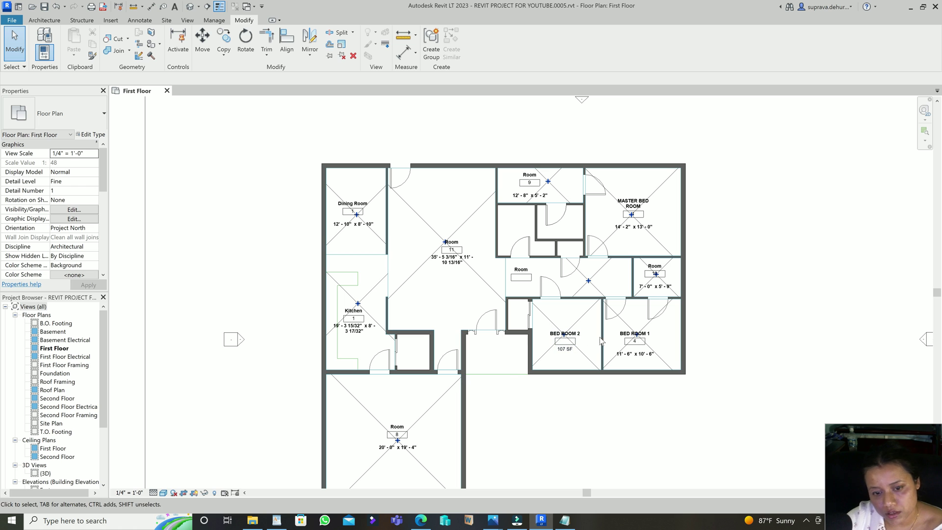
left_click(567, 350)
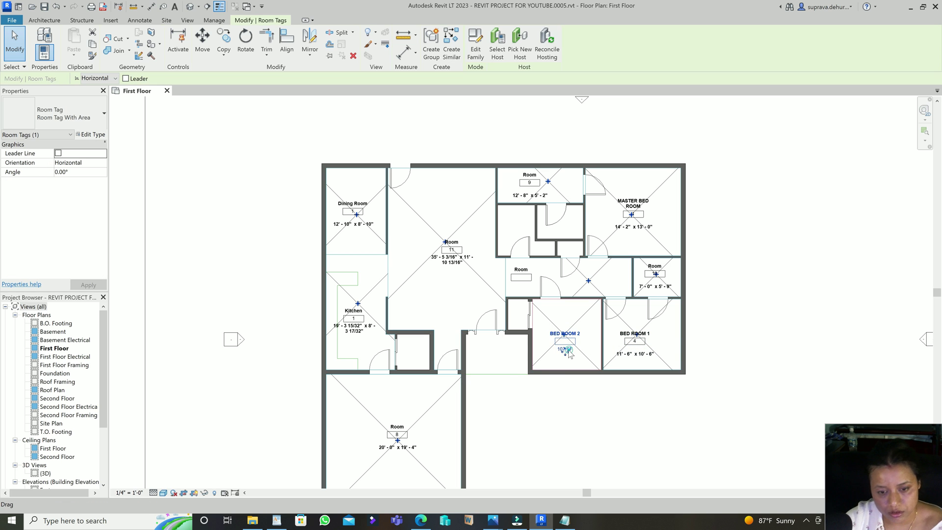
key("Delete")
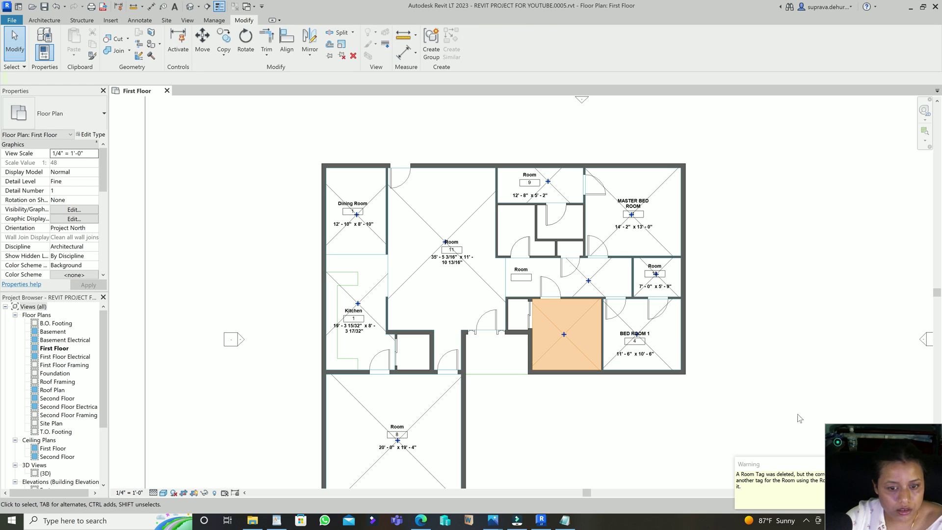
left_click(739, 378)
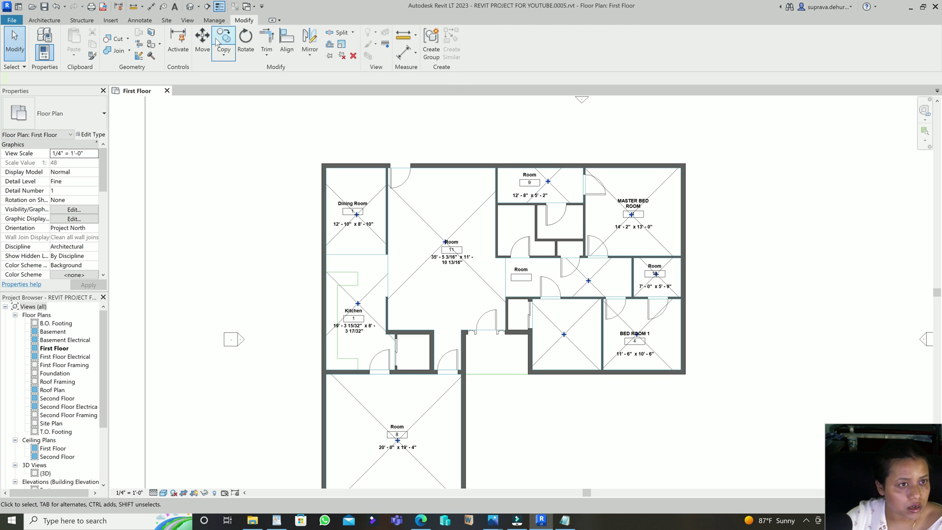
Tag Bed Room 2 with the Room Tag type of the Room Tag LxW family at the middle of the room
left_click(213, 21)
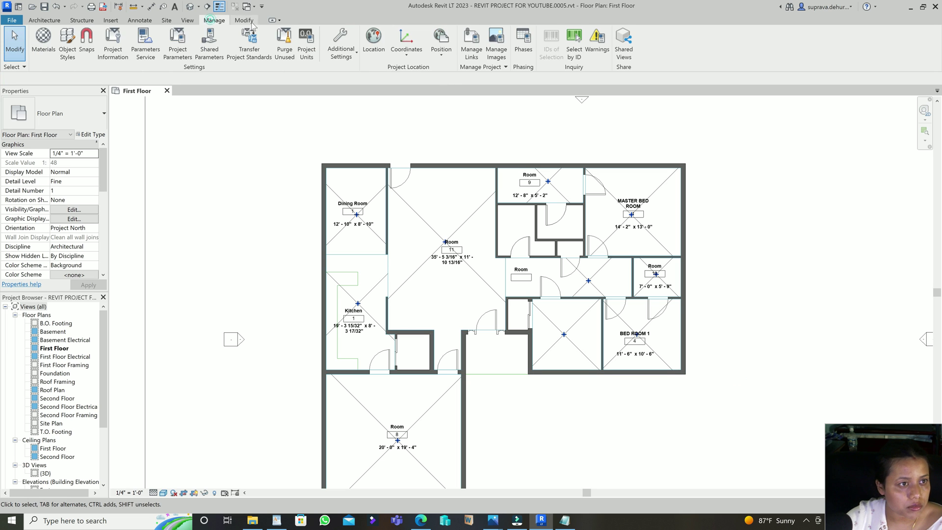
left_click(44, 20)
left_click(484, 53)
left_click(487, 72)
left_click(53, 113)
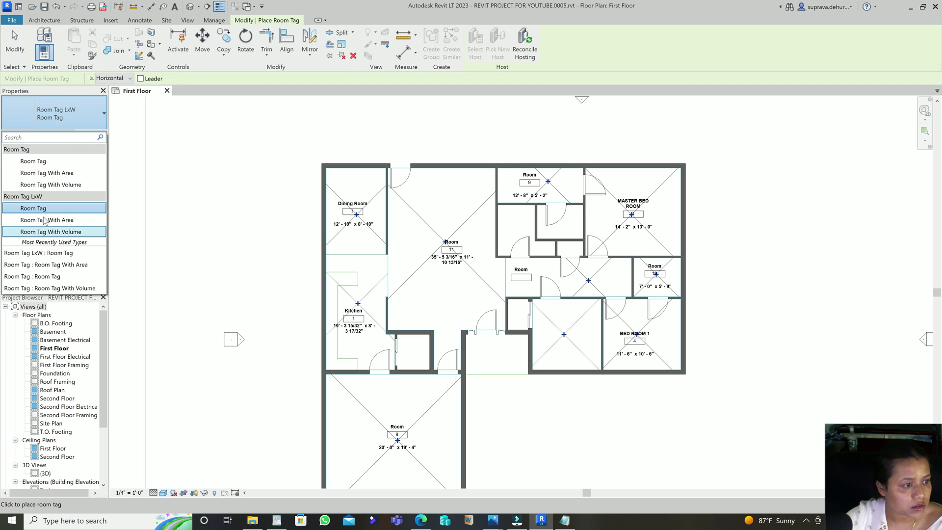
left_click(29, 206)
left_click(563, 338)
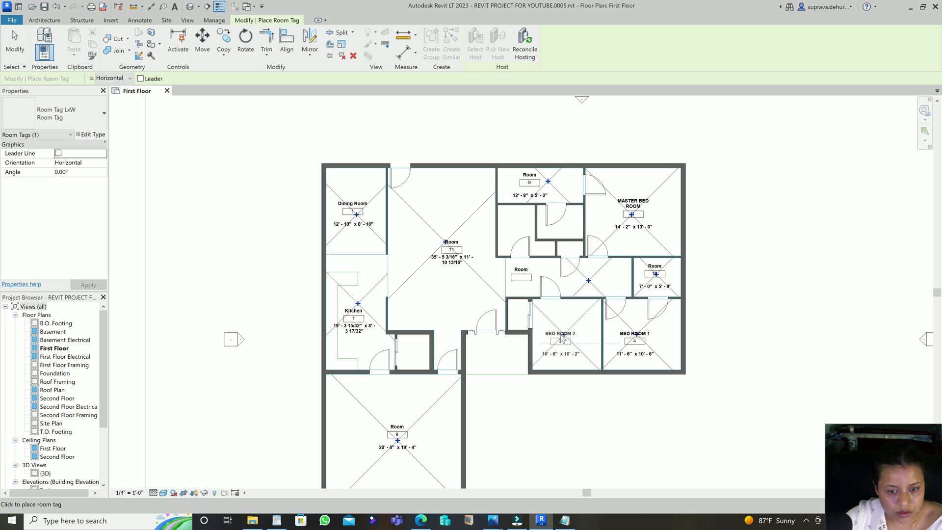
key("Escape")
key("Escape")
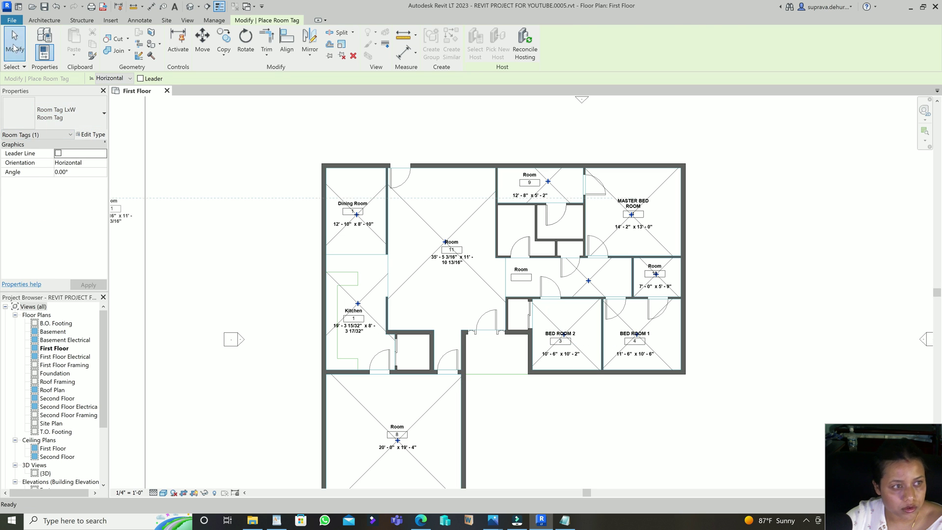
Replace the hallway Room 14's tag with the Room Tag type of the Room Tag LxW family
left_click(521, 278)
key("Delete")
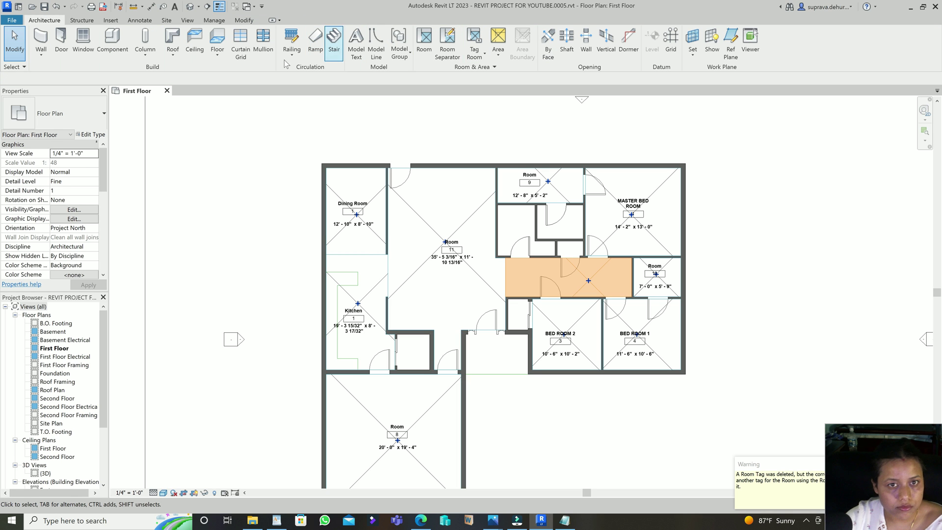
left_click(474, 59)
left_click(491, 72)
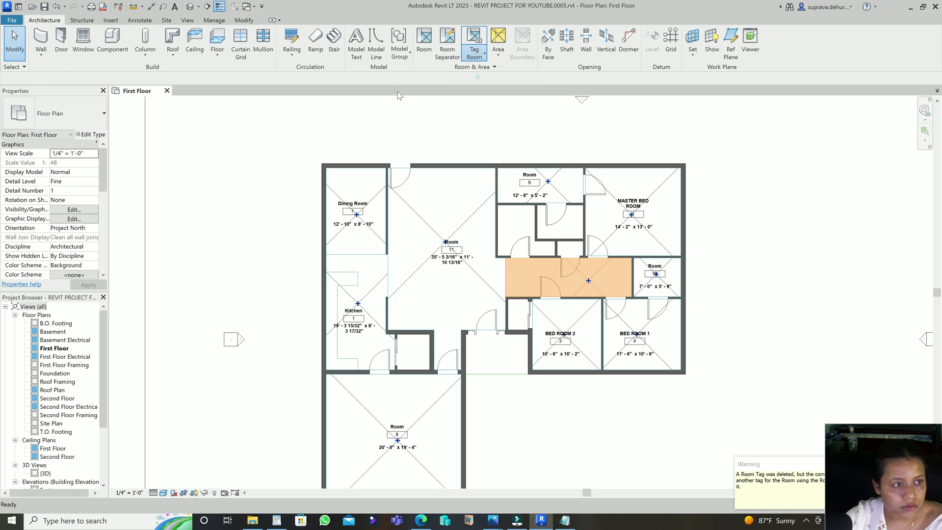
left_click(73, 120)
left_click(46, 207)
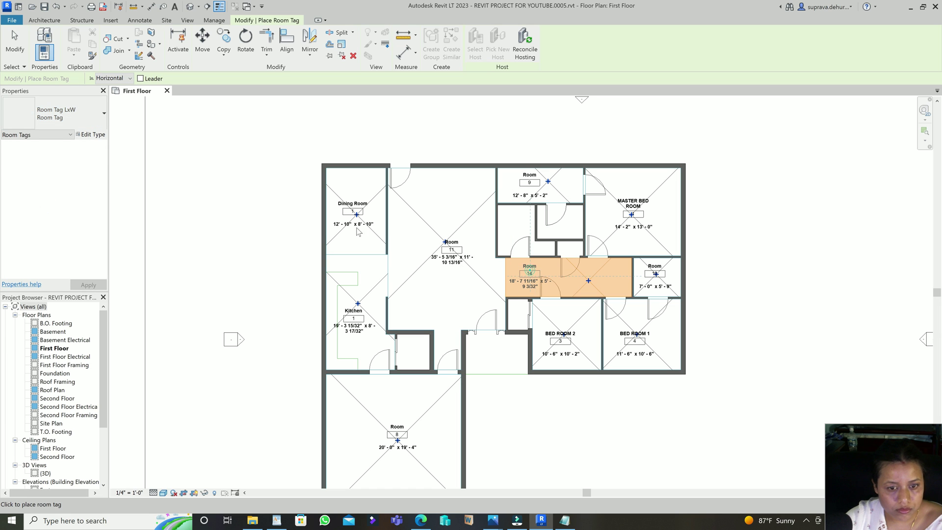
left_click(531, 274)
left_click(425, 249)
key("Escape")
key("ctrl+z")
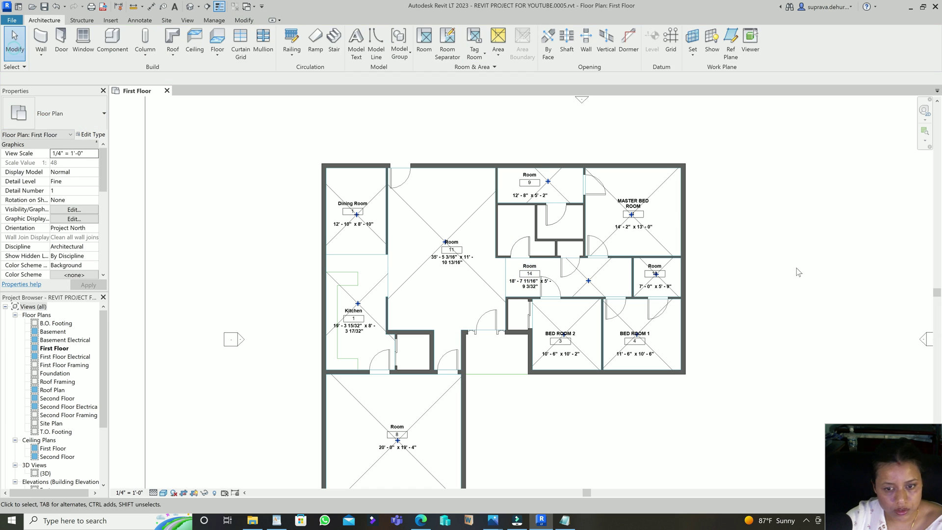
Look over the first-floor plan to check the length x width tags in all rooms
left_click(798, 273)
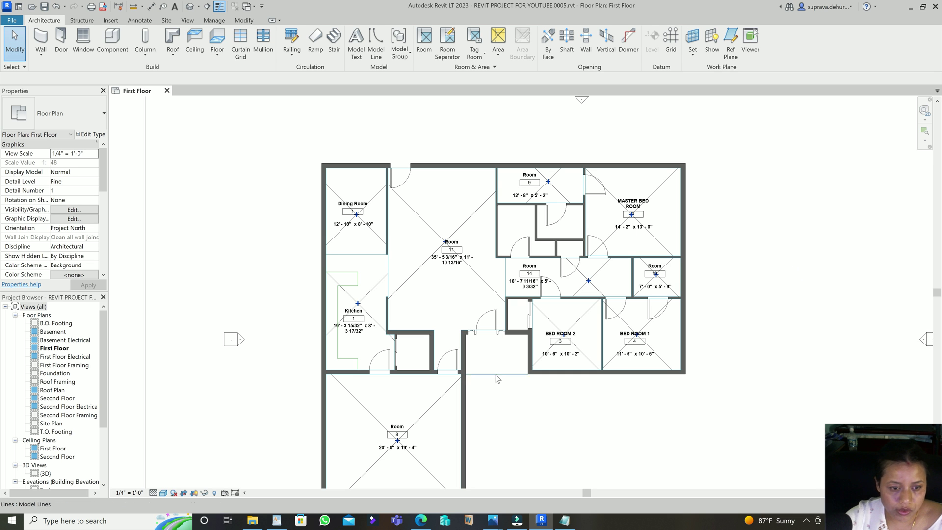
middle_click_drag(490, 378, 480, 308)
scroll(724, 375, "down", 1)
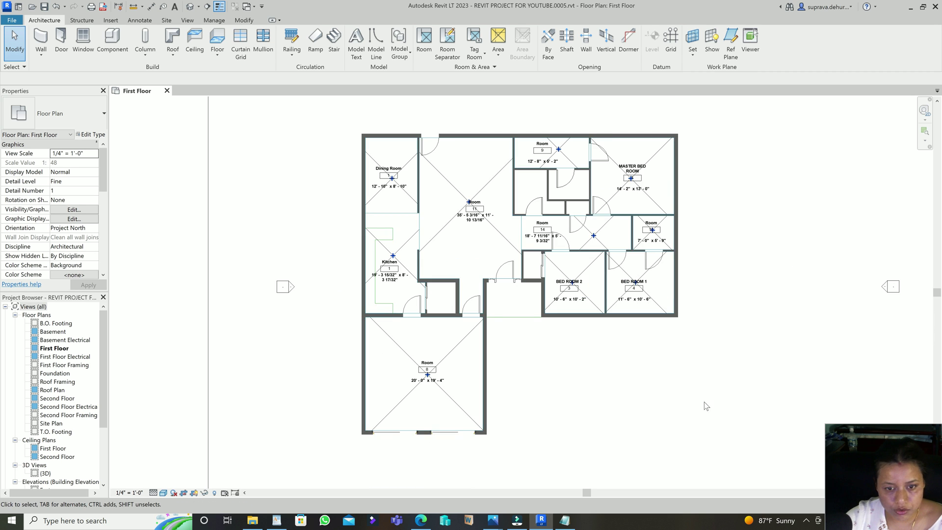
scroll(705, 401, "up", 2)
left_click(762, 372)
scroll(763, 371, "down", 2)
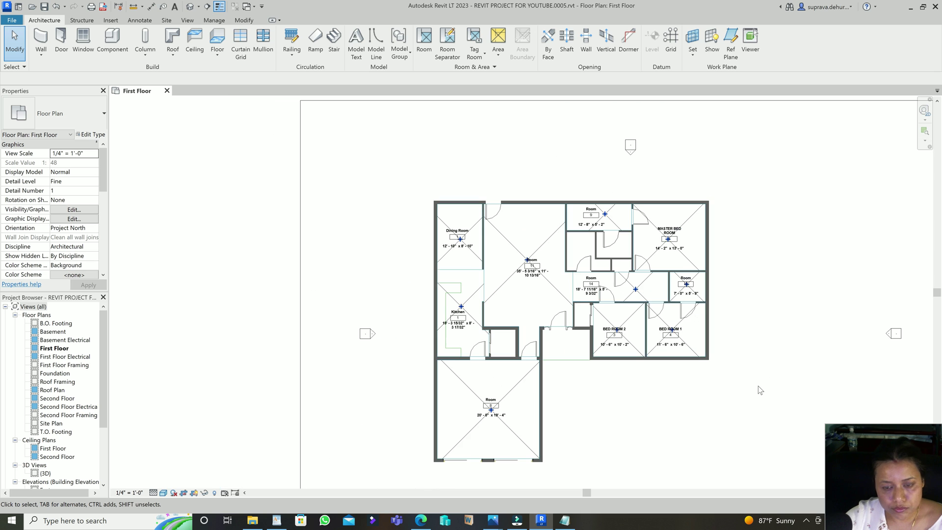
scroll(751, 372, "up", 1)
middle_click_drag(751, 372, 595, 322)
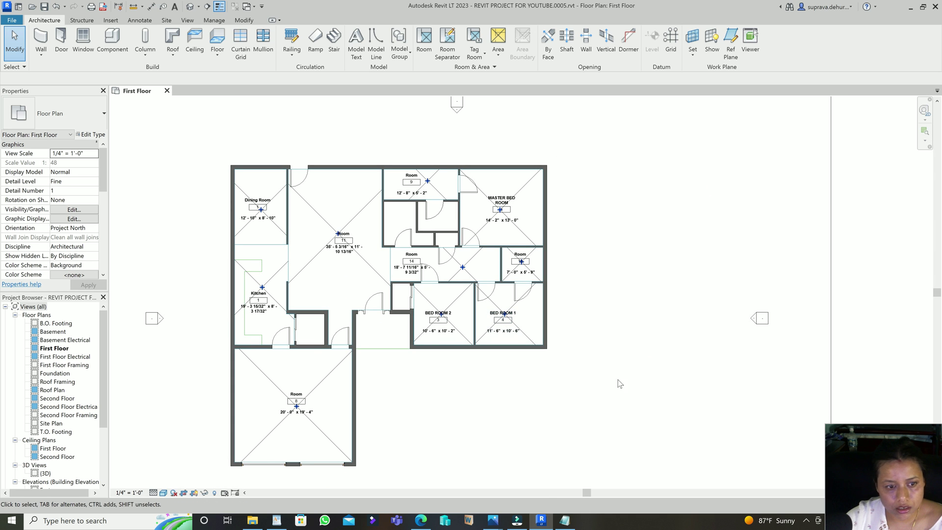
left_click(313, 267)
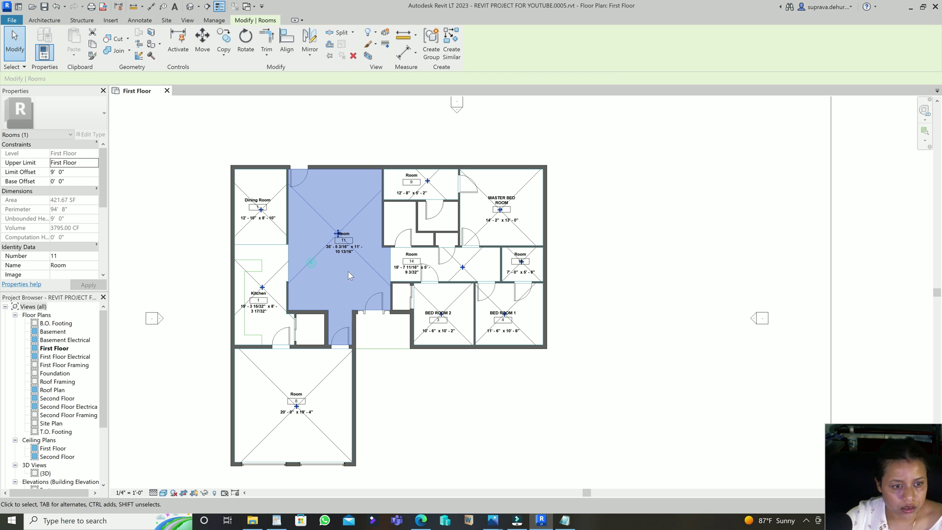
key("Delete")
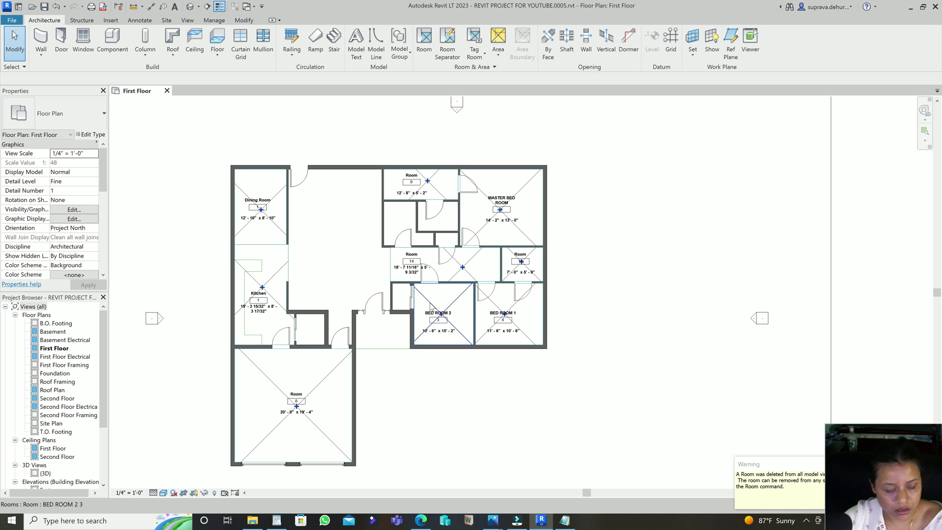
key("ctrl+z")
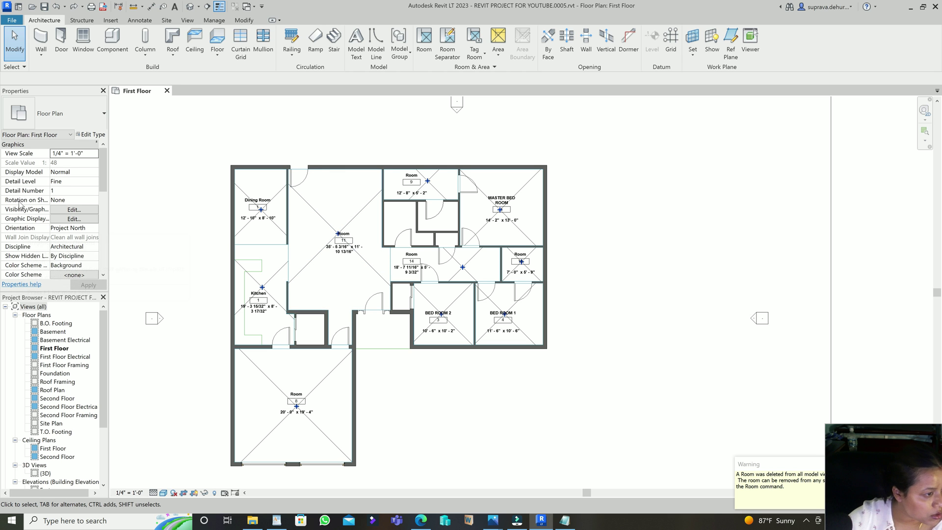
Hide the Color Fill, Interior Fill and Reference subcategories of Rooms in the First Floor plan's Visibility/Graphic Overrides
left_click(91, 210)
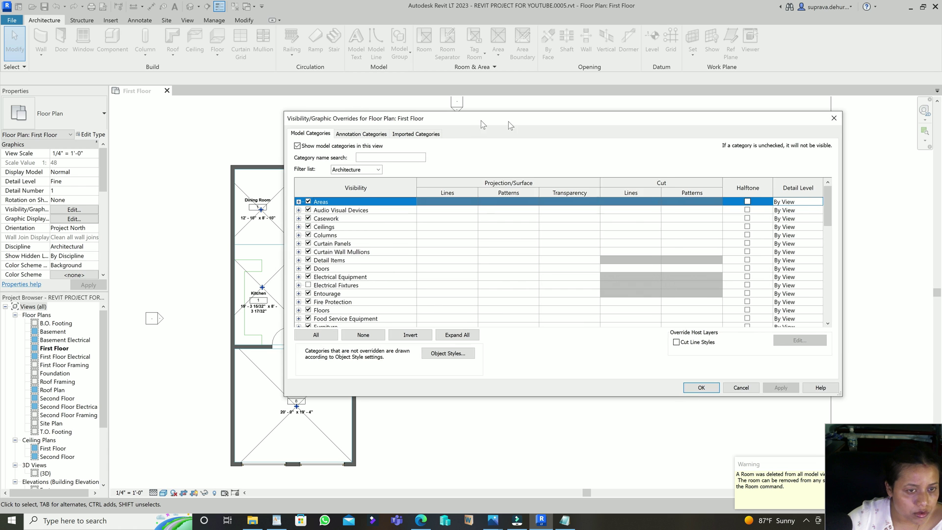
left_click_drag(509, 121, 619, 115)
scroll(439, 262, "down", 3)
scroll(438, 262, "down", 4)
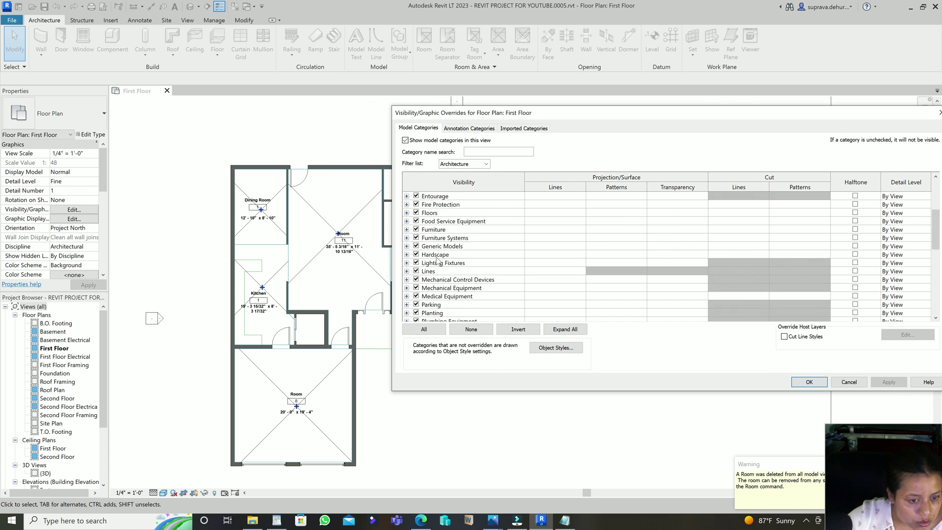
scroll(398, 303, "up", 1)
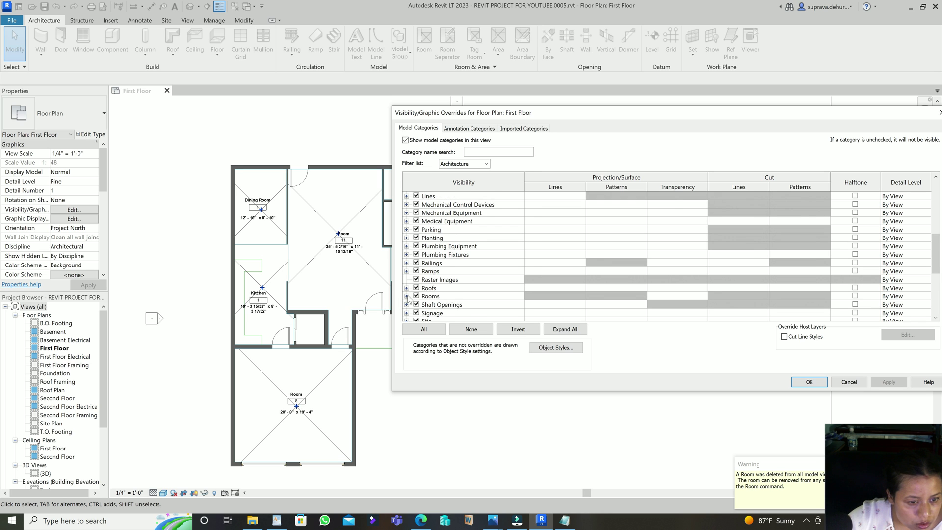
left_click(407, 296)
left_click(426, 305)
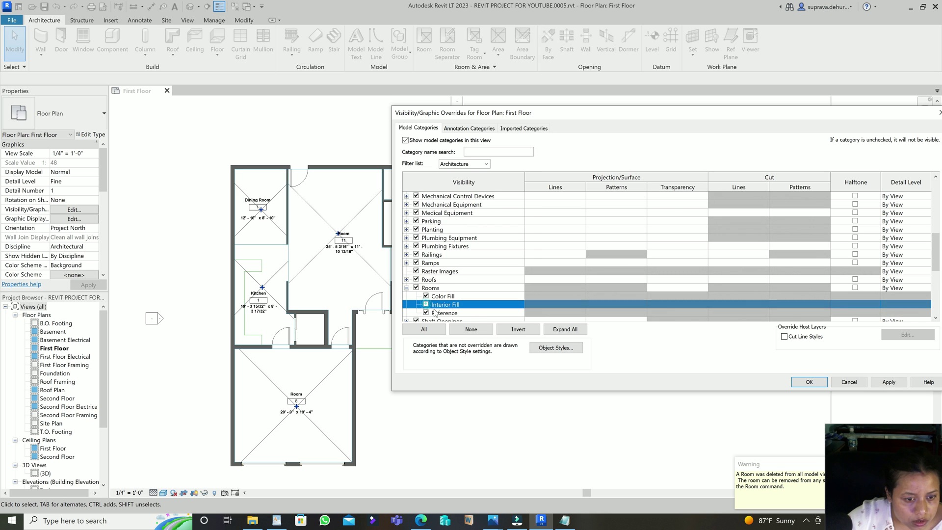
scroll(427, 315, "down", 1)
left_click(426, 305)
left_click(426, 288)
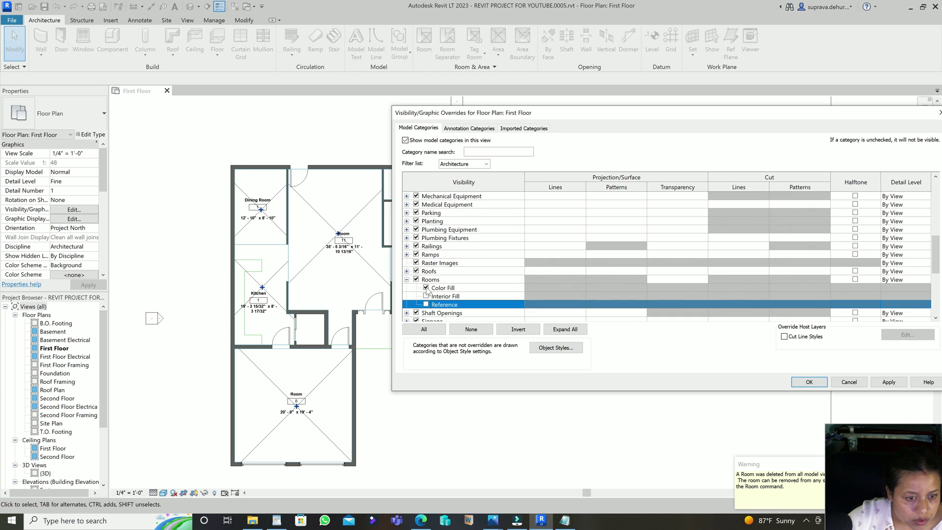
left_click(810, 383)
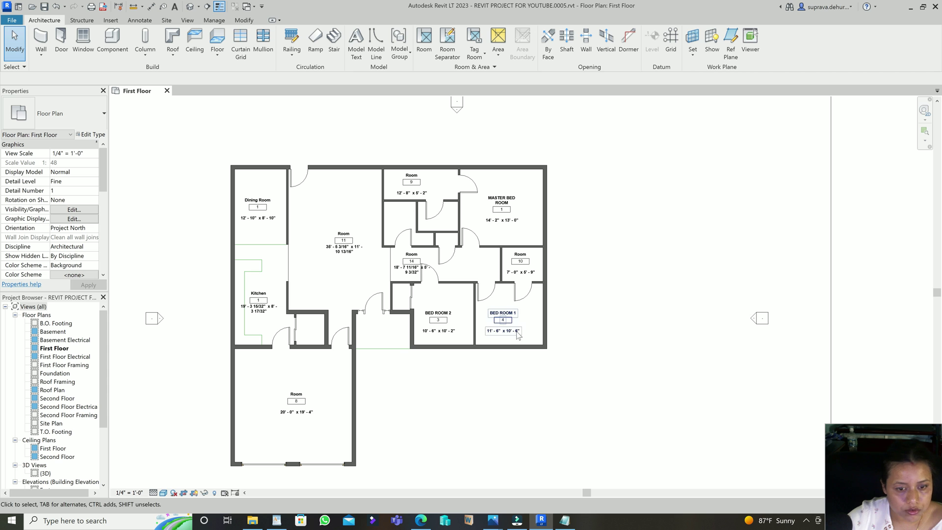
Renumber the Kitchen as 2 in its room tag, keeping the Dining Room as number 1
middle_click_drag(625, 332, 686, 324)
scroll(835, 390, "up", 4)
scroll(829, 383, "down", 2)
scroll(829, 387, "down", 1)
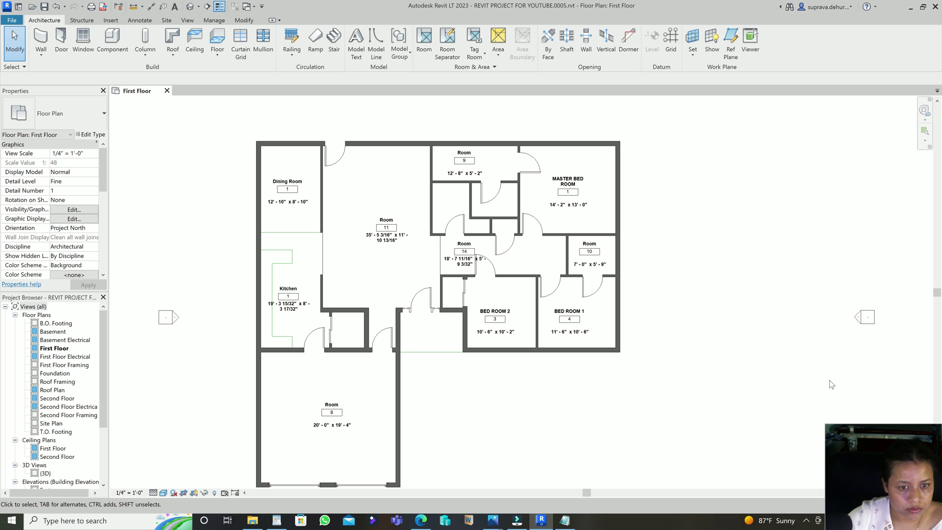
left_click(297, 193)
left_click(288, 189)
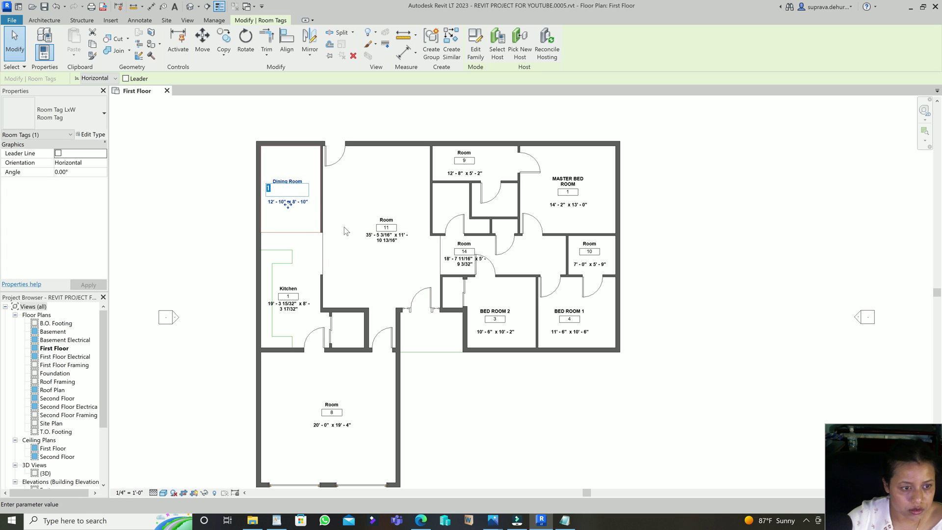
double_click(288, 295)
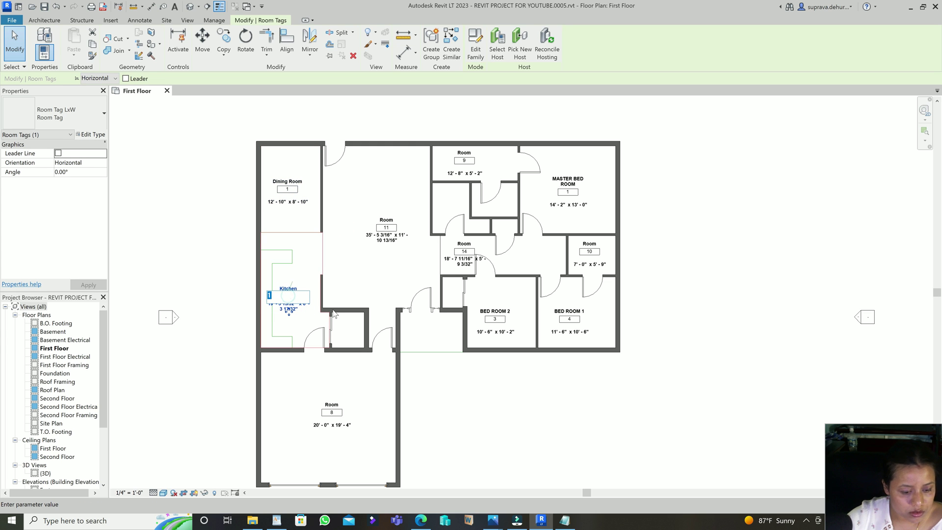
left_click(358, 388)
left_click(540, 431)
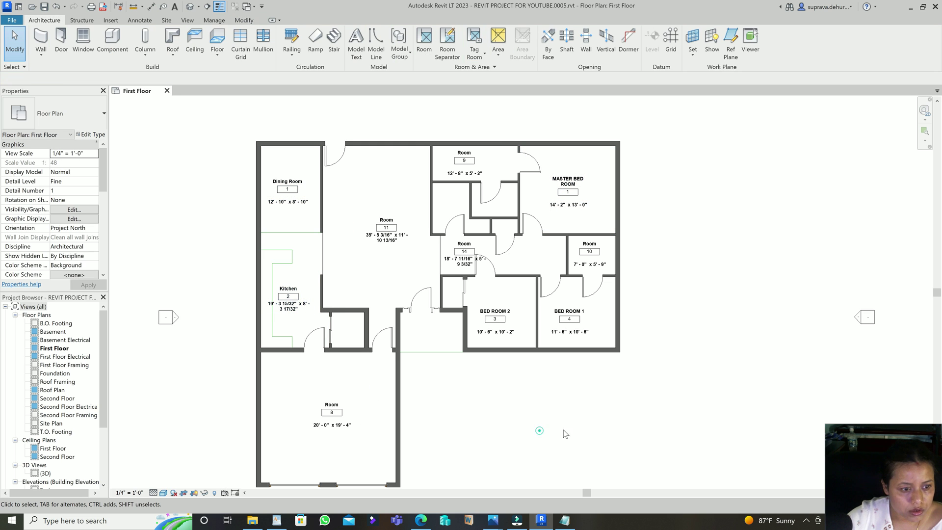
Renumber the large central room, Room 11, as 3 in its room tag
left_click(386, 228)
left_click(386, 227)
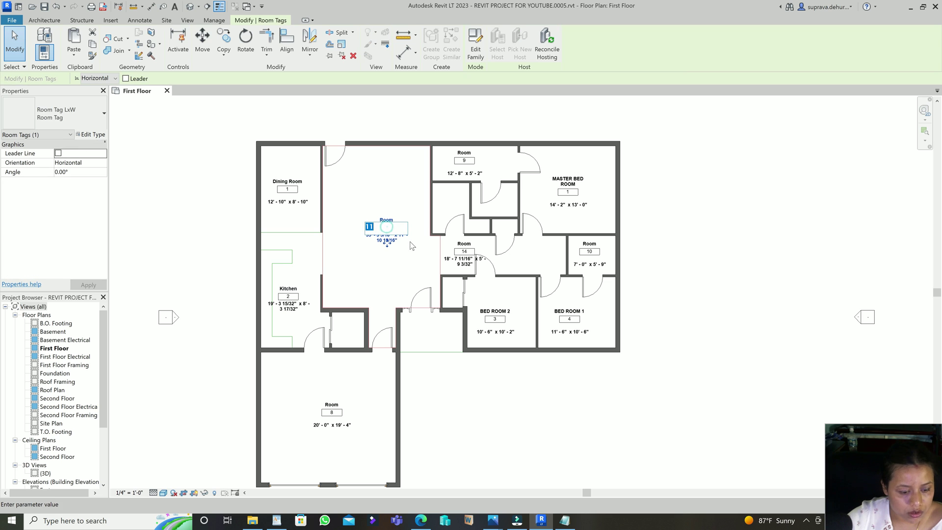
type("3")
left_click(686, 409)
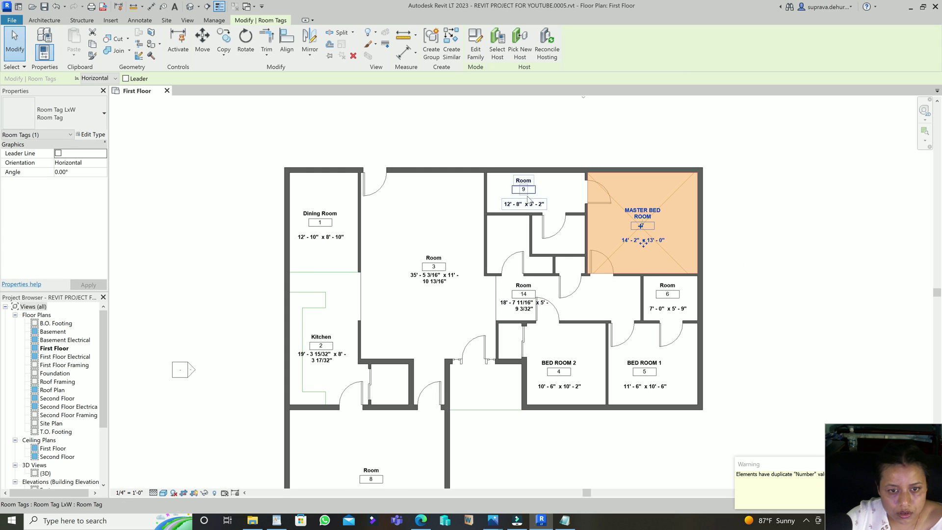
Rename Room 9 beside the Master Bed Room as Bath Room and renumber it as 8
left_click(524, 181)
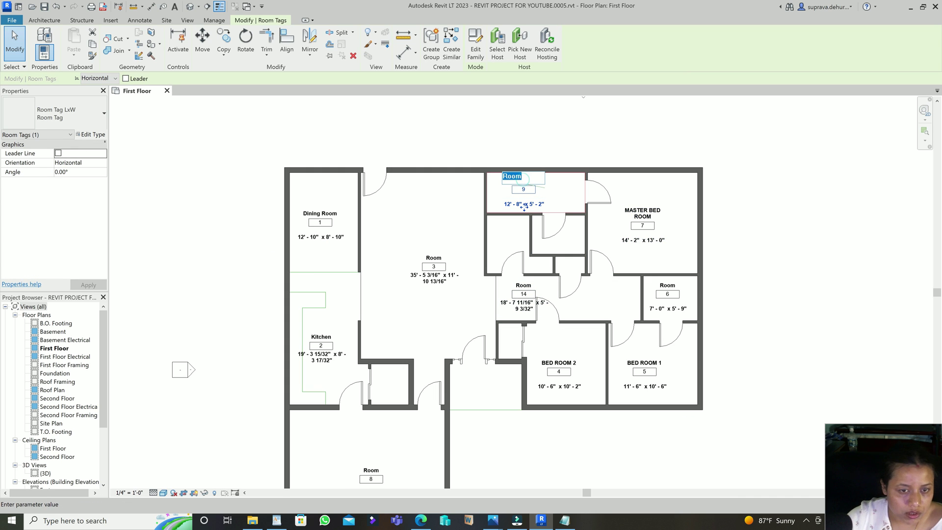
type("Bath")
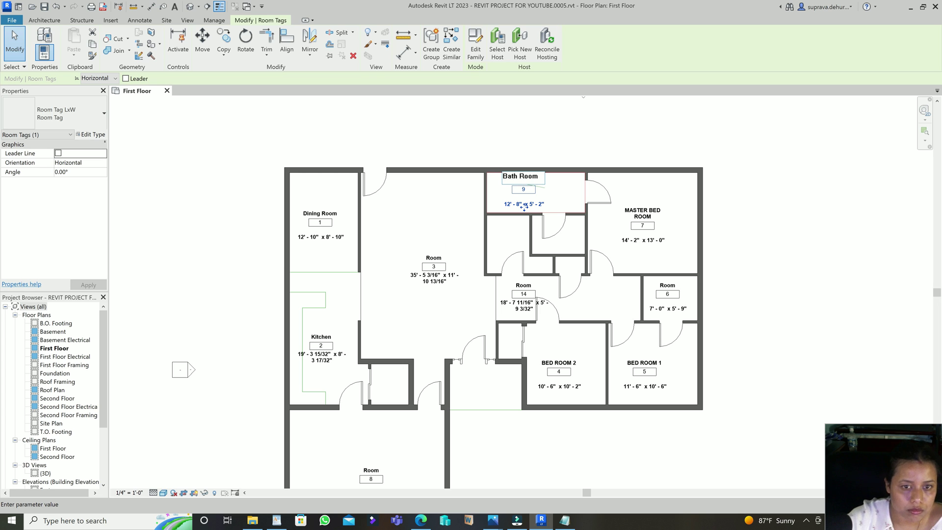
left_click(776, 283)
left_click(524, 189)
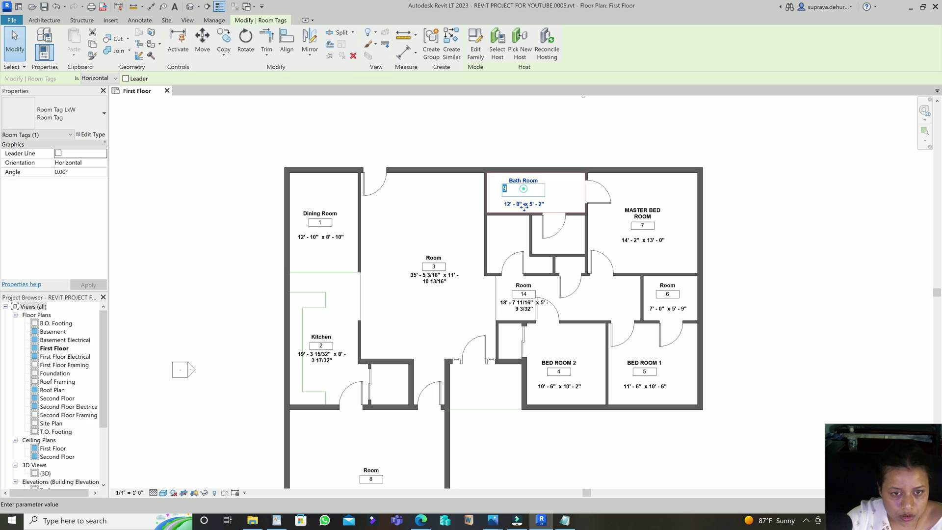
type("8")
key("Return")
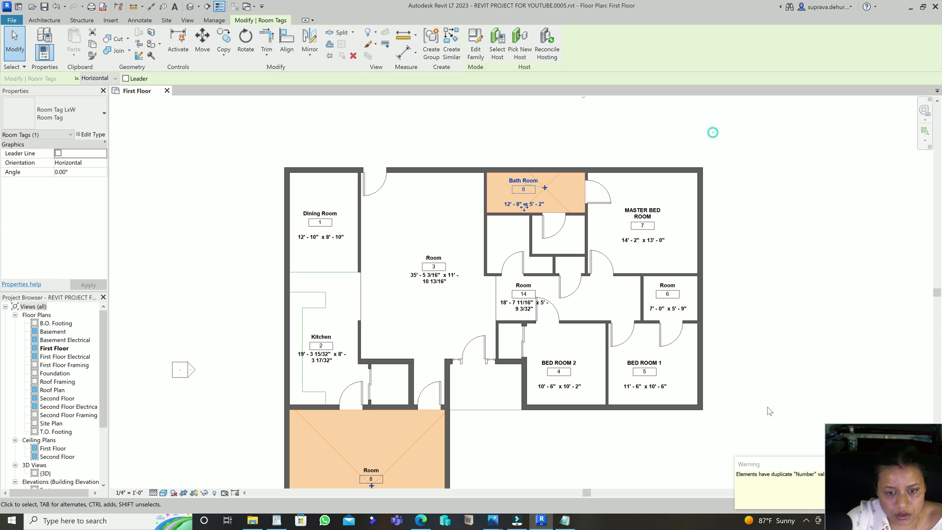
left_click(711, 135)
Rename Room 14 as Hall Way and renumber it as 9 in its room tag
scroll(533, 294, "up", 2)
double_click(510, 281)
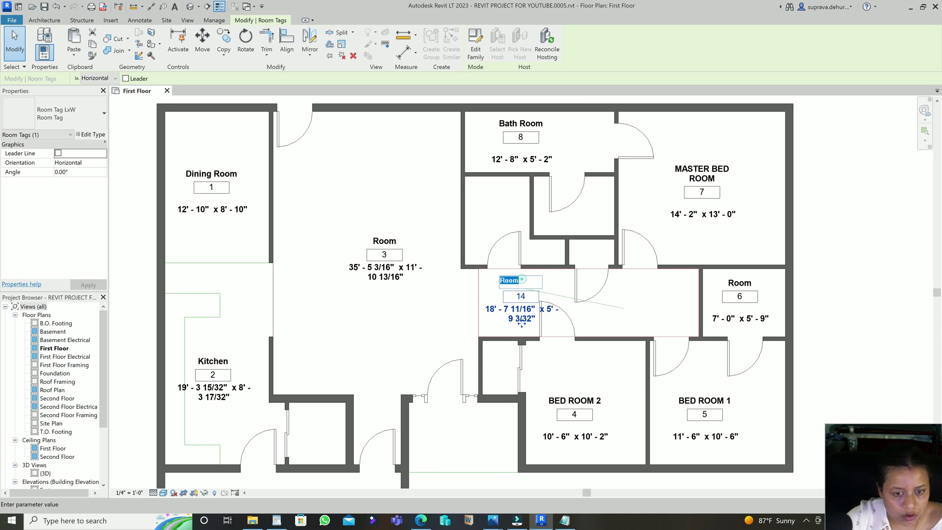
type("Hall Way")
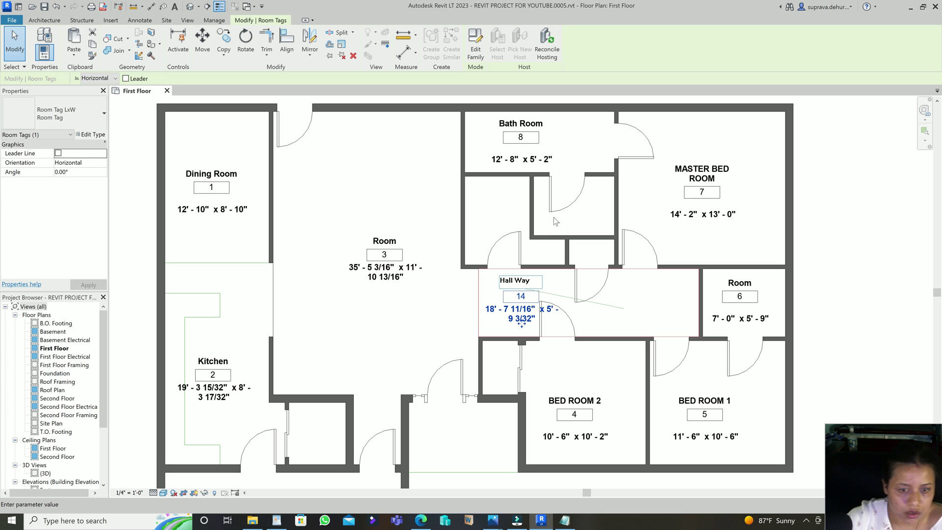
key("Return")
double_click(521, 296)
type("9")
key("Return")
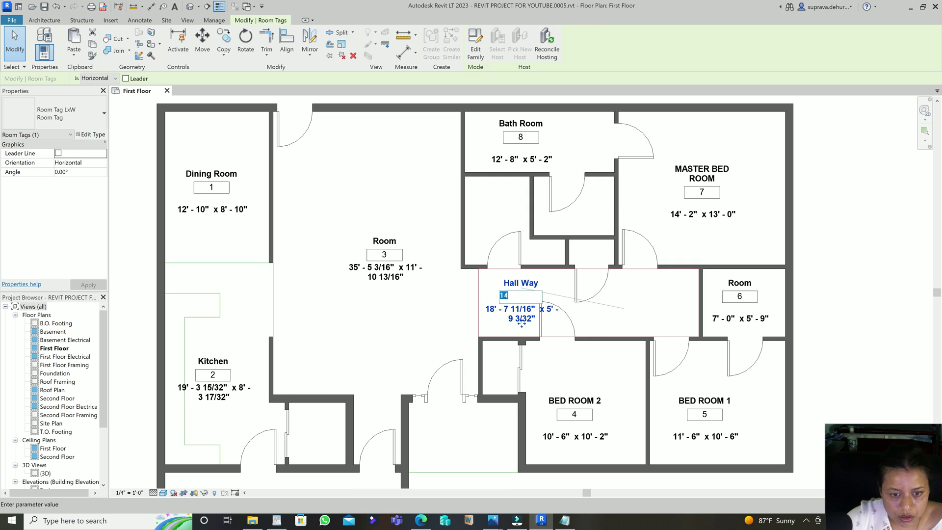
scroll(714, 220, "down", 2)
left_click(866, 362)
Check the type properties of the large central Room 3's tag, then leave them without changes
scroll(719, 349, "down", 2)
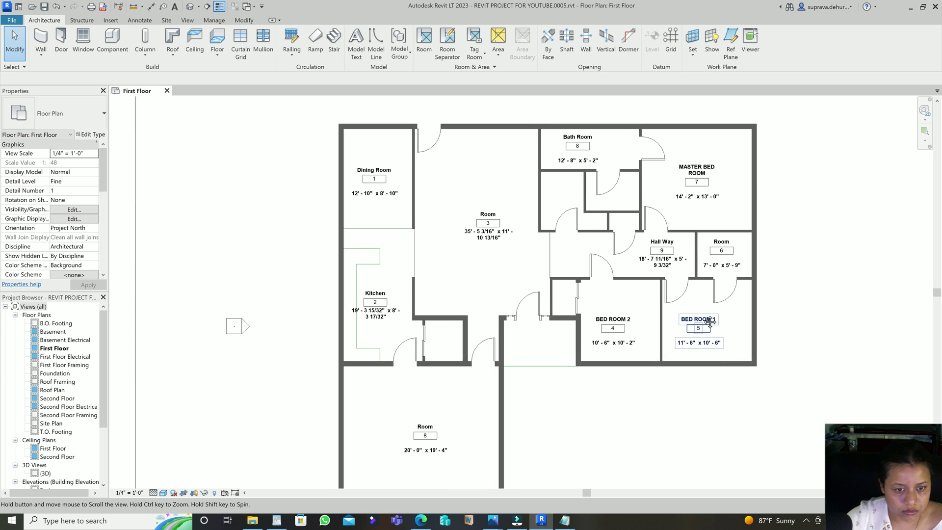
left_click(512, 233)
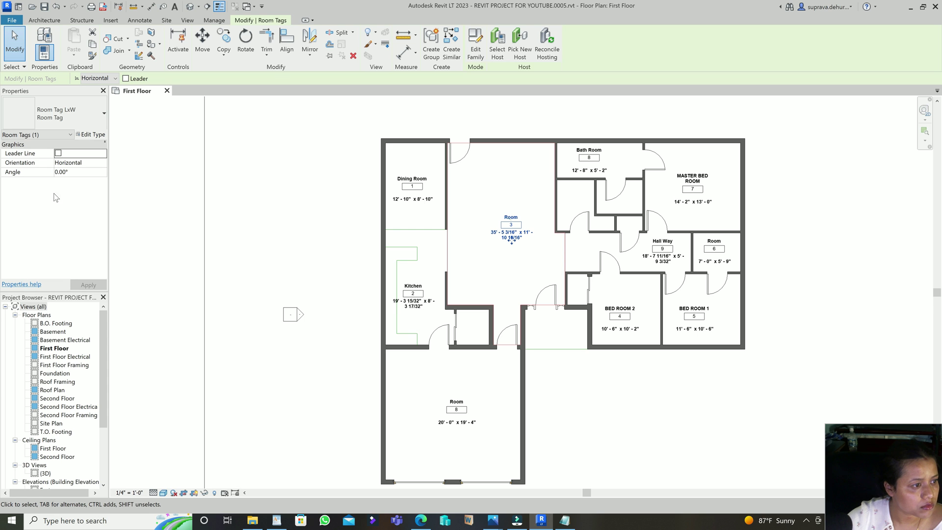
left_click(92, 135)
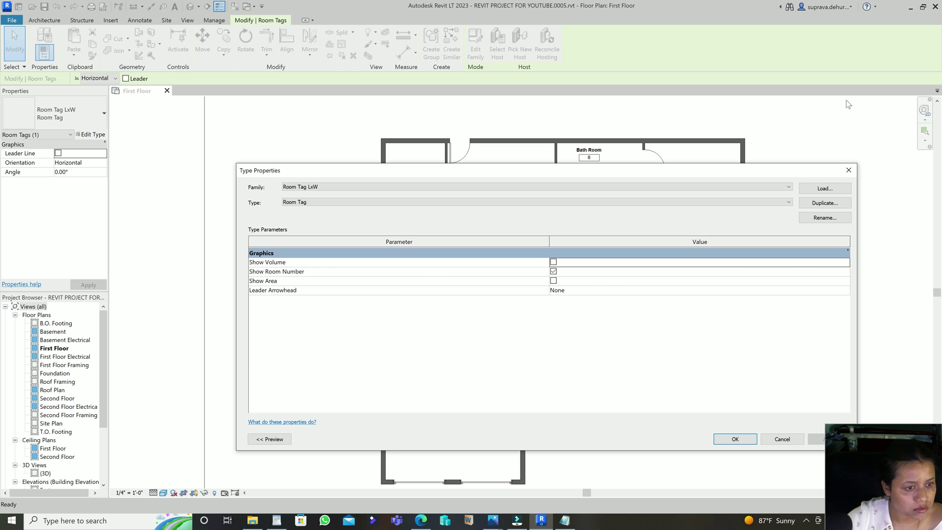
left_click(848, 171)
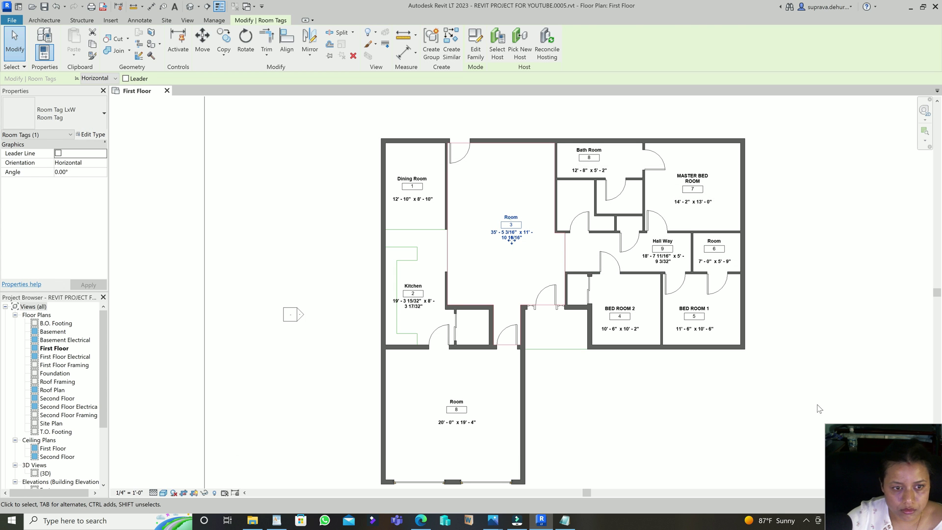
left_click(751, 374)
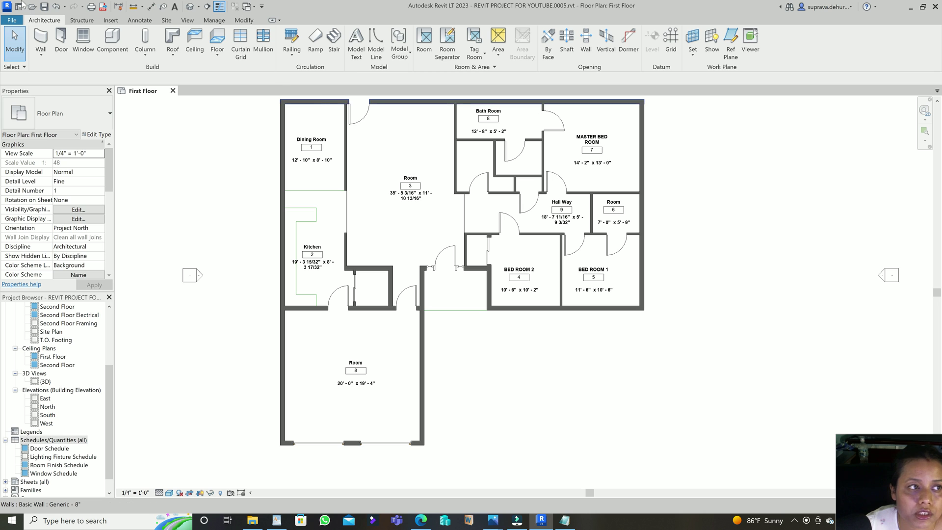
Place a Color Fill Legend for the rooms in the empty area beside the Master Bed Room, outside the plan
left_click(140, 21)
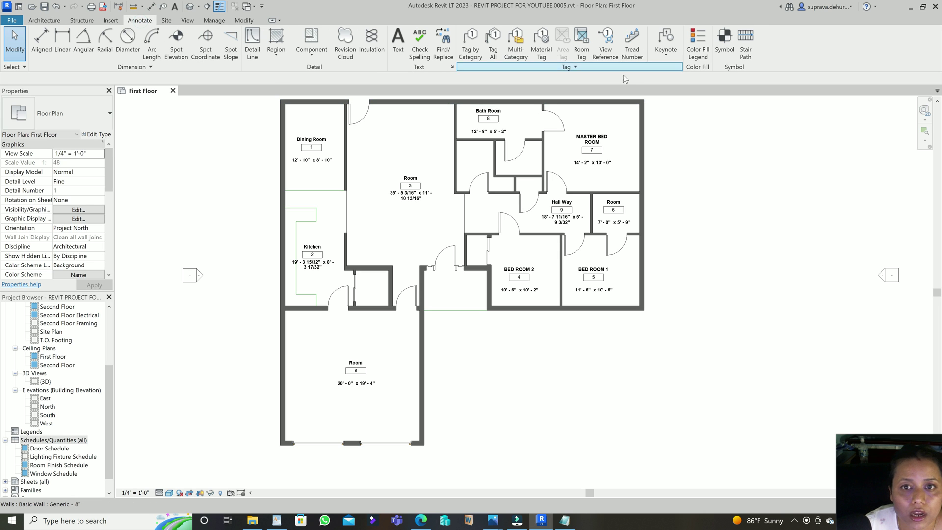
left_click(694, 54)
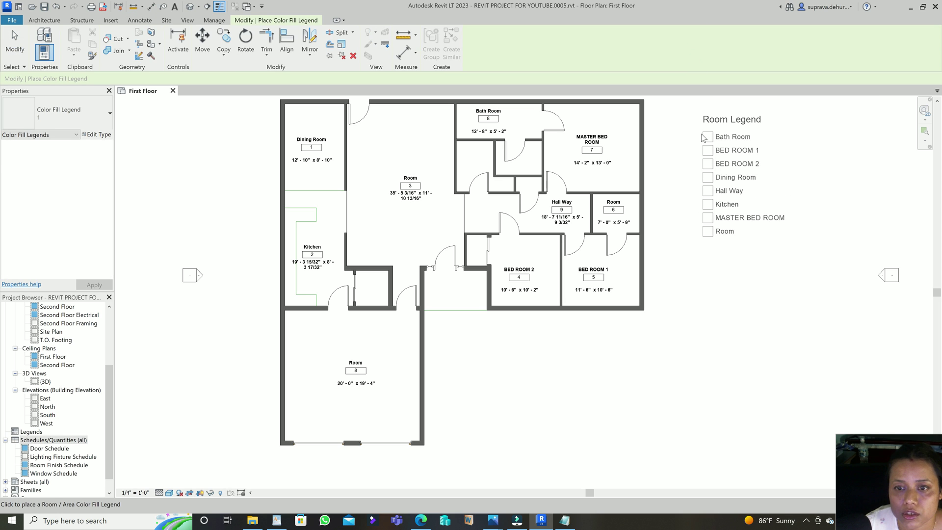
left_click(678, 140)
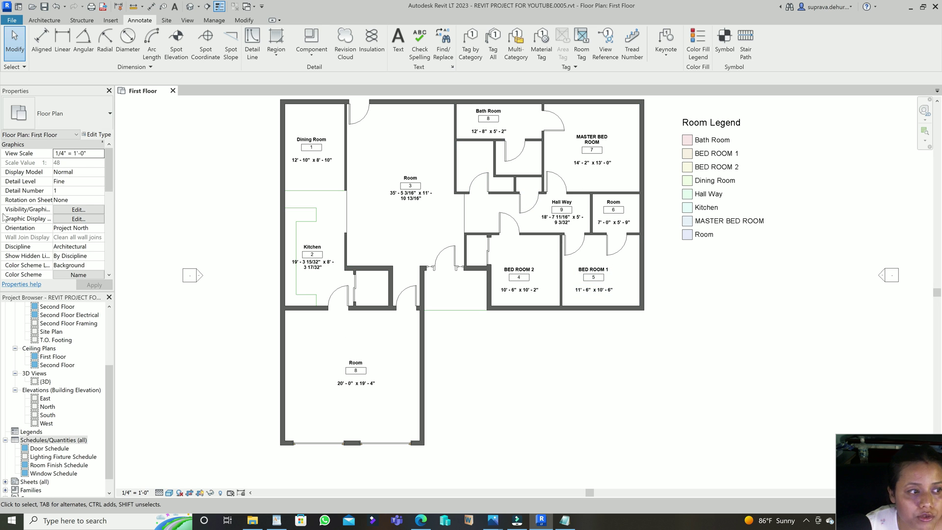
Turn on the Color Fill subcategory of Rooms in the First Floor plan's Visibility/Graphic Overrides and look over the colored plan
left_click(77, 210)
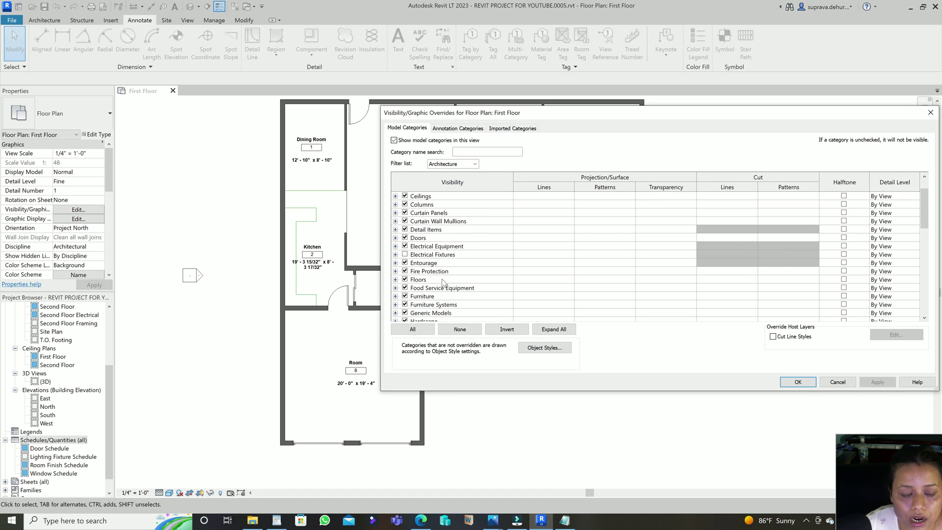
scroll(443, 282, "down", 7)
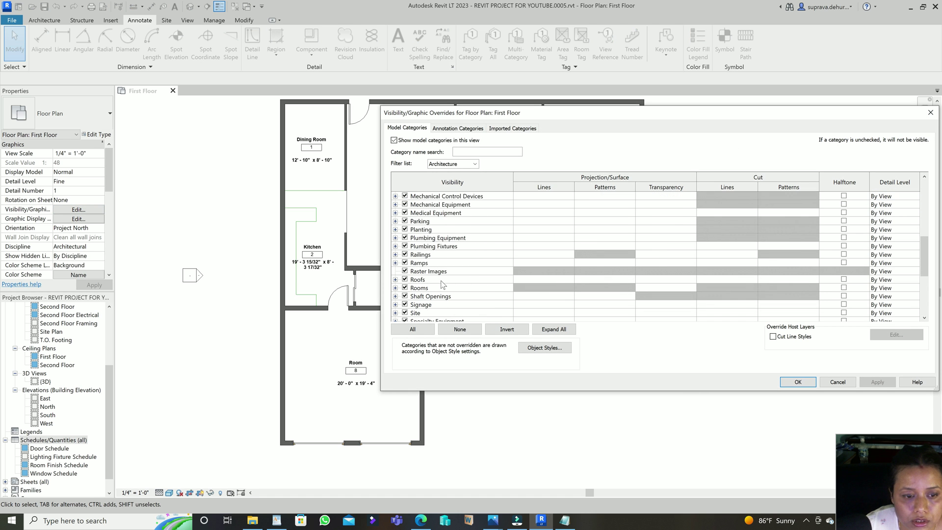
left_click(395, 288)
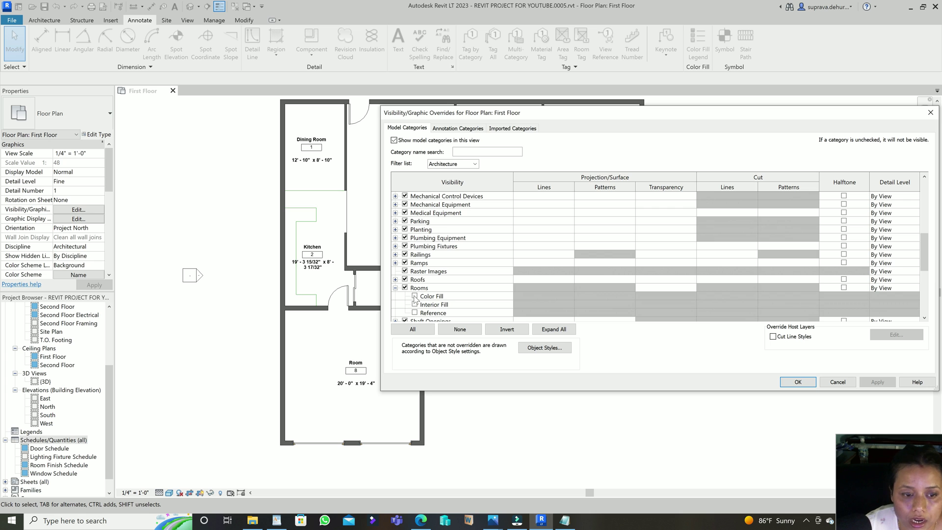
left_click(414, 297)
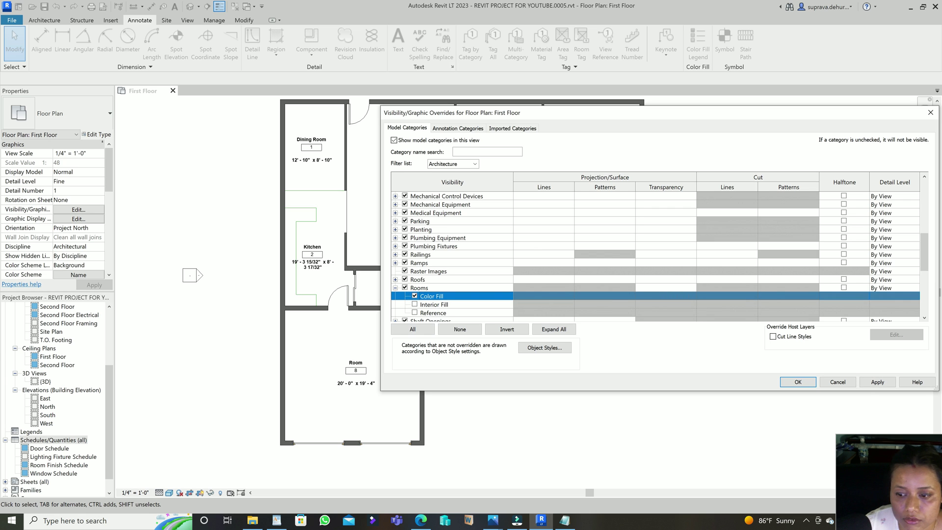
left_click(878, 384)
left_click(798, 381)
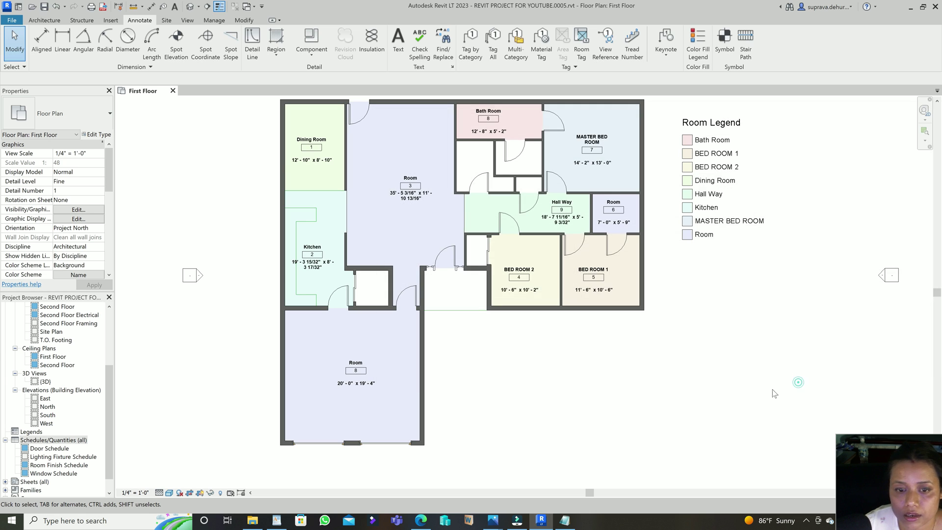
scroll(694, 307, "down", 1)
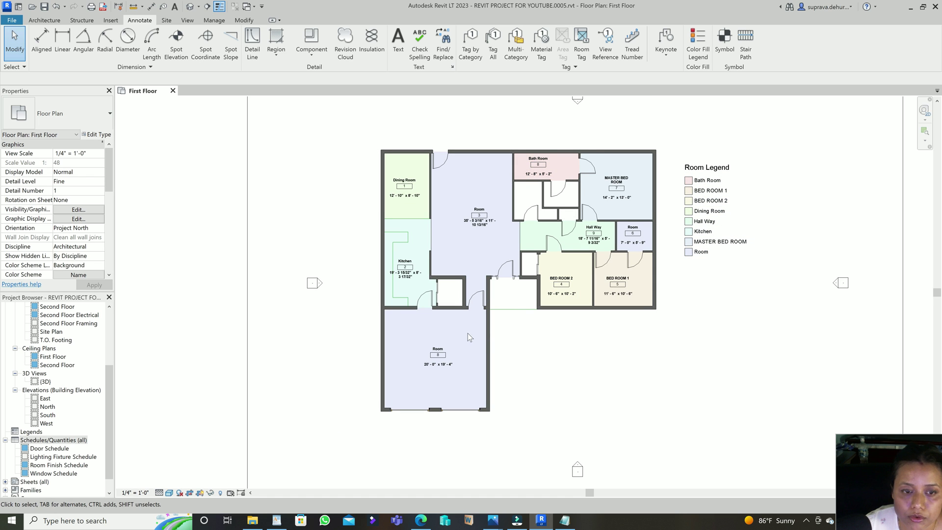
scroll(741, 224, "up", 2)
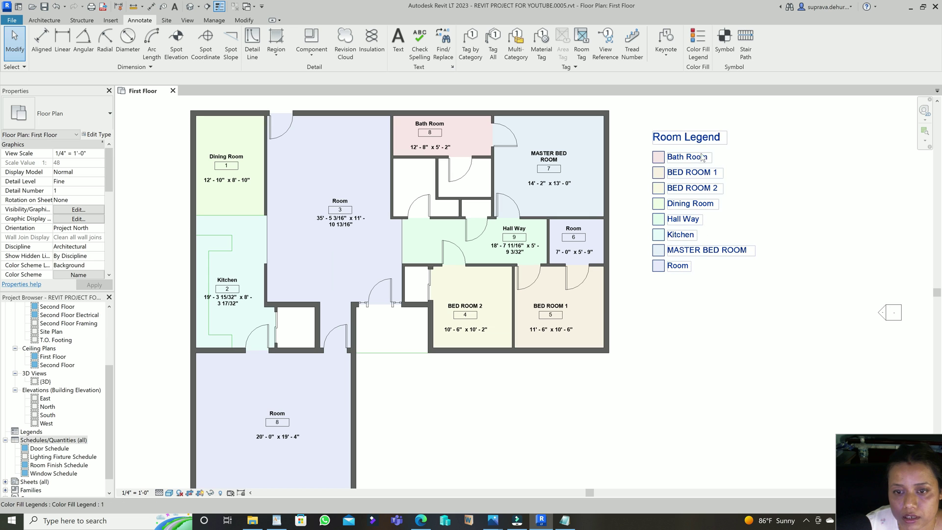
scroll(734, 294, "down", 1)
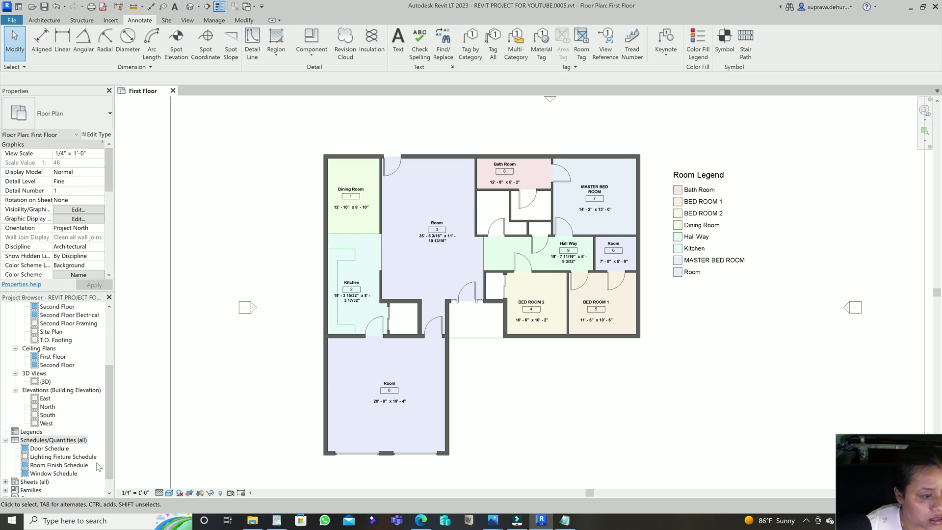
Place rooms in the closet beside the Kitchen and in the two small enclosed spaces below the upper Bath Room
double_click(49, 448)
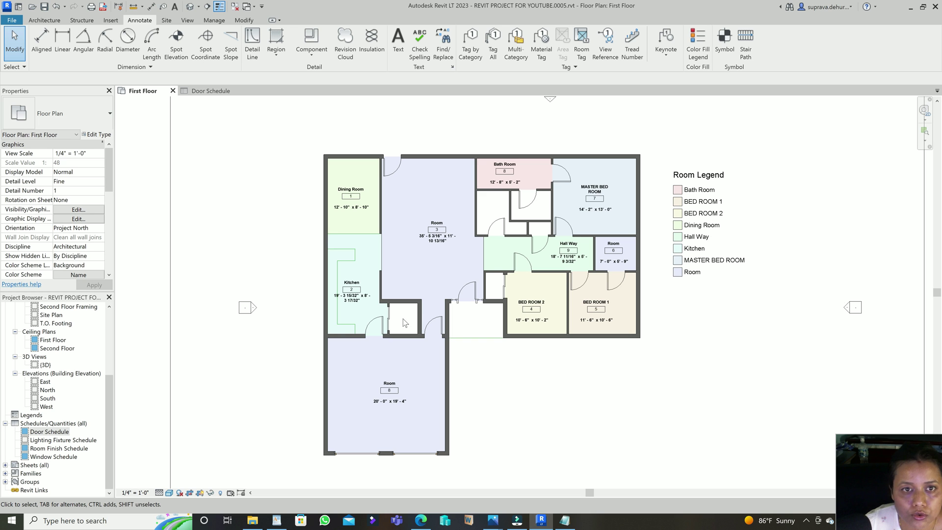
left_click(45, 20)
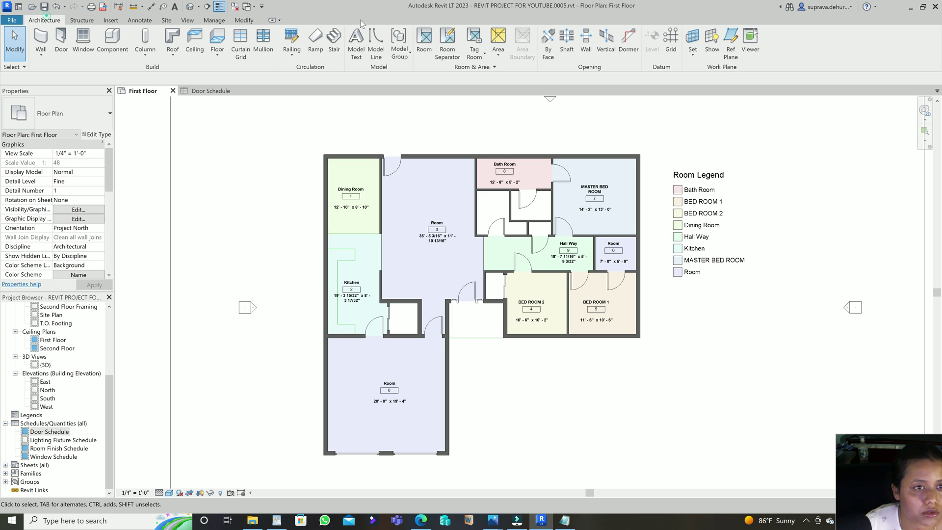
left_click(425, 51)
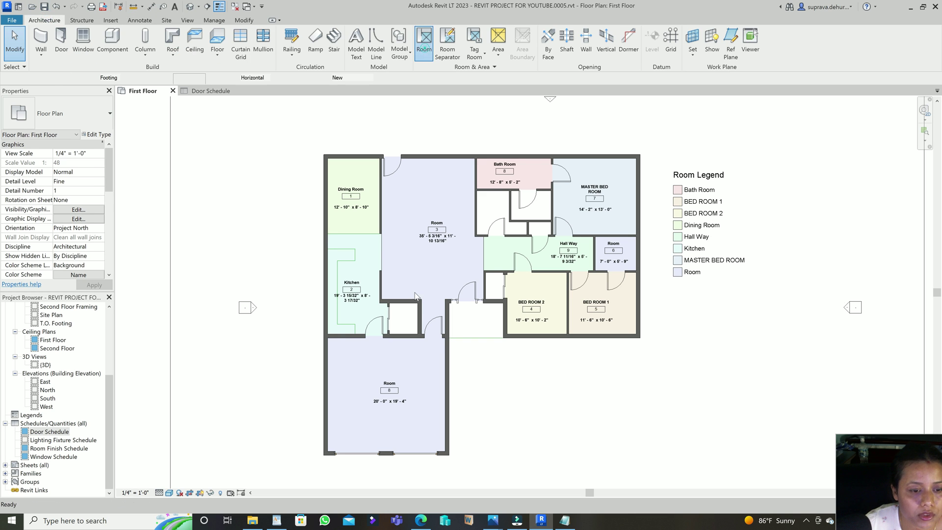
left_click(404, 322)
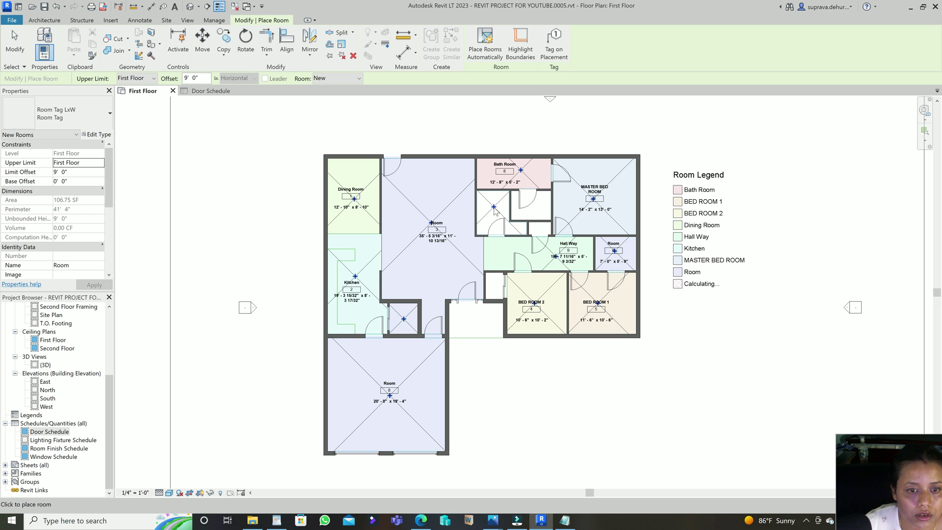
left_click(537, 209)
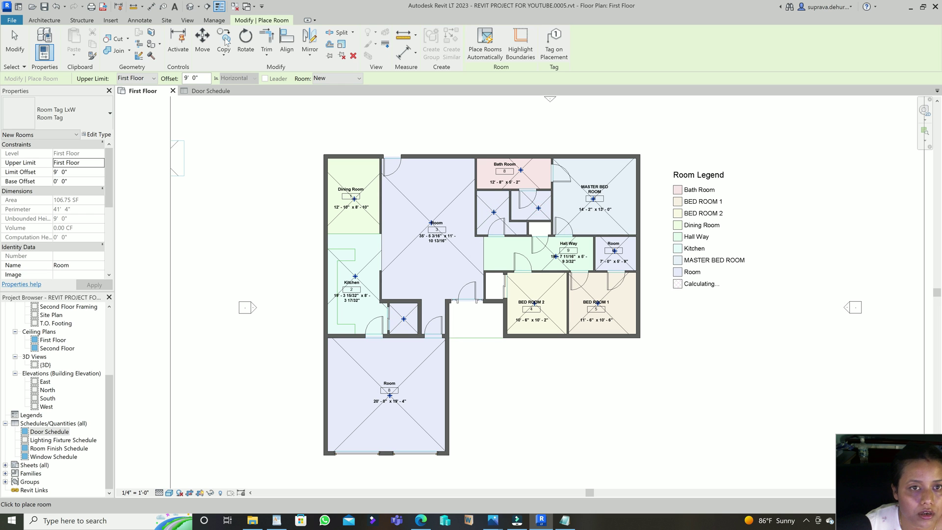
left_click(15, 45)
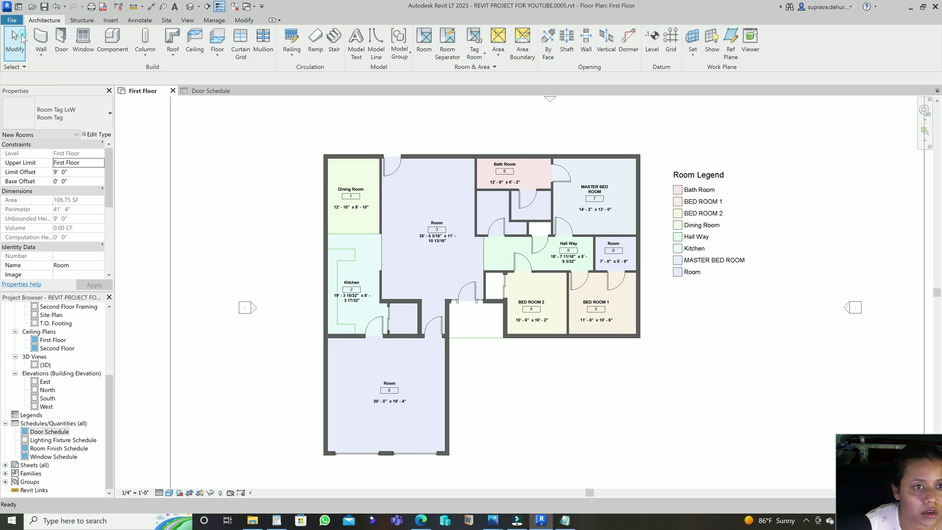
Tag the small room beside the Kitchen with the Room Tag LxW type, centered in the room
left_click(474, 53)
left_click(511, 74)
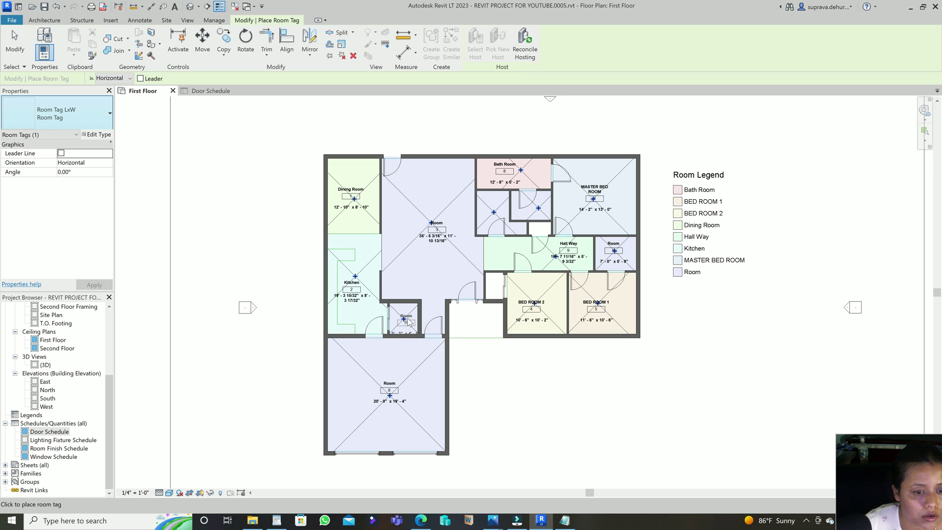
scroll(407, 314, "up", 5)
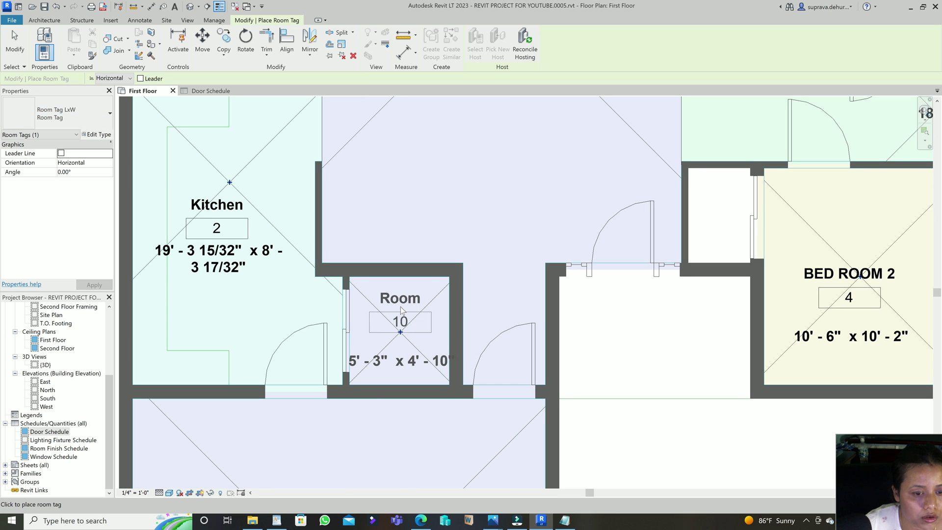
left_click(399, 306)
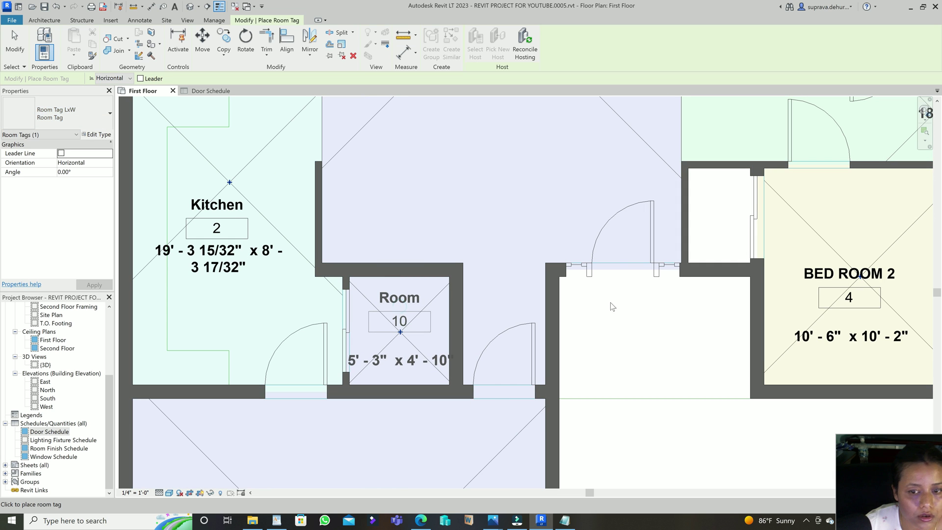
Tag the two small rooms below the Bath Room with the Room Tag LxW type and finish tagging
scroll(556, 361, "down", 8)
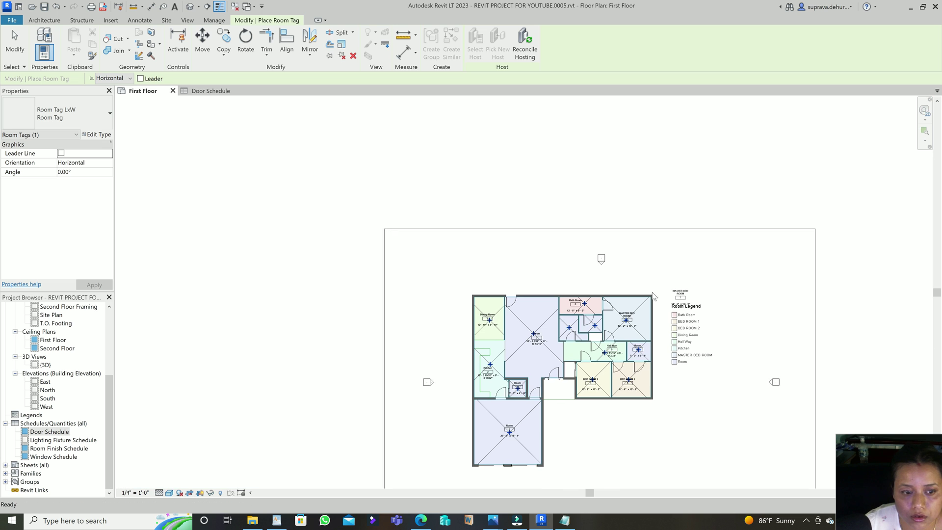
scroll(576, 324, "up", 6)
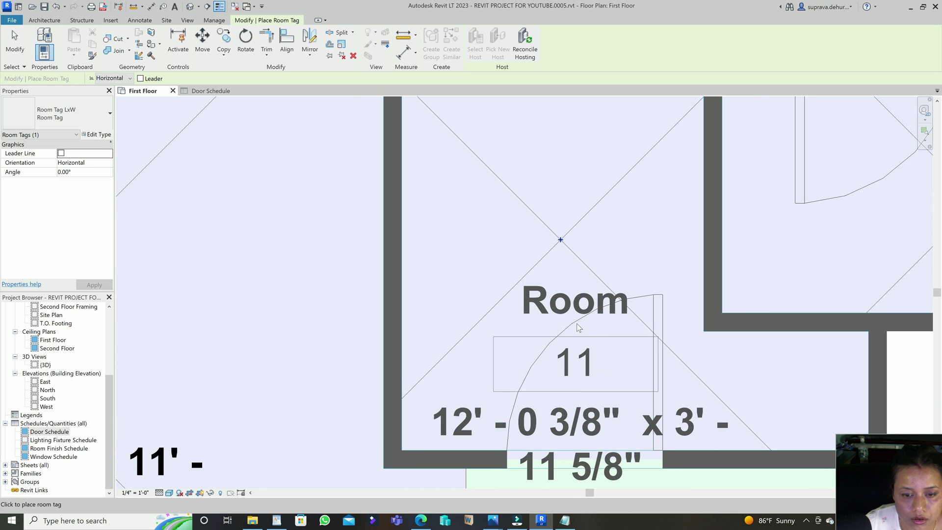
scroll(581, 273, "down", 2)
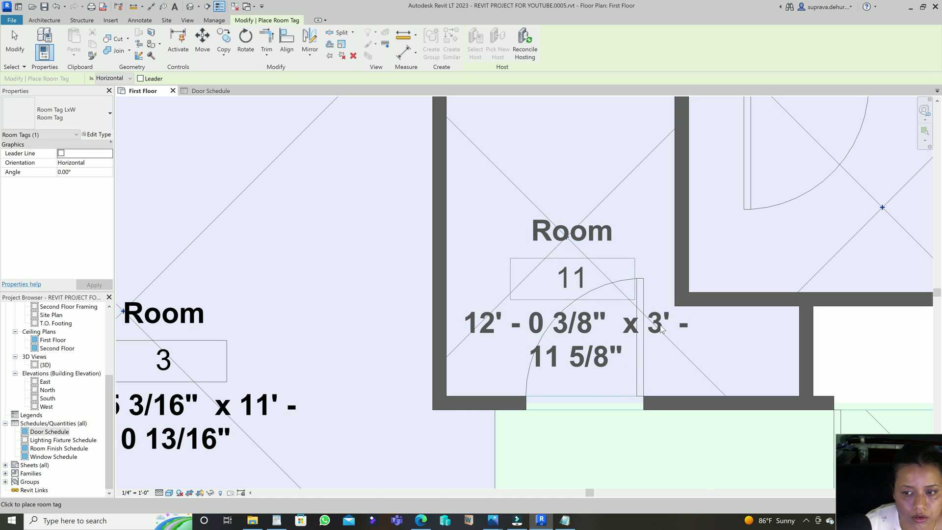
scroll(661, 328, "down", 5)
scroll(662, 322, "up", 3)
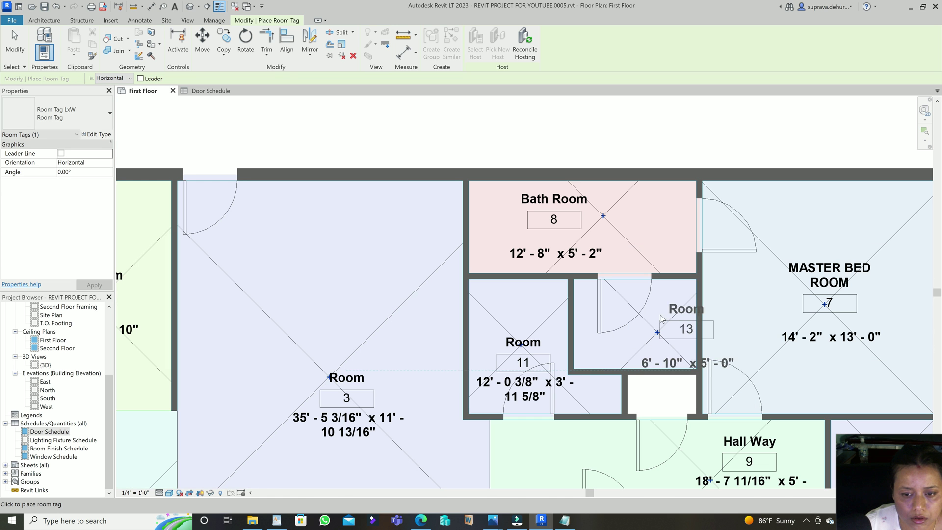
left_click(596, 298)
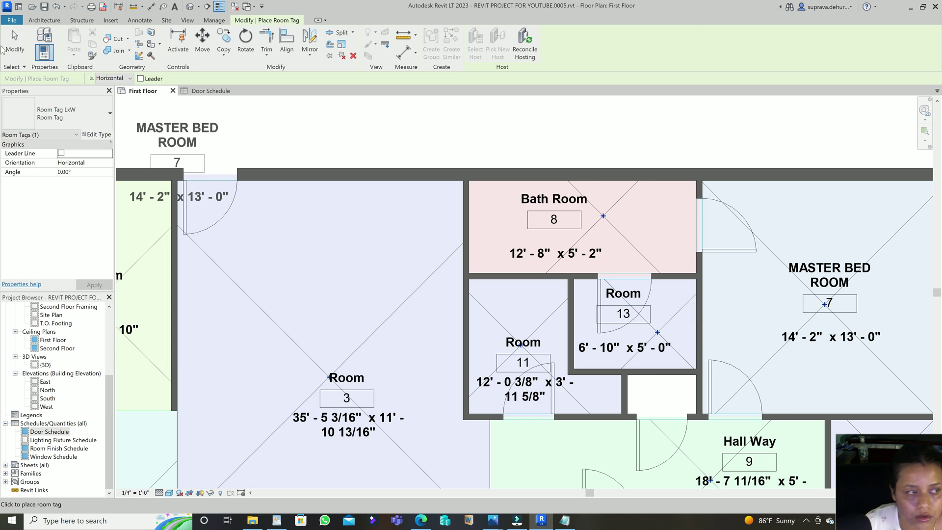
left_click(14, 44)
Rename Room 10 beside the Kitchen as Wic in its room tag
middle_click_drag(540, 298, 543, 260)
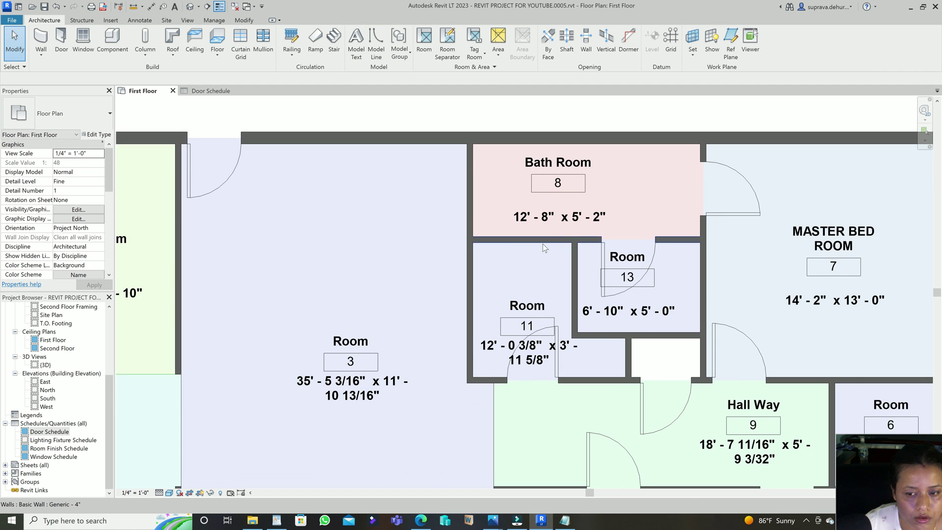
scroll(544, 248, "down", 3)
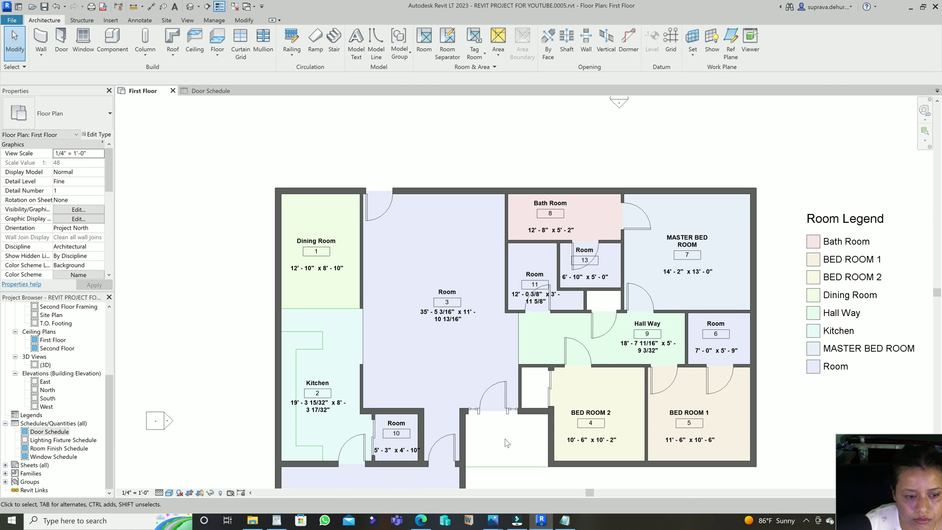
middle_click_drag(589, 395, 577, 320)
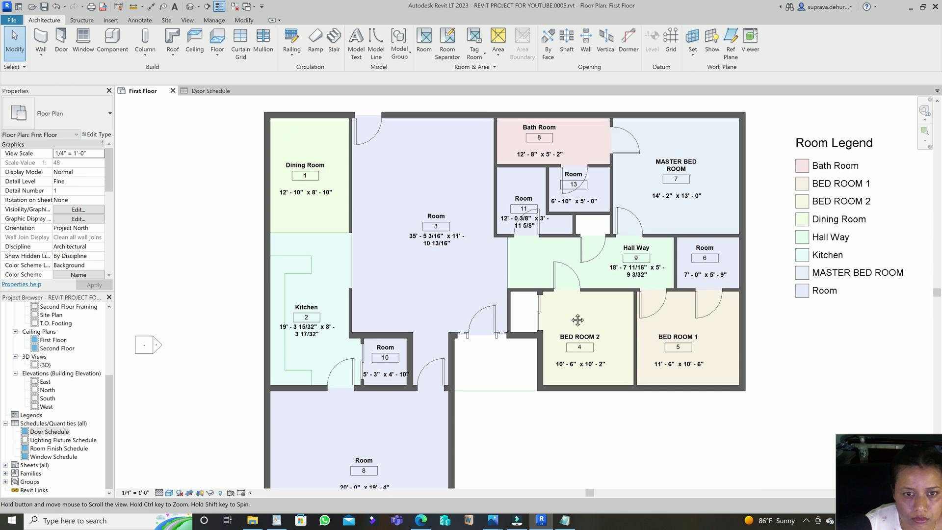
key("ctrl+y")
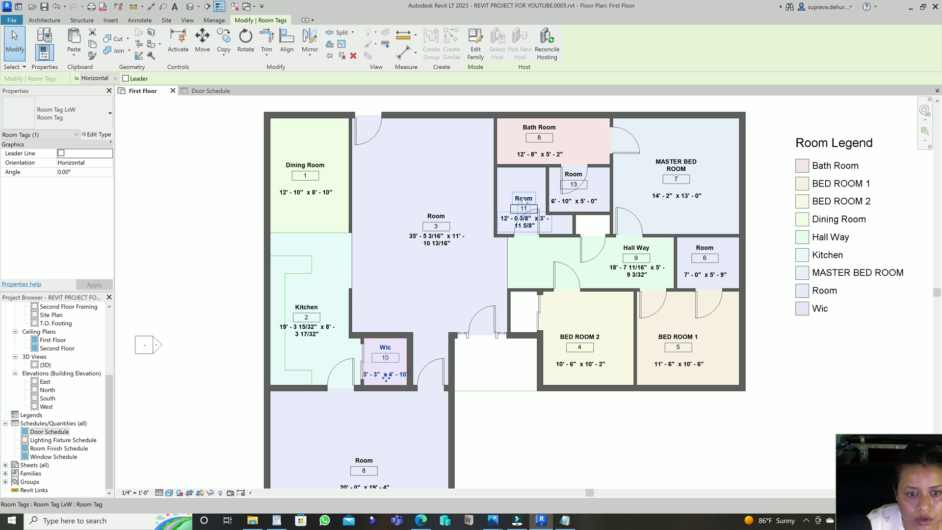
Rename Room 11, below the upper Bath Room, as Bath Room in its room tag
left_click(523, 202)
left_click(521, 197)
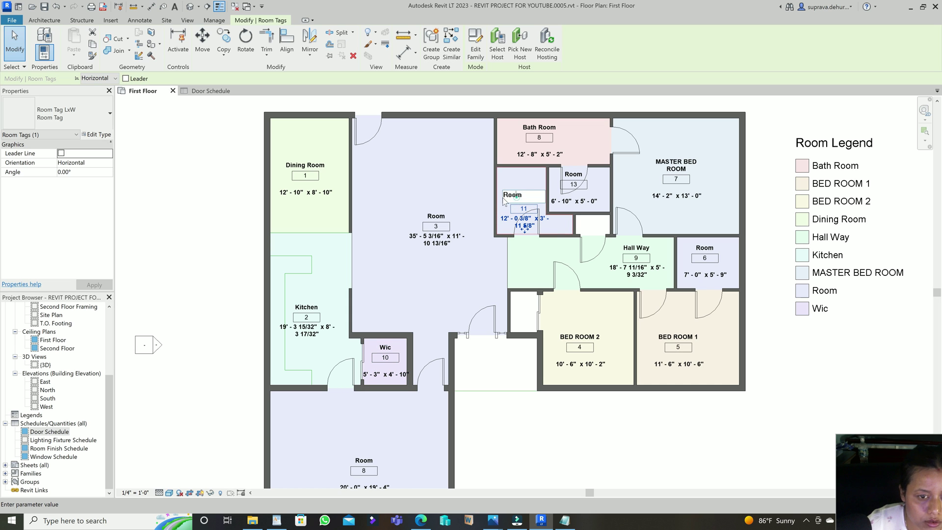
type("Bath")
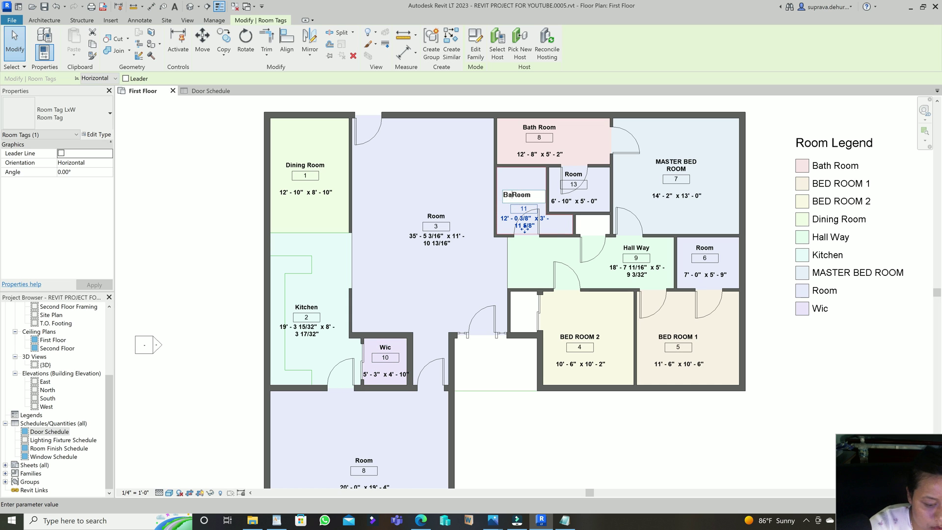
type(" roon")
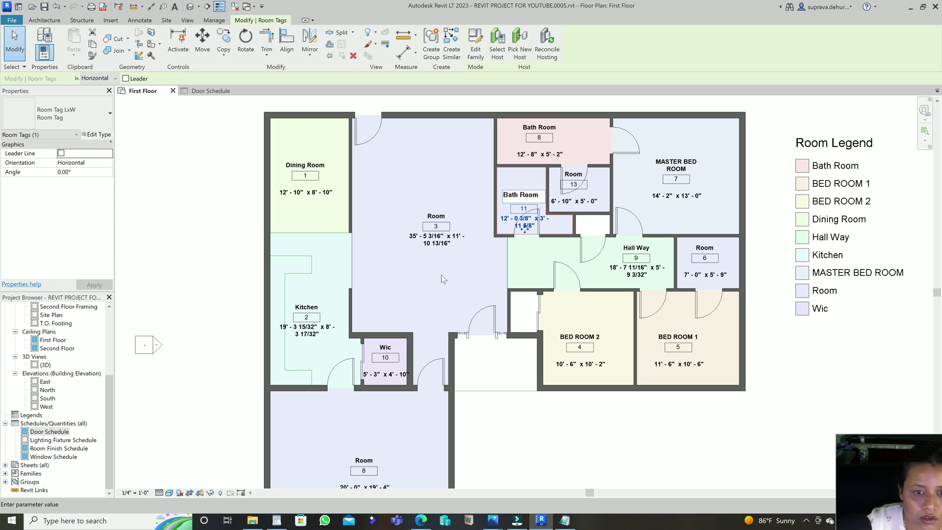
key("Return")
Rename Room 13, beside the lower Bath Room, as Wic in its room tag
left_click(564, 180)
left_click(568, 174)
type("Wic")
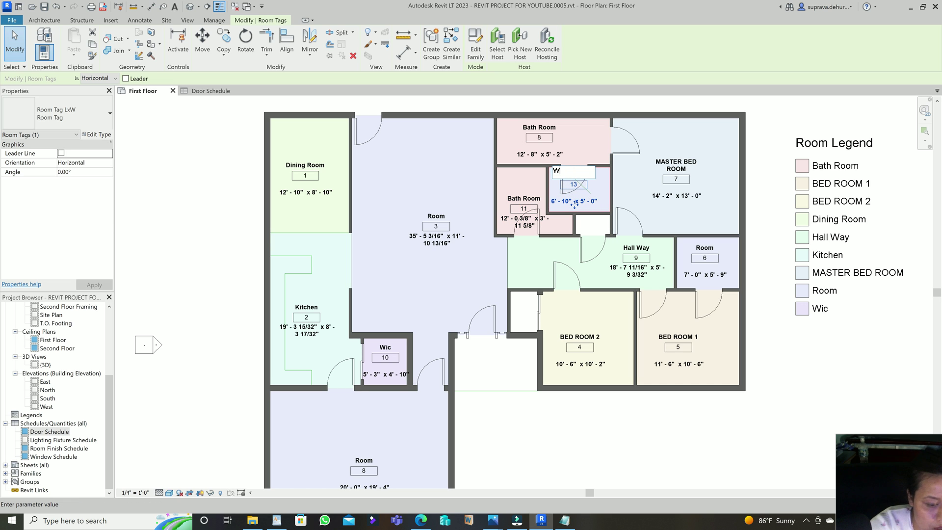
left_click(714, 213)
left_click(771, 234)
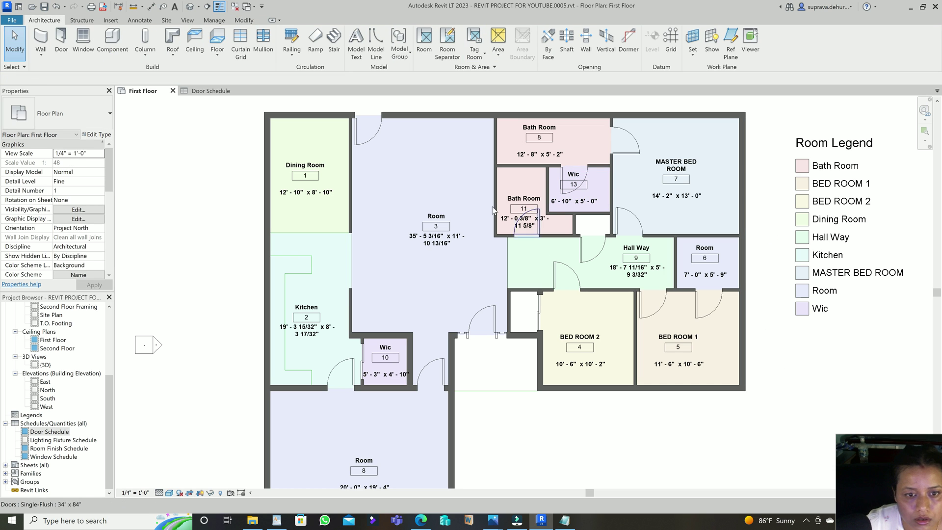
Move the tag of Bath Room 11 upward so that it clears the room's door swing
left_click(523, 198)
left_click(522, 195)
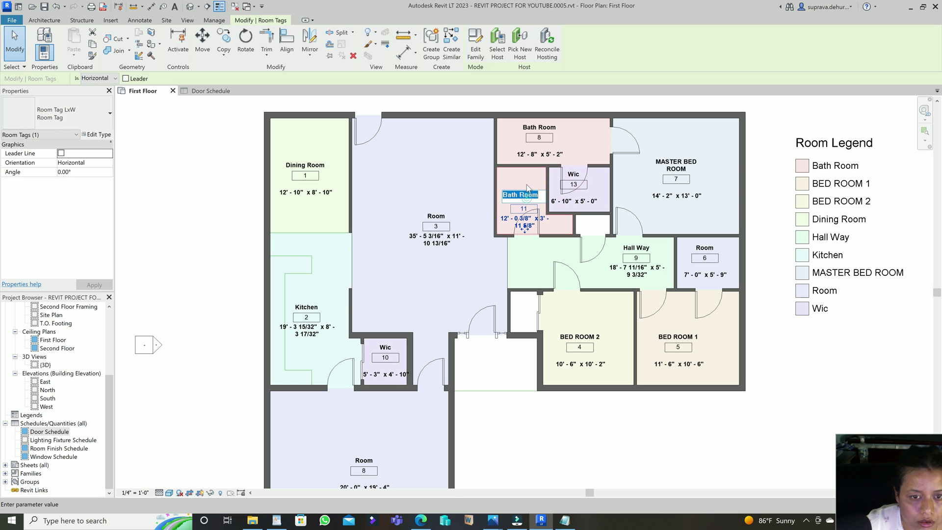
left_click(483, 196)
left_click_drag(507, 218, 513, 177)
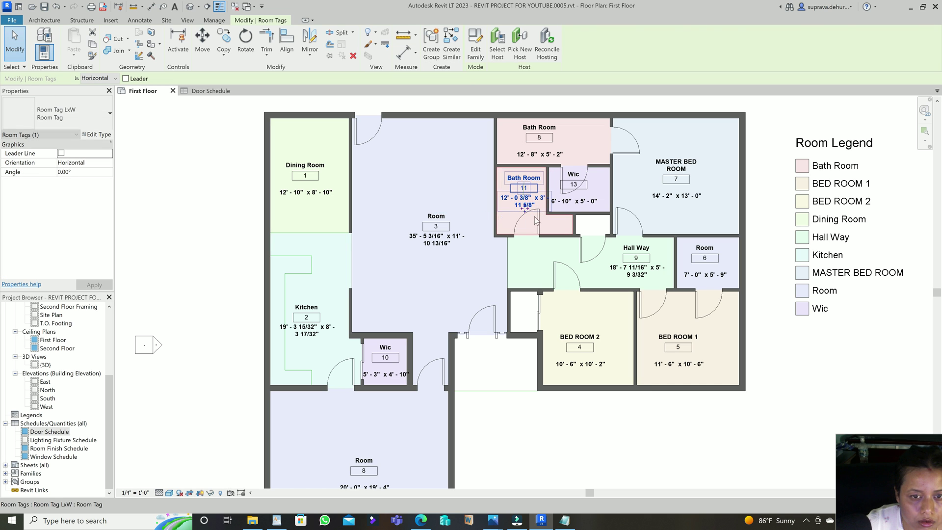
left_click(794, 344)
Rename room 10 beside the Kitchen as Pantry in its room tag
middle_click_drag(824, 354, 738, 328)
scroll(499, 242, "down", 2)
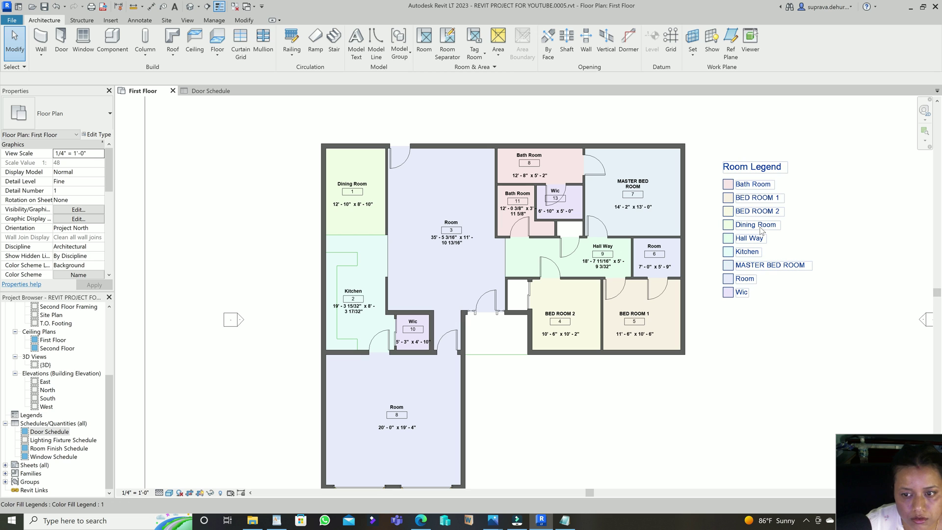
middle_click_drag(853, 245, 799, 222)
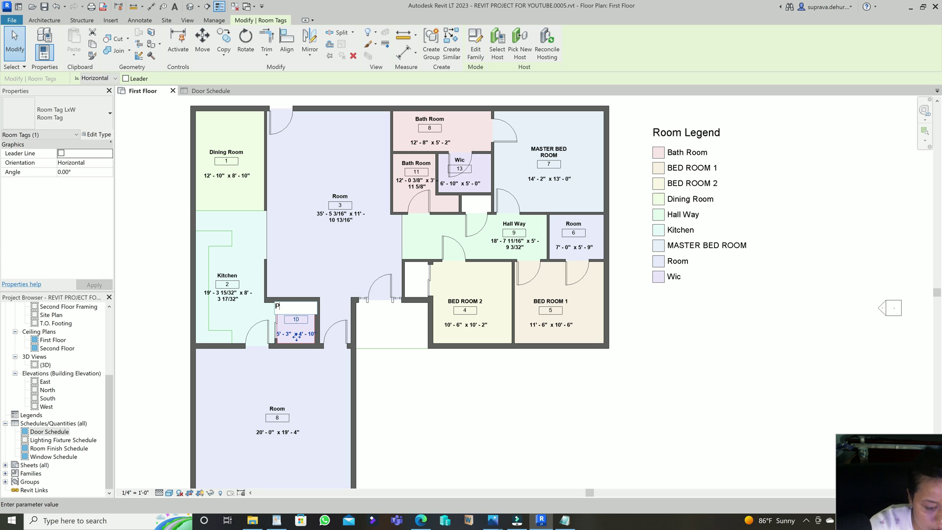
type("antry")
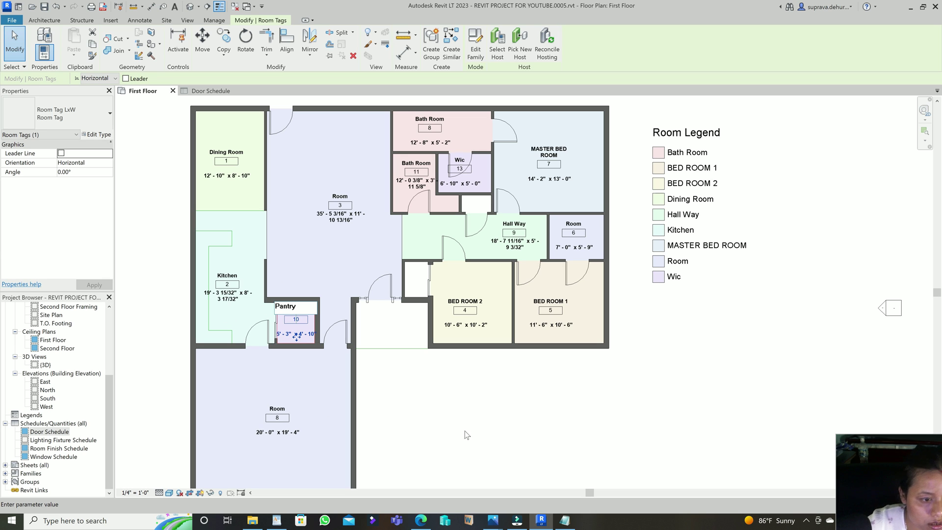
key("Return")
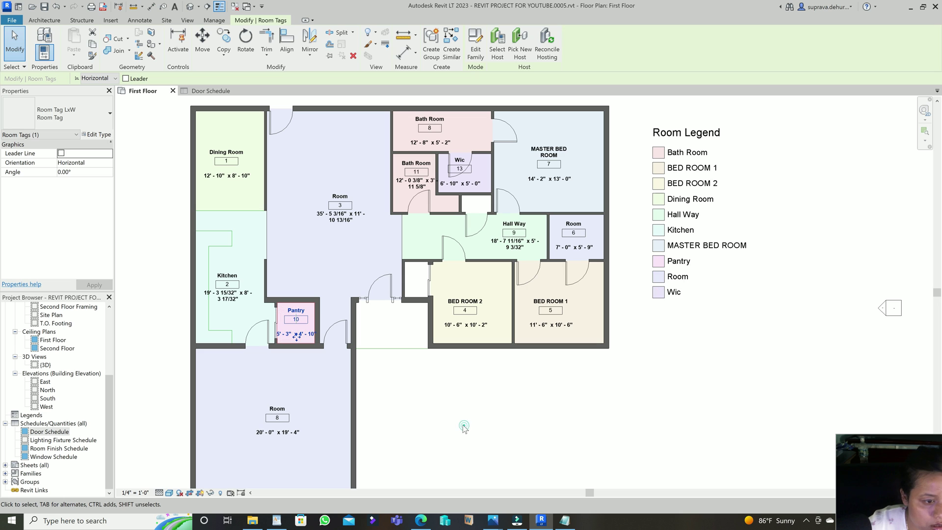
Rename the large room below the Kitchen and Pantry as Garage in its room tag
left_click(276, 410)
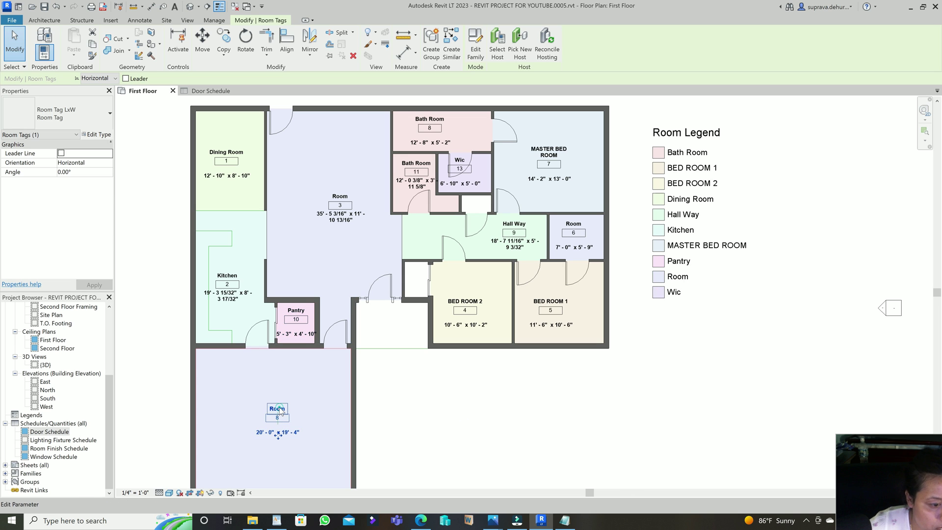
left_click(277, 407)
type("Gar")
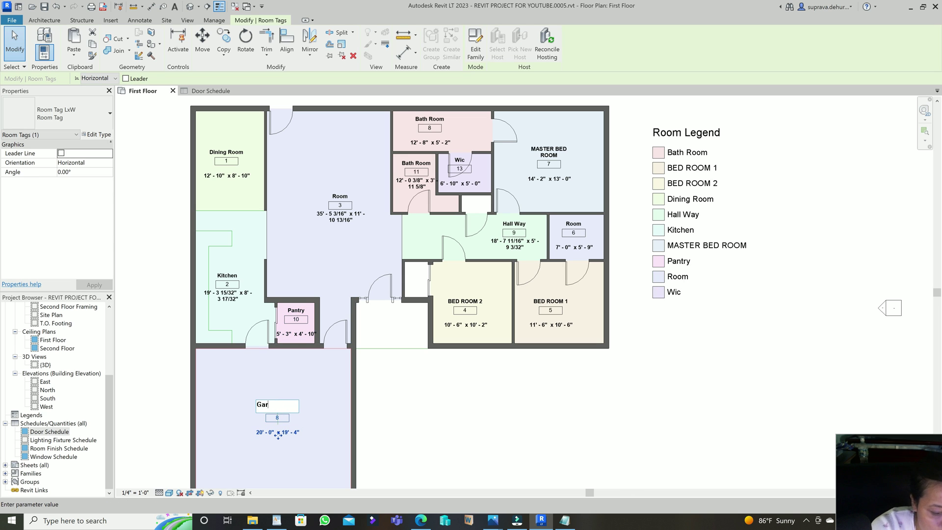
key("Return")
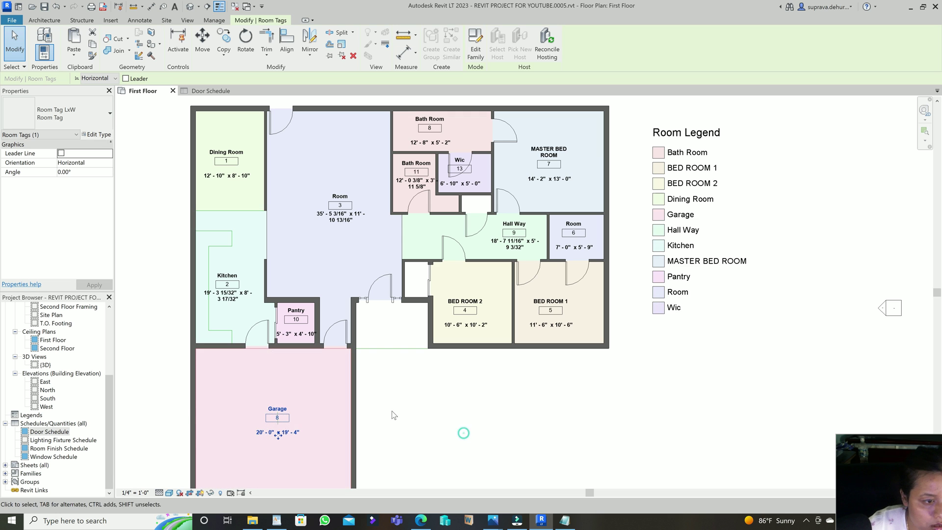
Renumber the Garage as 14 in its room tag
scroll(463, 433, "down", 2)
middle_click_drag(472, 361, 479, 332)
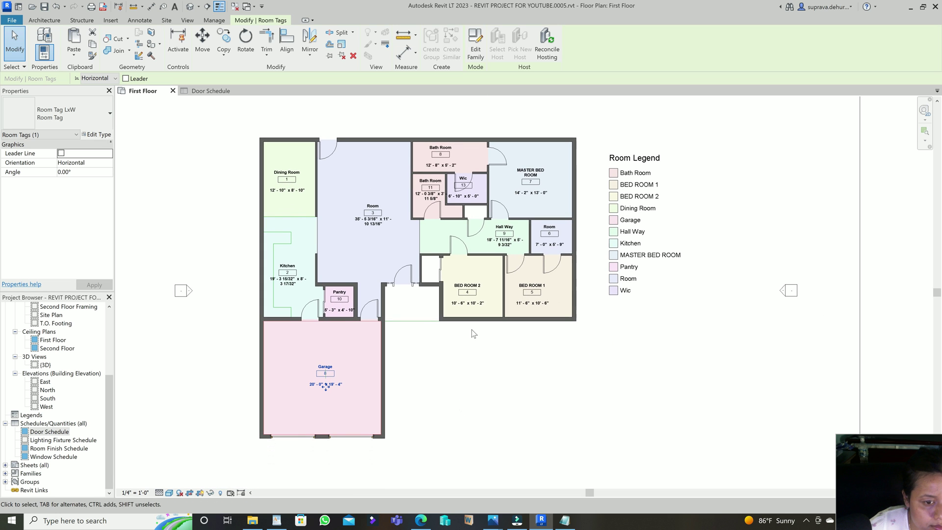
left_click(325, 401)
type("1")
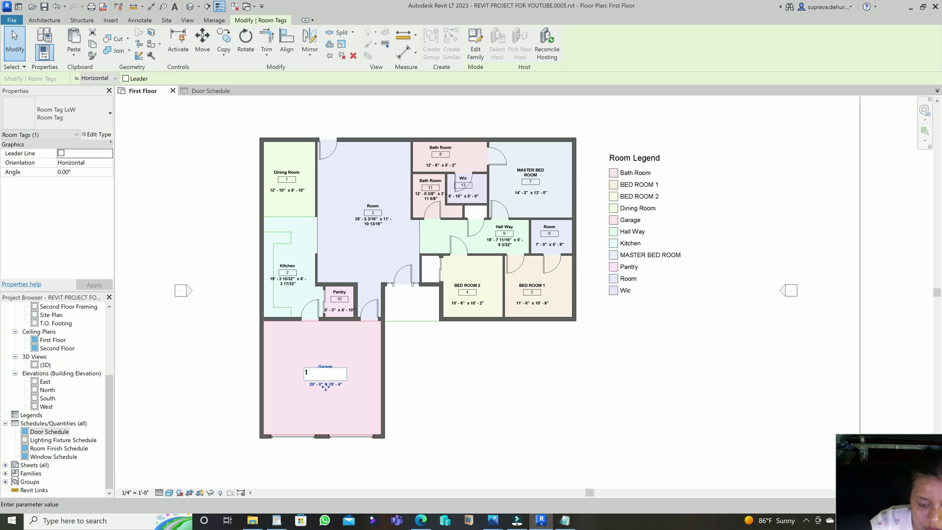
type("4")
key("Return")
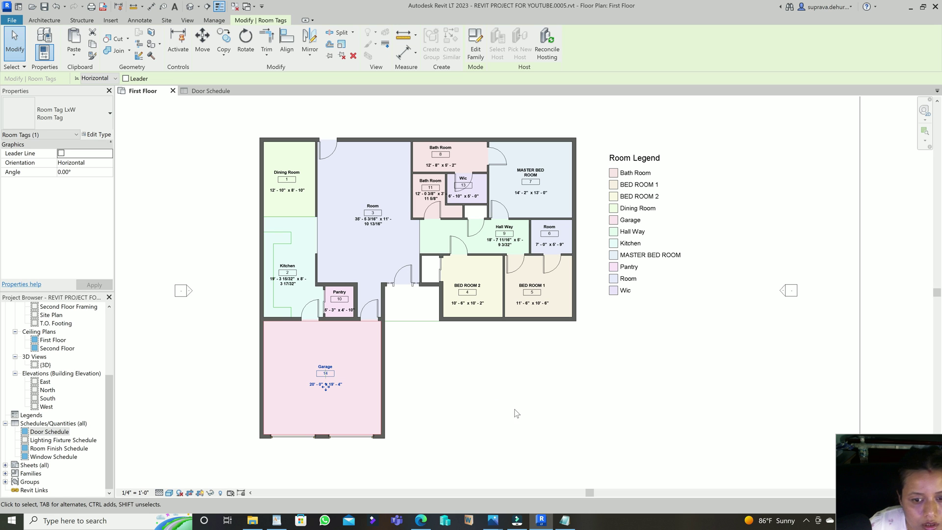
Delete the existing room legend beside the first-floor plan
left_click(480, 391)
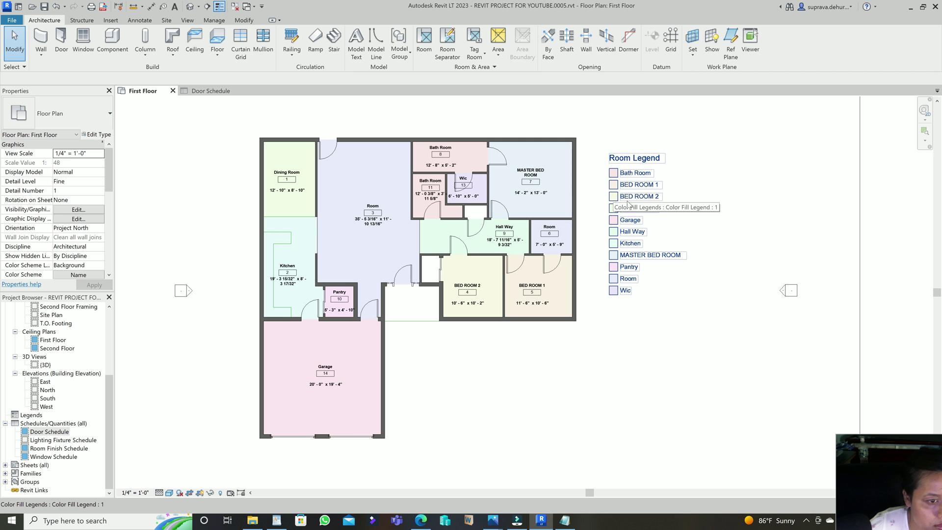
scroll(715, 351, "up", 3)
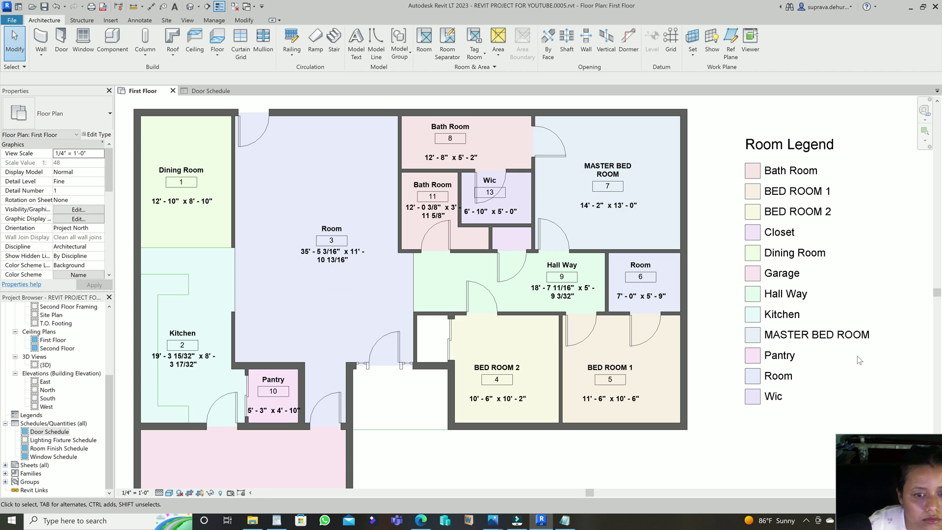
scroll(643, 272, "down", 3)
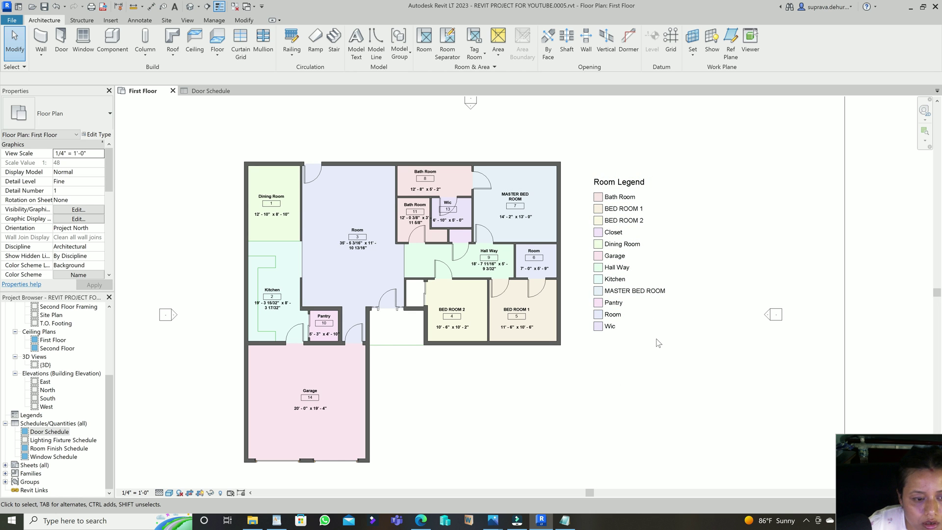
left_click(618, 264)
key("Delete")
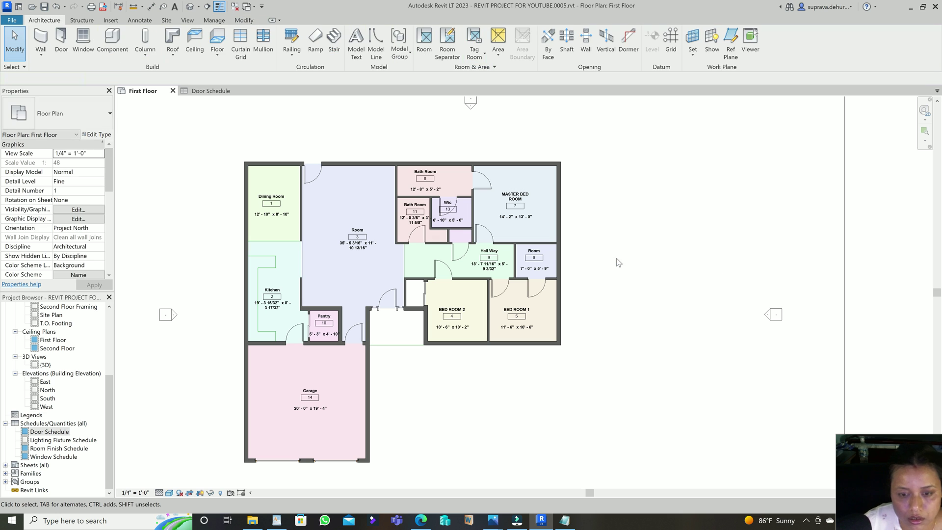
Place a new color fill room legend beside the Master Bed Room side of the plan
left_click(139, 20)
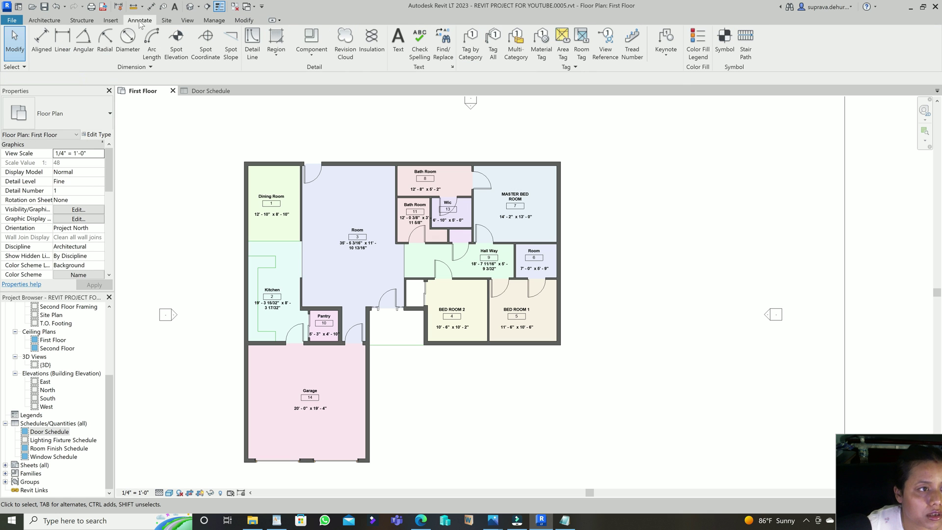
left_click(698, 43)
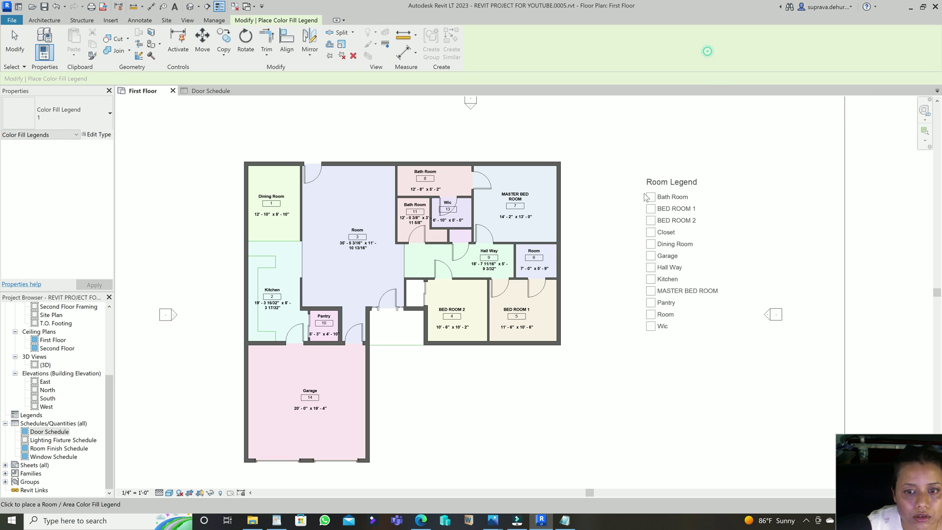
left_click(591, 184)
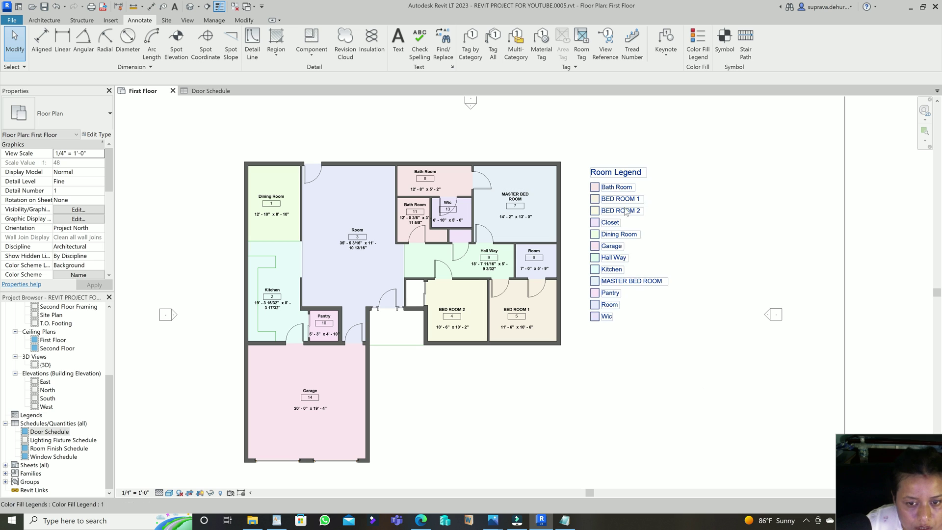
scroll(629, 338, "up", 1)
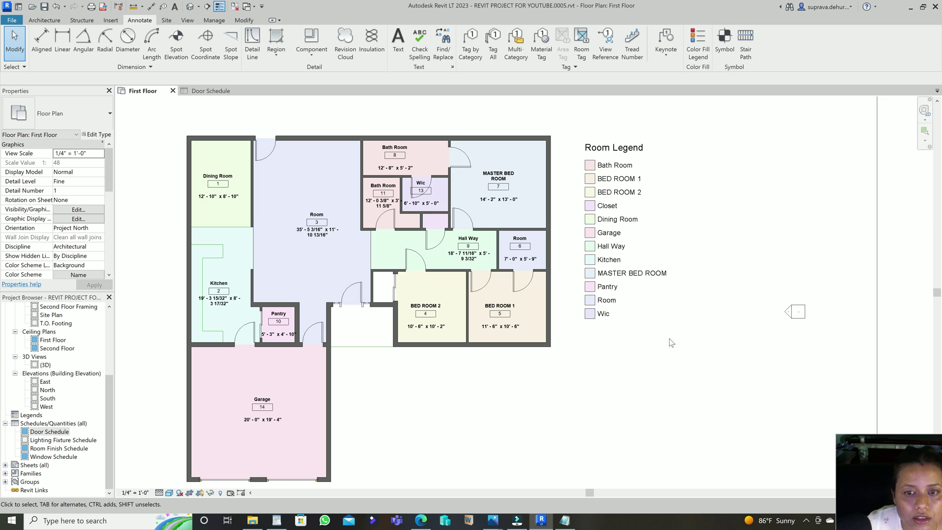
Place a room in the entry recess between the Garage and BED ROOM 2, dismissing the save reminder
scroll(654, 308, "down", 2)
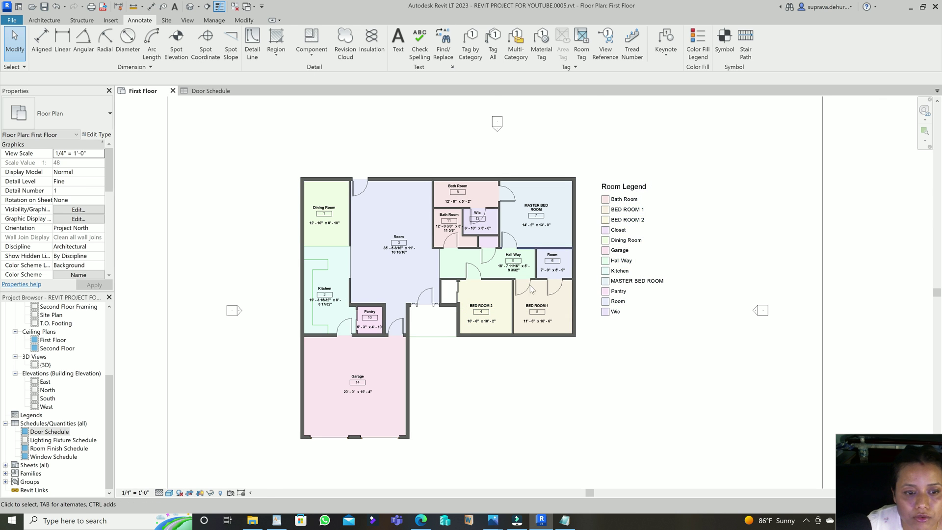
scroll(455, 297, "up", 3)
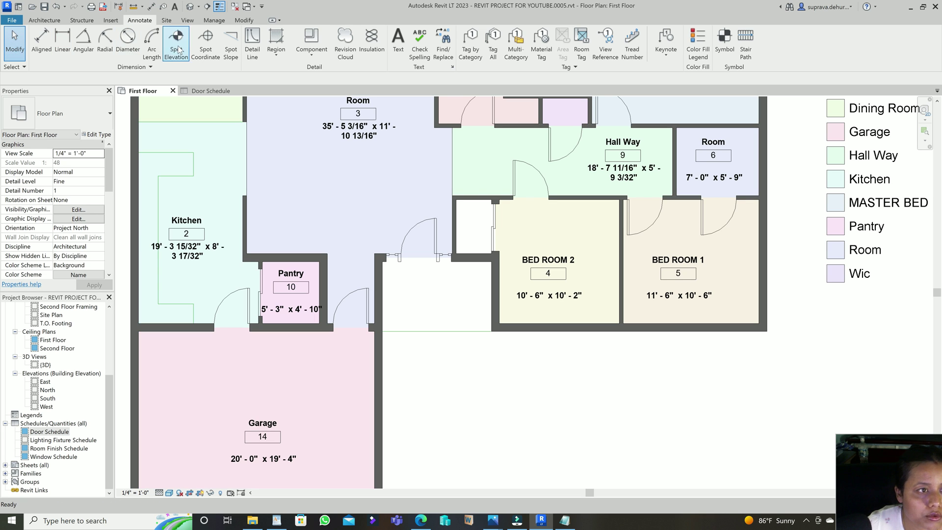
left_click(246, 21)
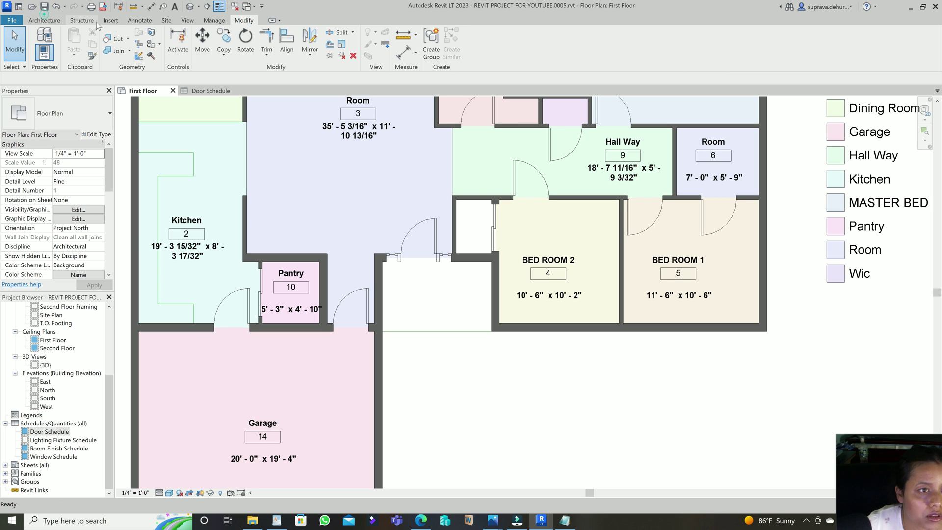
left_click(48, 21)
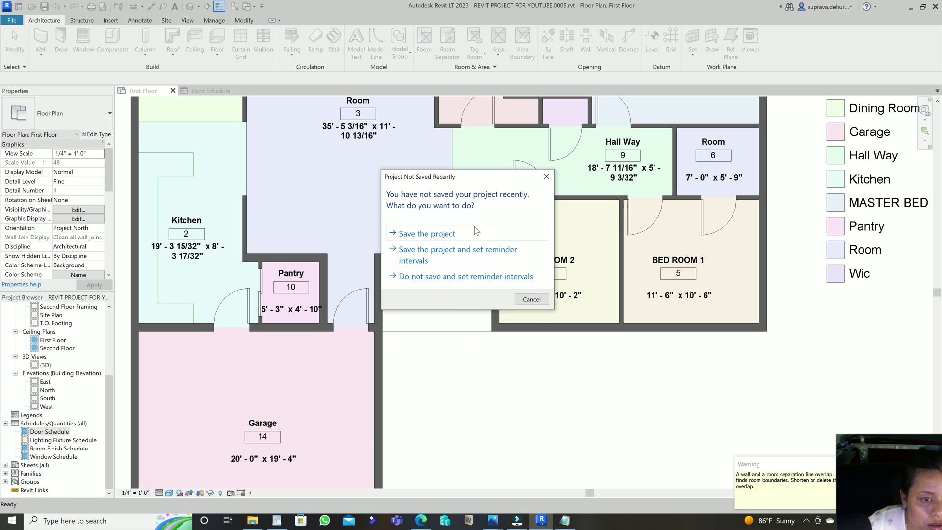
left_click(546, 176)
key("r")
key("m")
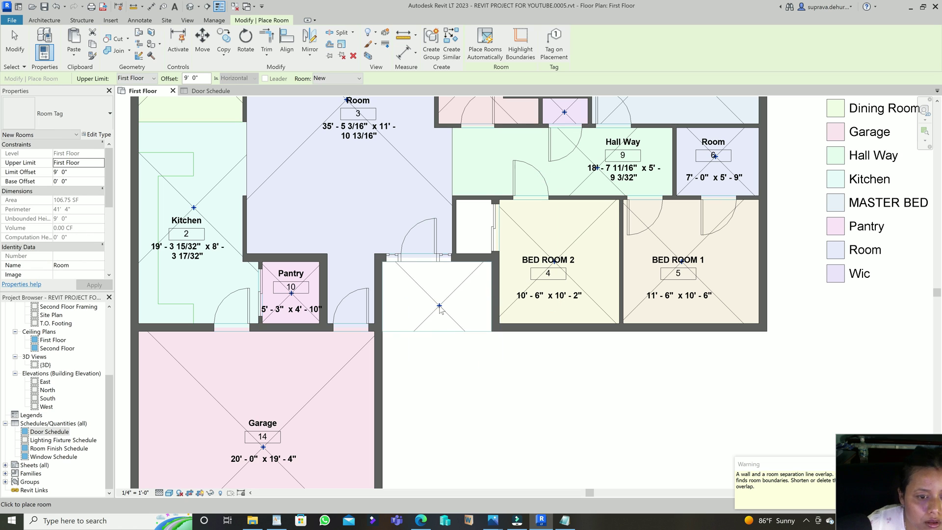
left_click(440, 307)
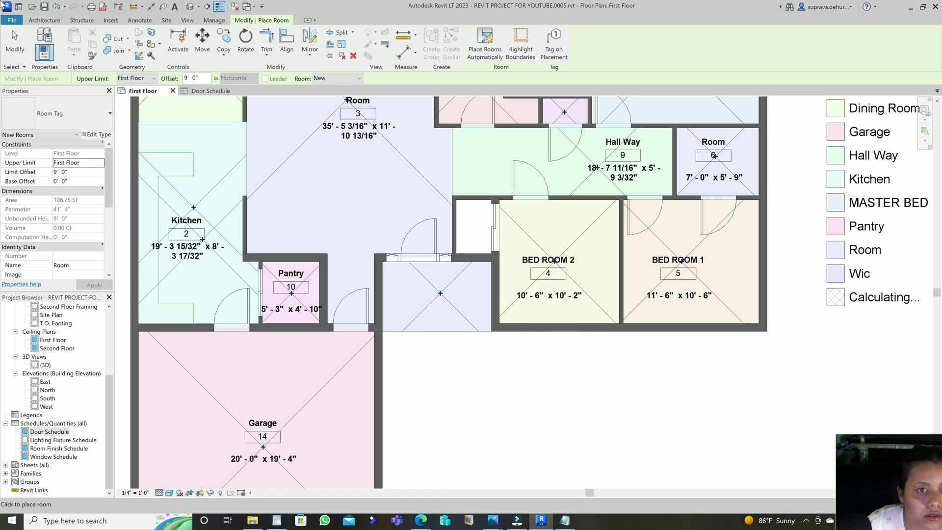
left_click(15, 43)
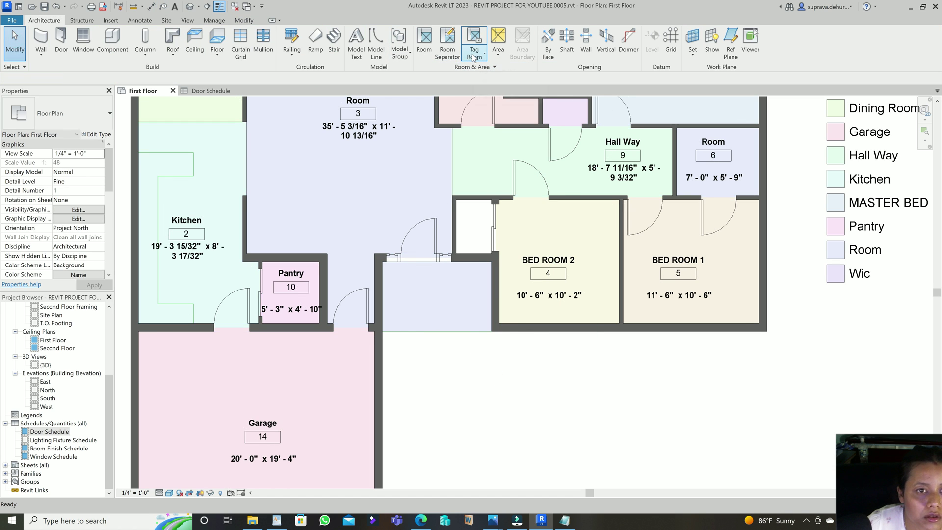
Tag the entry-recess room with the Room Tag LxW type and remove its duplicate tag
left_click(474, 56)
left_click(493, 72)
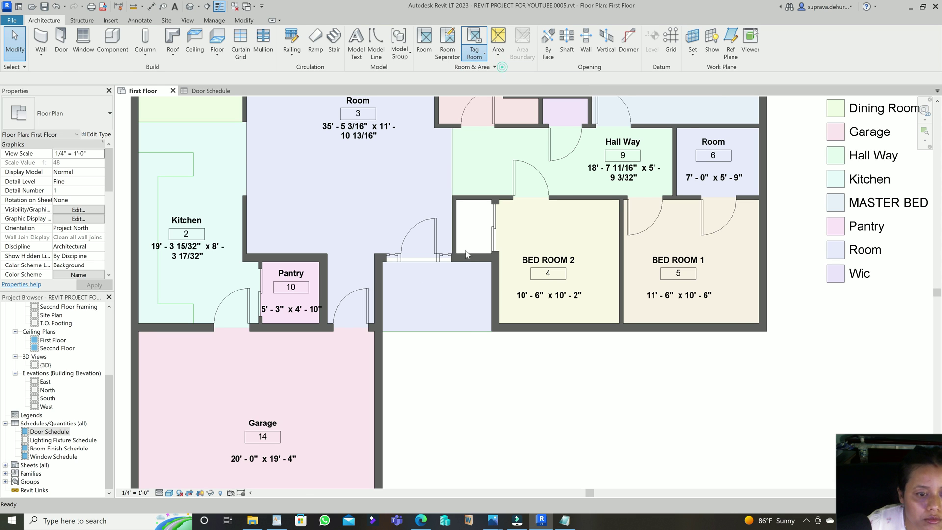
left_click(55, 113)
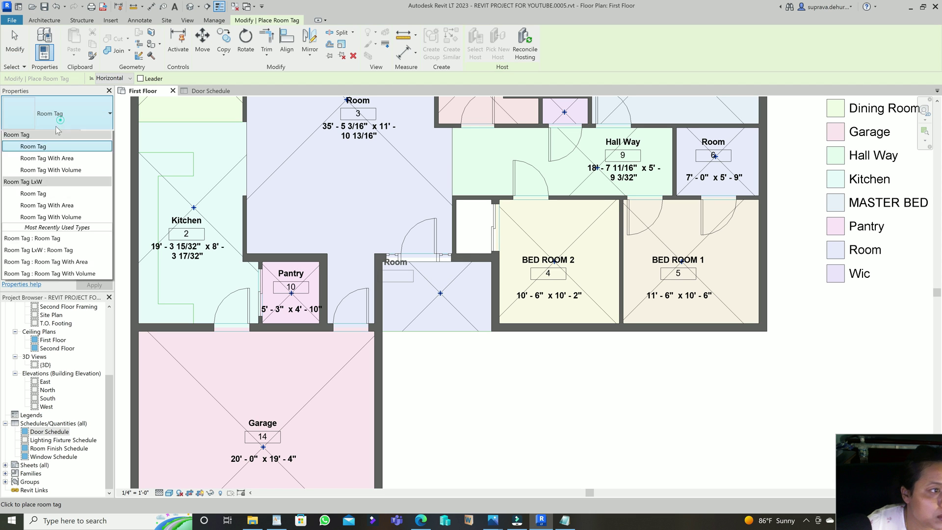
left_click(46, 209)
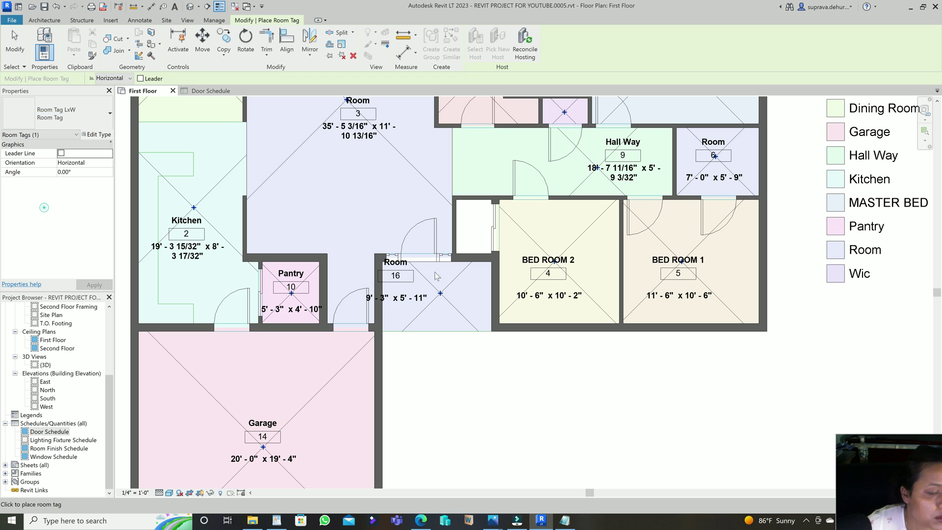
left_click(438, 293)
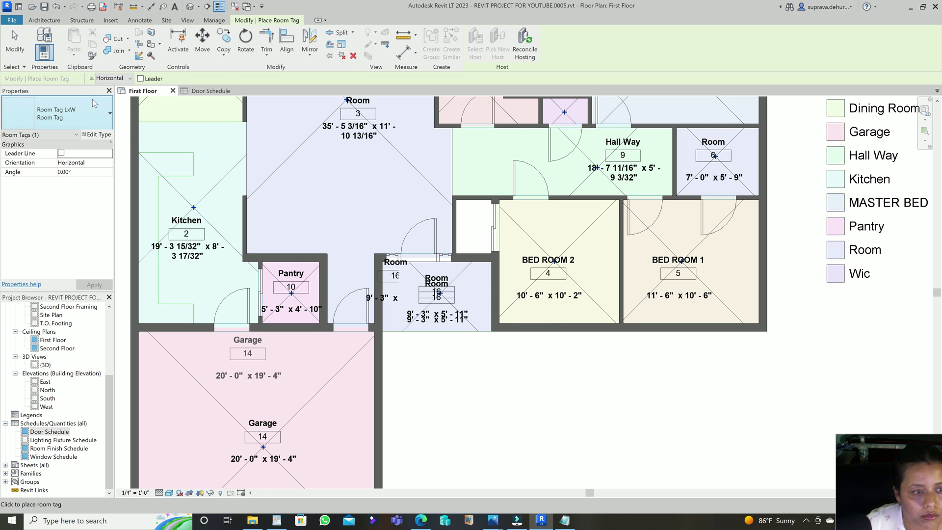
left_click(15, 43)
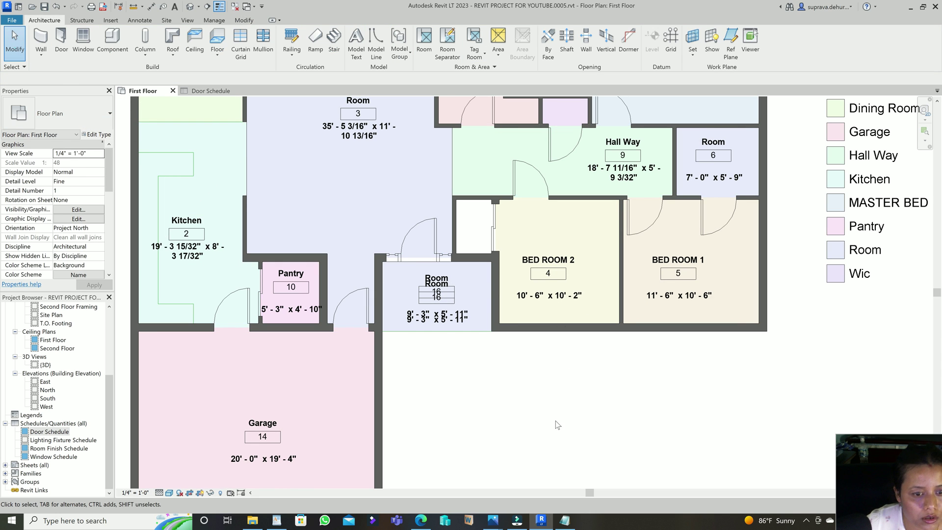
left_click(438, 284)
key("Escape")
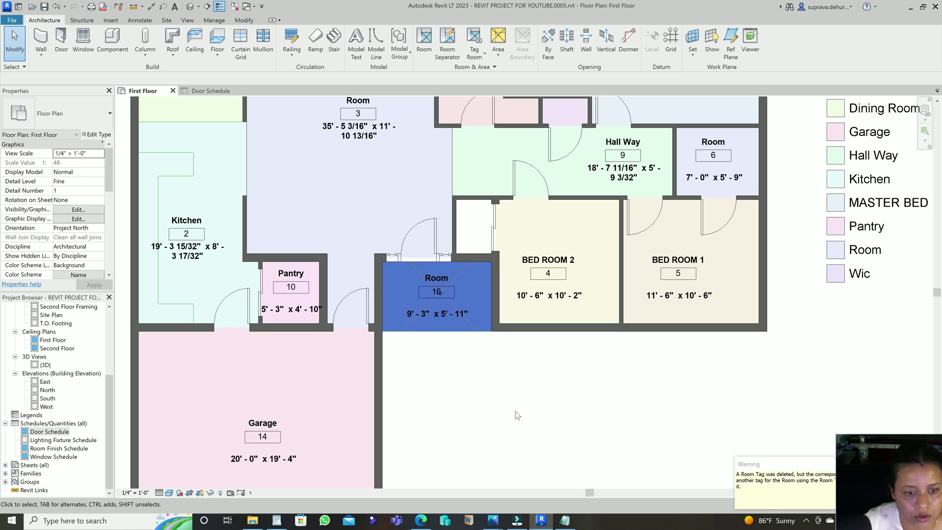
left_click(515, 411)
Rename the entry-recess room as Porch in its room tag
double_click(428, 278)
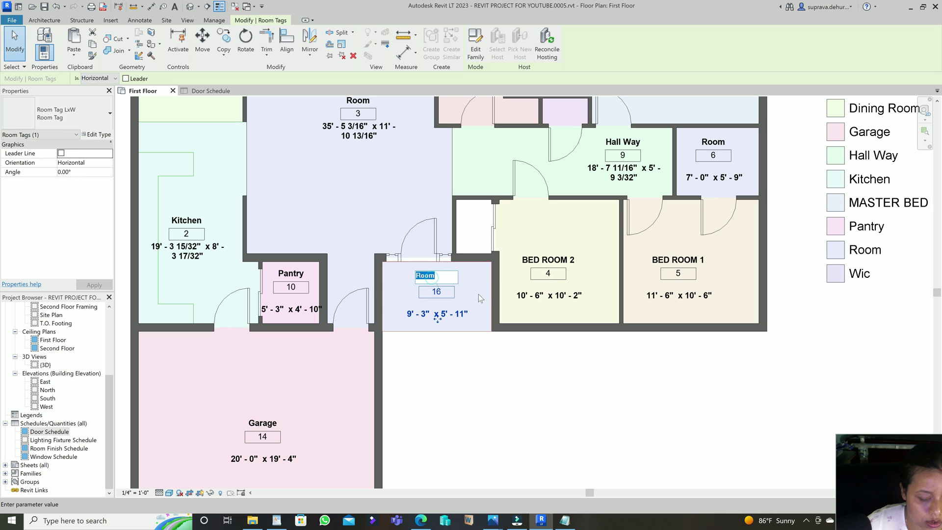
type("Porch")
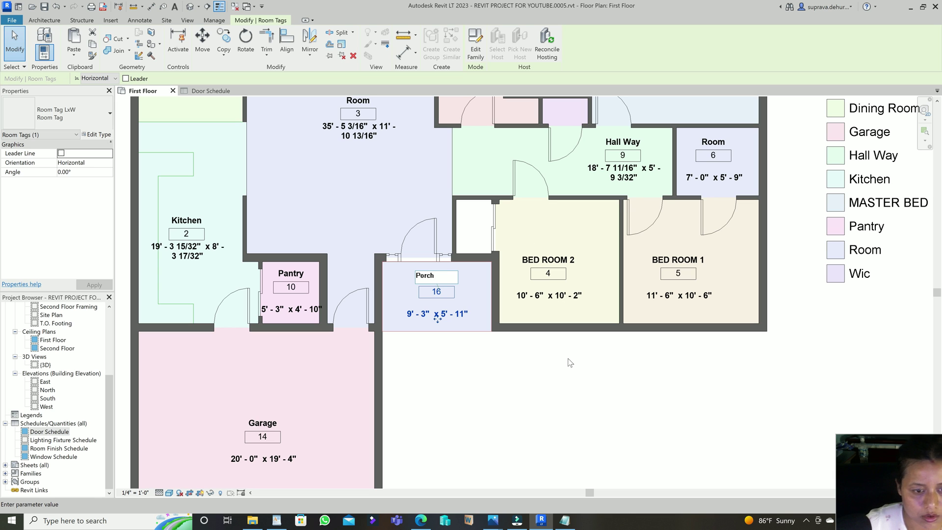
left_click(566, 427)
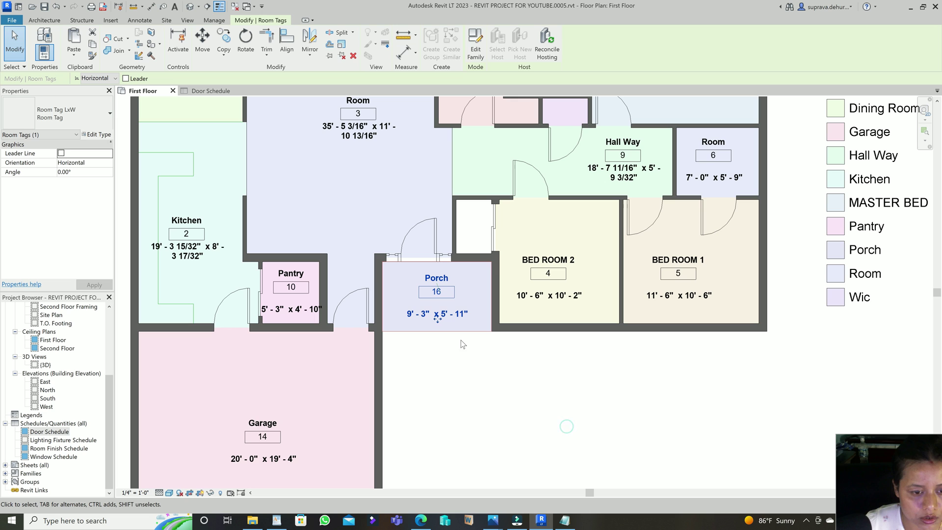
Renumber the Porch as 15 in its room tag
scroll(564, 356, "down", 3)
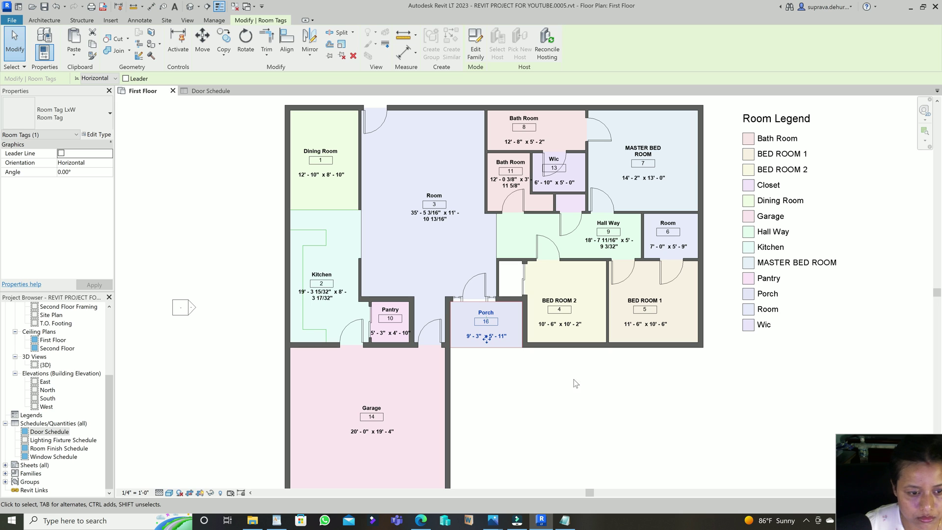
left_click(487, 322)
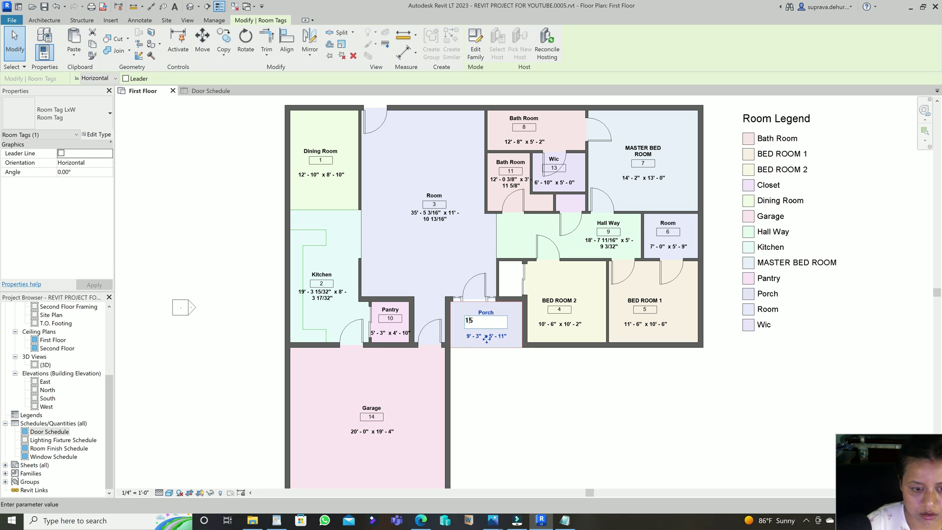
type("15")
left_click(591, 440)
left_click(586, 431)
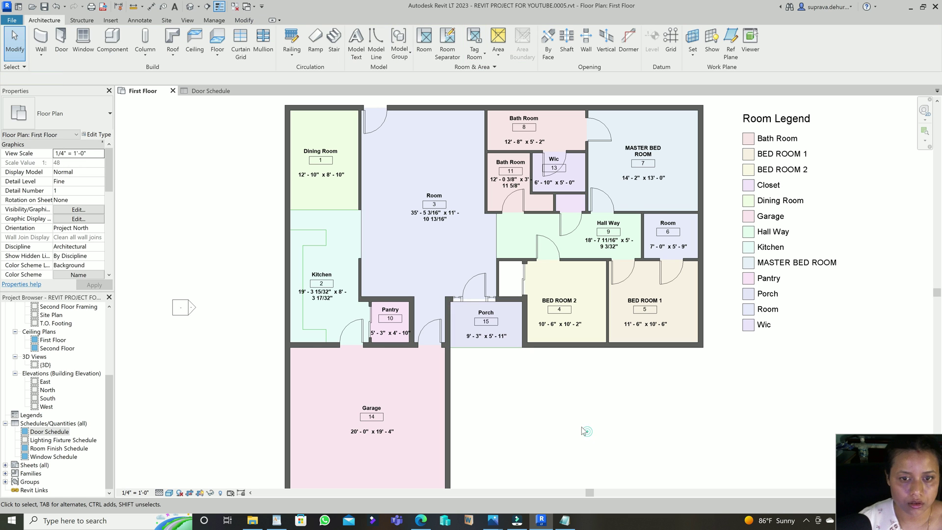
scroll(471, 241, "down", 1)
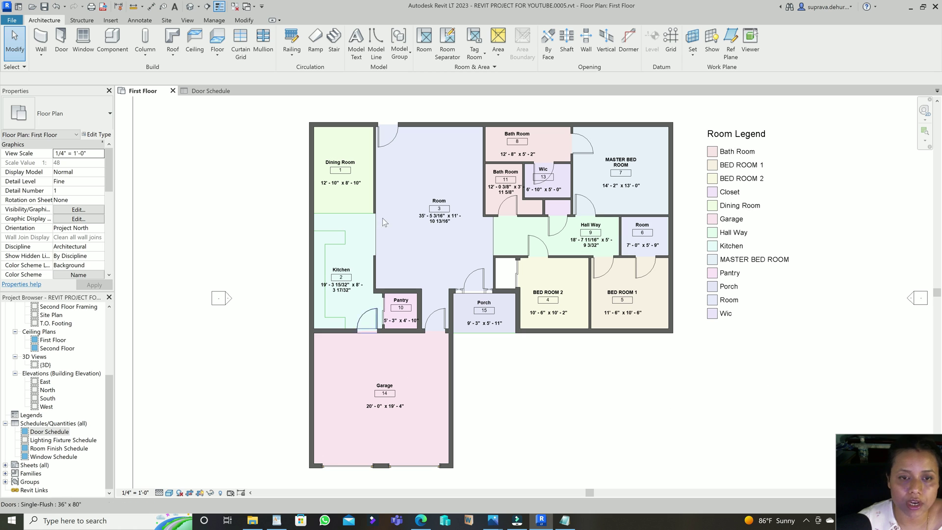